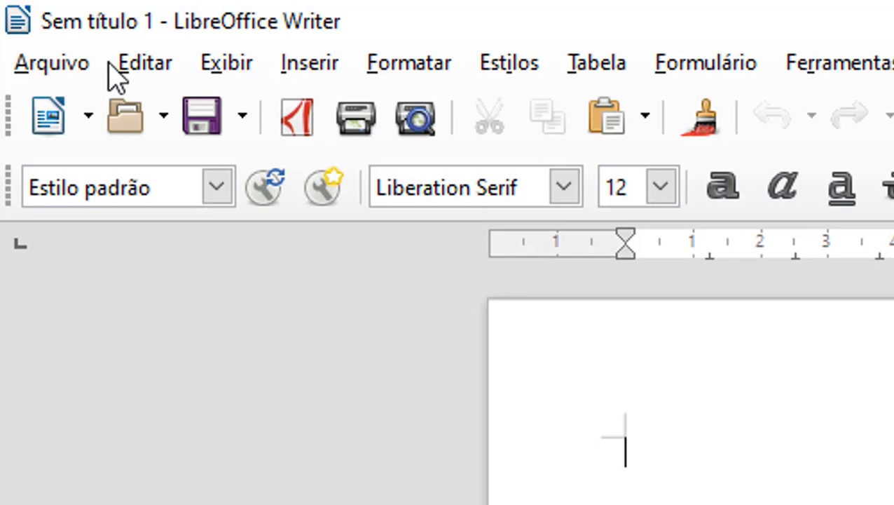
Step: Browse the Arquivo menu and the styles list, then close the styles list
{"action": "left_click", "coordinate": [75, 70]}
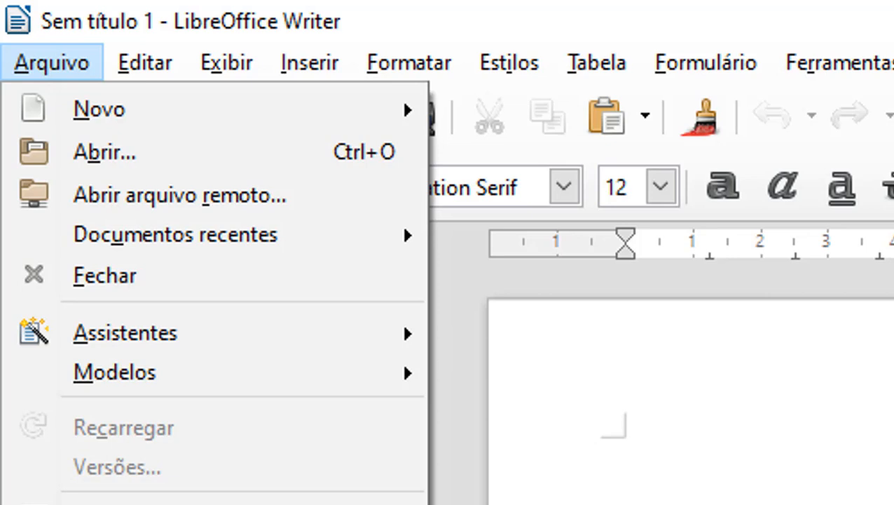
{"action": "key", "text": "Escape"}
{"action": "key", "text": "alt+l"}
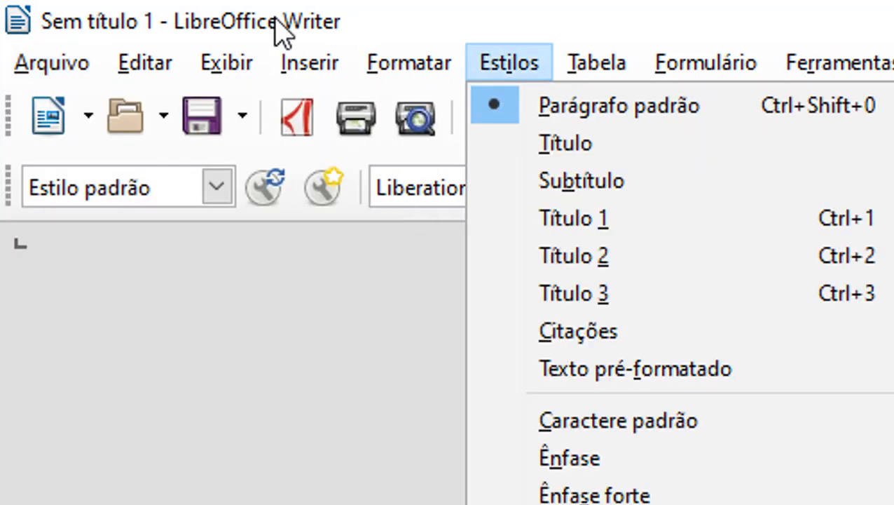
{"action": "left_click", "coordinate": [229, 21]}
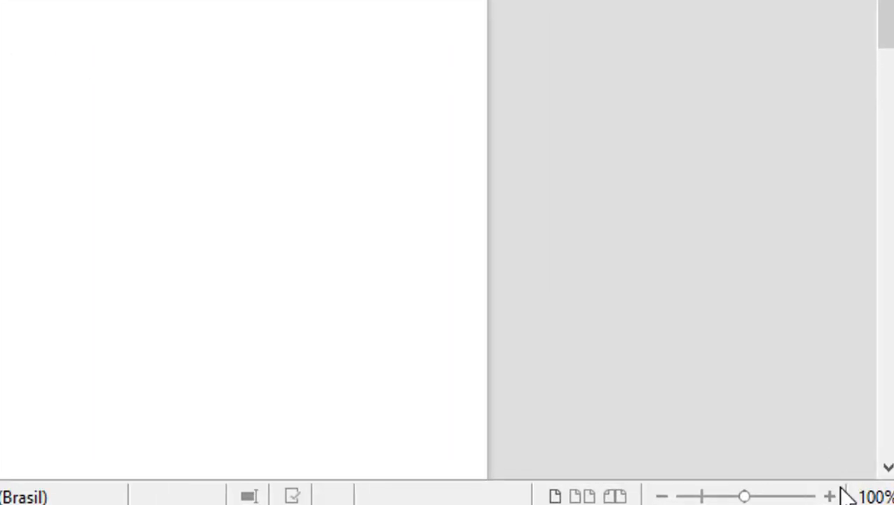
Step: Zoom the page in to 180% and scroll down the page
{"action": "left_click", "coordinate": [829, 496]}
{"action": "left_click", "coordinate": [829, 496]}
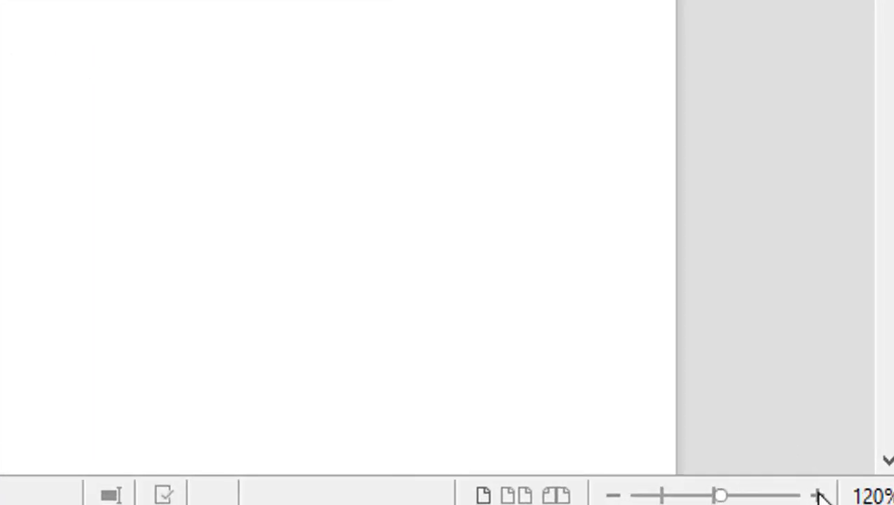
{"action": "left_click", "coordinate": [818, 494]}
{"action": "left_click", "coordinate": [819, 495]}
{"action": "left_click", "coordinate": [819, 495]}
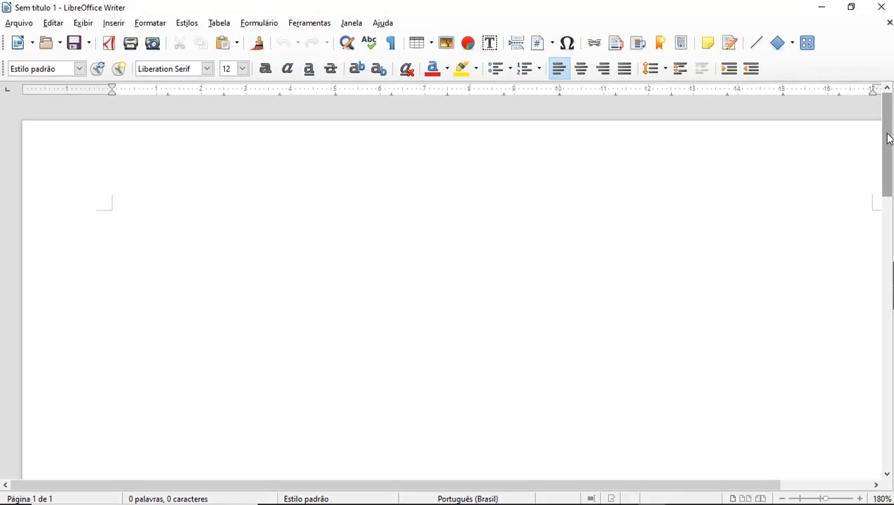
{"action": "mouse_move", "coordinate": [887, 138]}
{"action": "left_mouse_down"}
{"action": "mouse_move", "coordinate": [885, 410]}
{"action": "mouse_move", "coordinate": [887, 149]}
{"action": "left_mouse_up"}
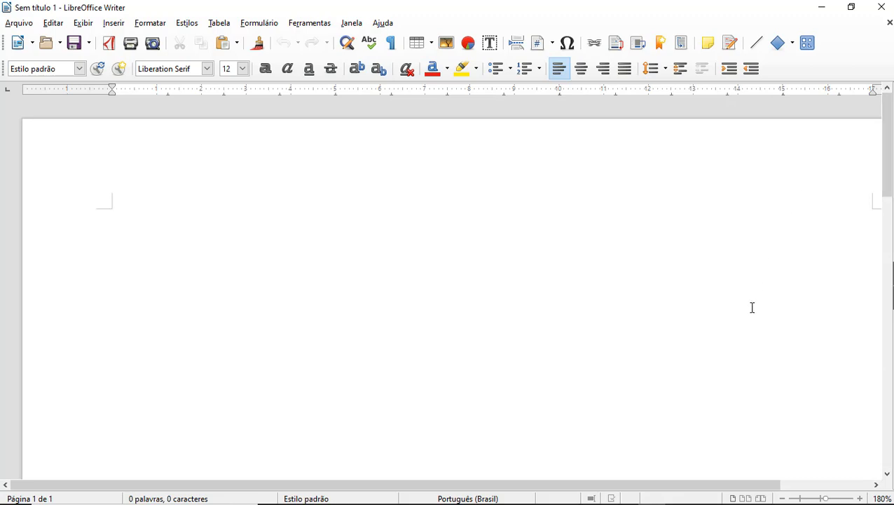
{"action": "left_click_drag", "start_coordinate": [635, 489], "coordinate": [735, 489]}
{"action": "scroll", "coordinate": [543, 241], "scroll_direction": "down", "scroll_amount": 4}
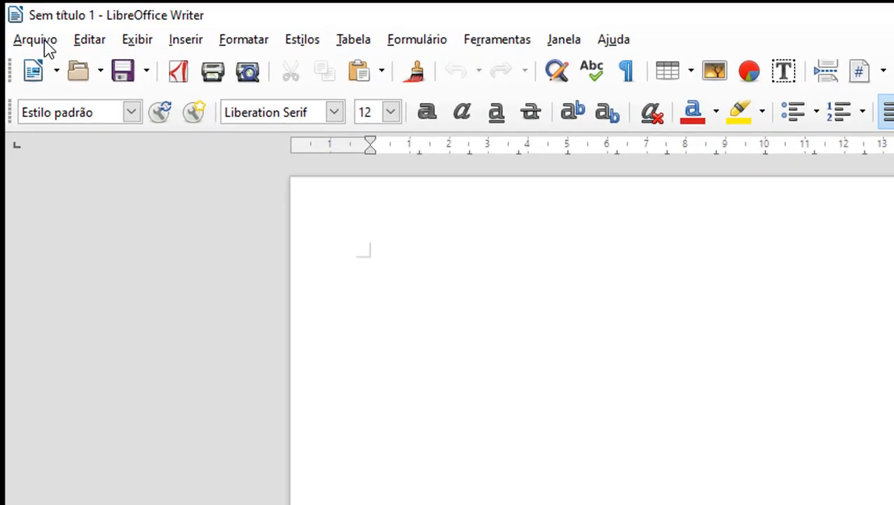
Step: Create a new text document from Arquivo > Novo > Documento de texto
{"action": "left_click", "coordinate": [21, 23]}
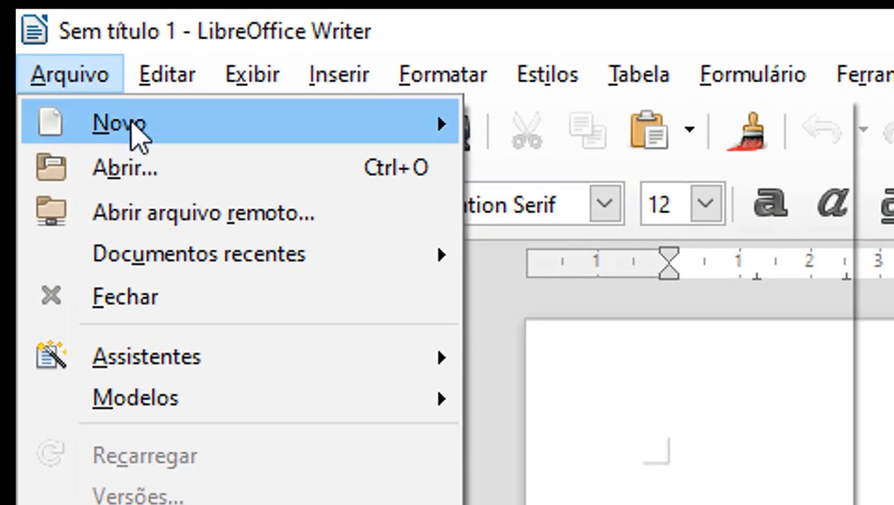
{"action": "mouse_move", "coordinate": [134, 136]}
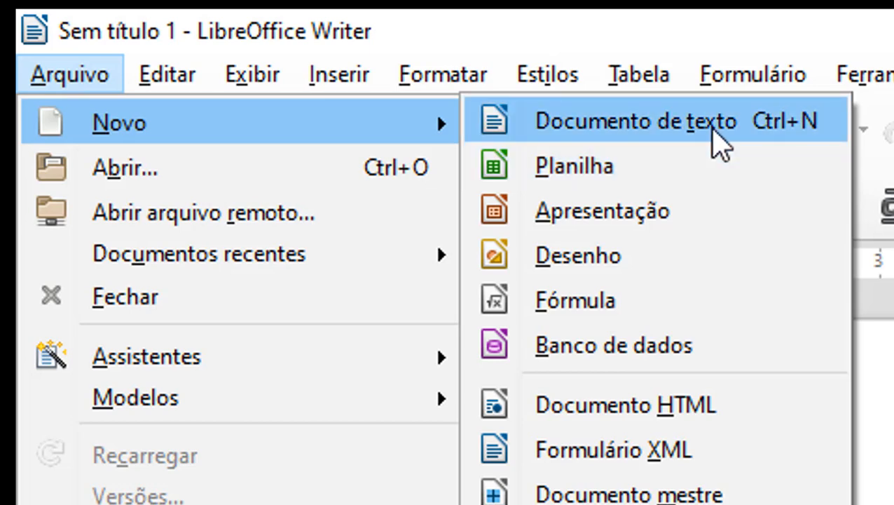
{"action": "left_click", "coordinate": [714, 131]}
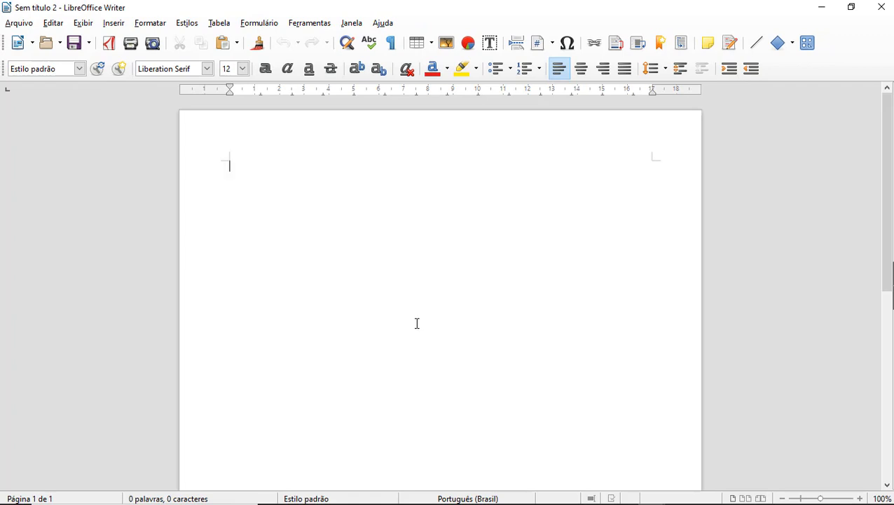
Step: Paste the copied paragraphs 'Na sociedade atual' and 'A nova revolução tecnológica' with Ctrl+V
{"action": "type", "text": "Na sociedade atual, a inserção do ser humano em sua totalidade que é, em seu aspecto físico, social, emocional e psicológico, e a relação entre homens só pode ser melhorada se for transformado seu relacionamento com os objetos técnicos que estão à sua disposição, como os ligados à área de comunicação e informação.  A nova revolução tecnológica disseminou o uso do computador como instrumento de economia, da gestão, da educação, da informação e da comunicação. É verdade, porém, que o acesso às novas tecnologias não depende tanto da vontade do indivíduo quanto do seu poder aquisitivo, demonstrando que, na contramão da necessidade de desenvolvimento informacional e digital, está a baixa renda e pobreza, impedindo à grande maioria da população o acesso às tecnologias da informação, consolidando e também elevando o contingente dos excluídos digitais."}
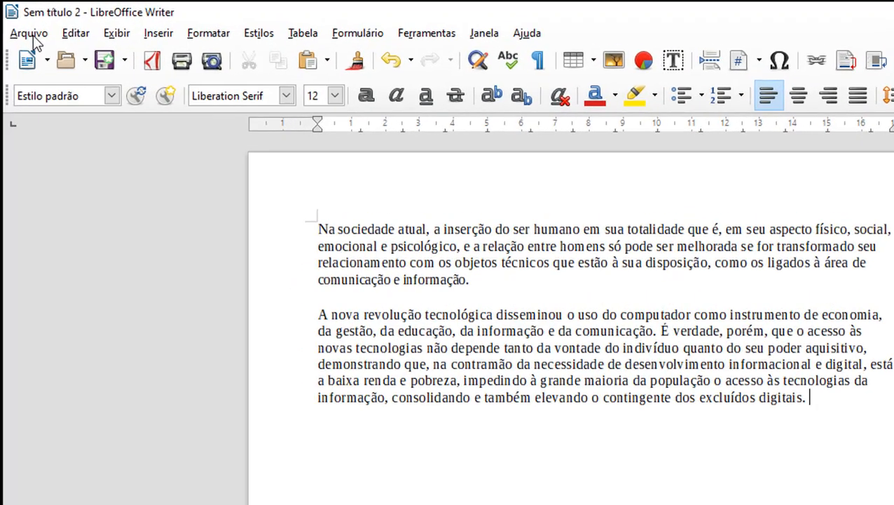
Step: Open and dismiss the Arquivo menu, then bring up Salvar como via the Save toolbar button
{"action": "left_click", "coordinate": [20, 23]}
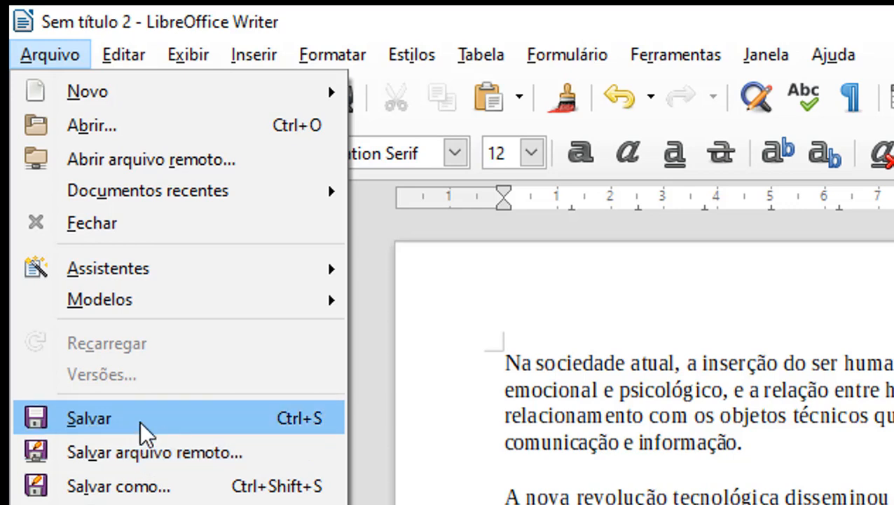
{"action": "left_click", "coordinate": [701, 416]}
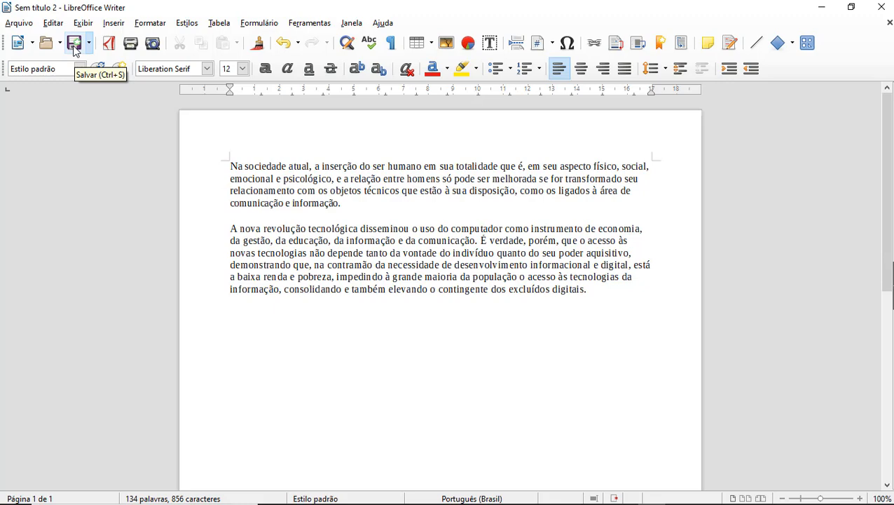
{"action": "left_click", "coordinate": [75, 46]}
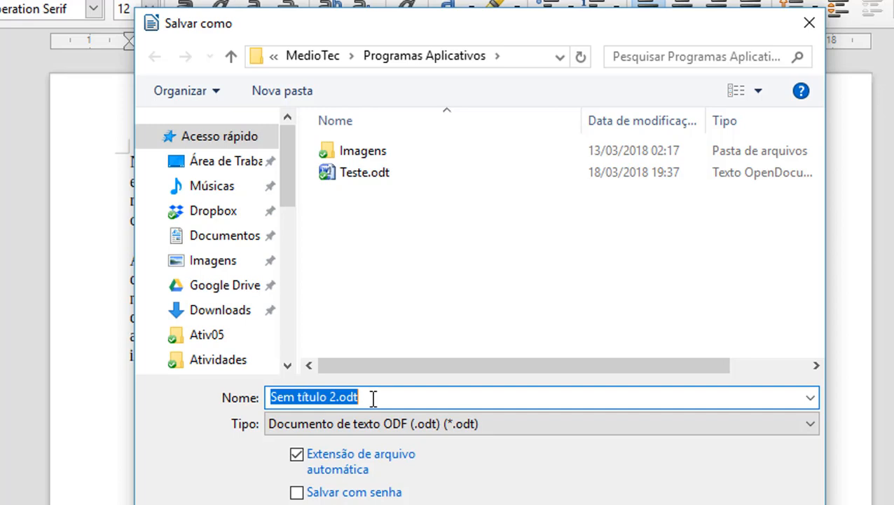
Step: Name the file Exemplo1 and save it in the Documentos > Aula2 folder
{"action": "type", "text": "Exem"}
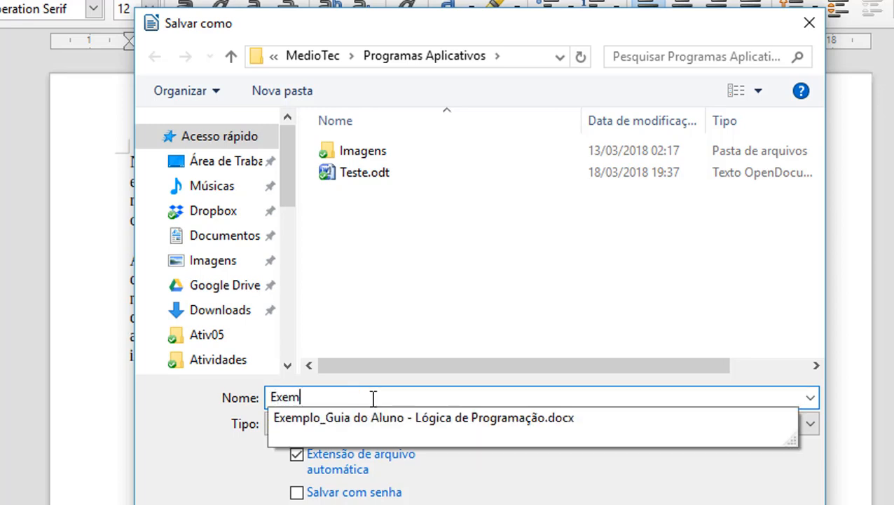
{"action": "type", "text": "plo1"}
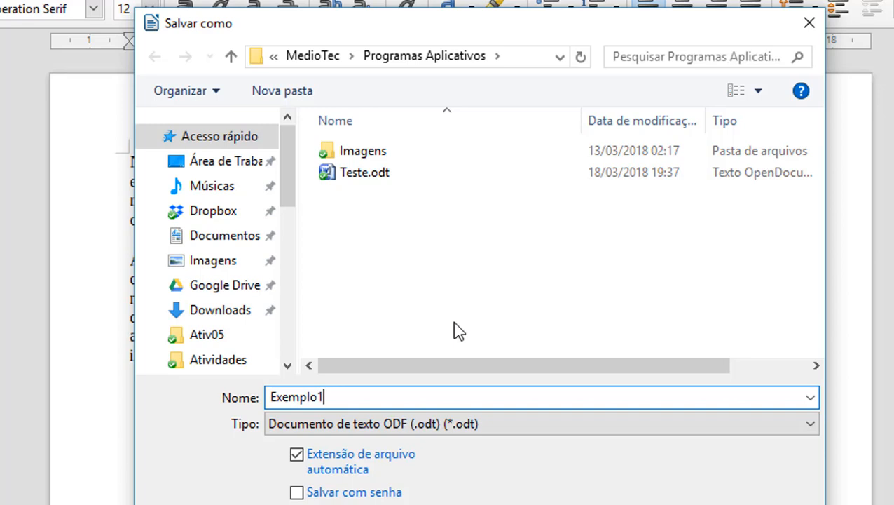
{"action": "left_click", "coordinate": [224, 242]}
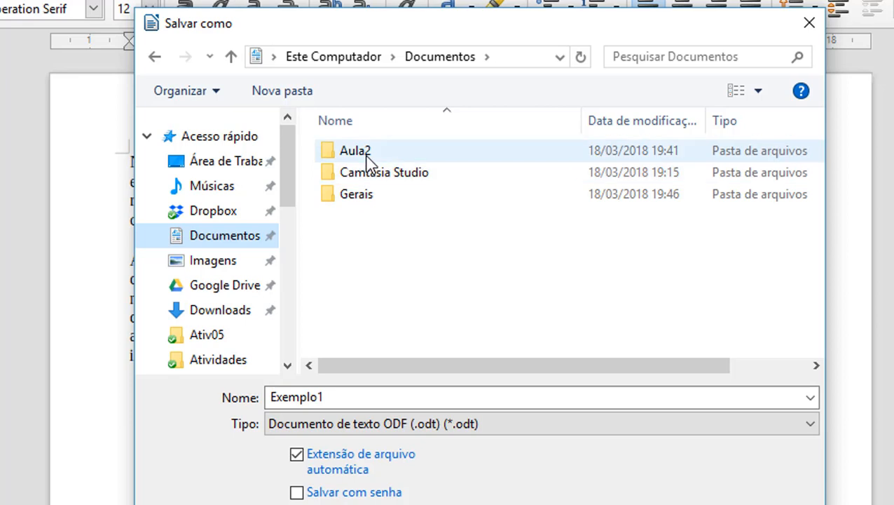
{"action": "double_click", "coordinate": [365, 157]}
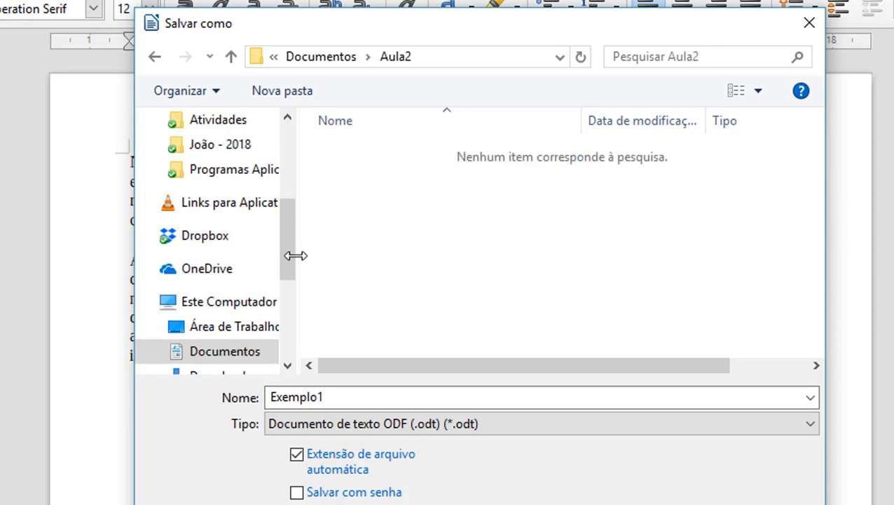
{"action": "left_click_drag", "start_coordinate": [287, 257], "coordinate": [286, 312]}
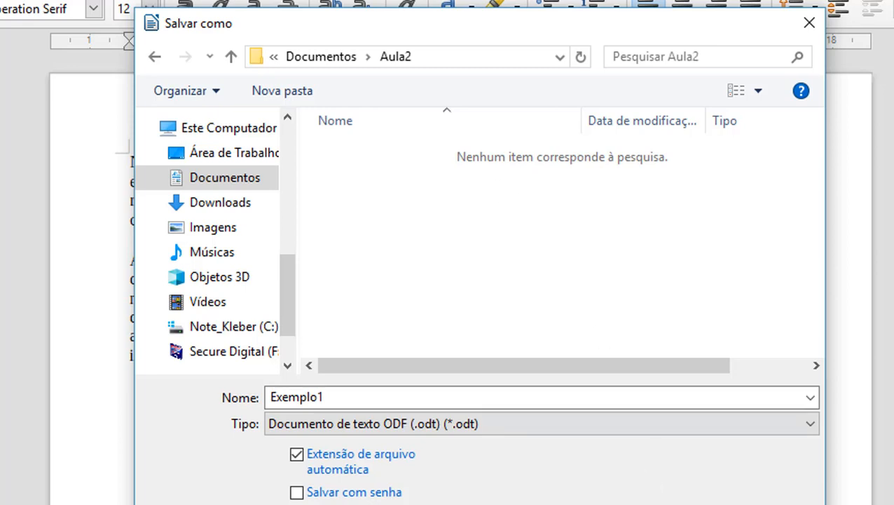
{"action": "left_click", "coordinate": [329, 397]}
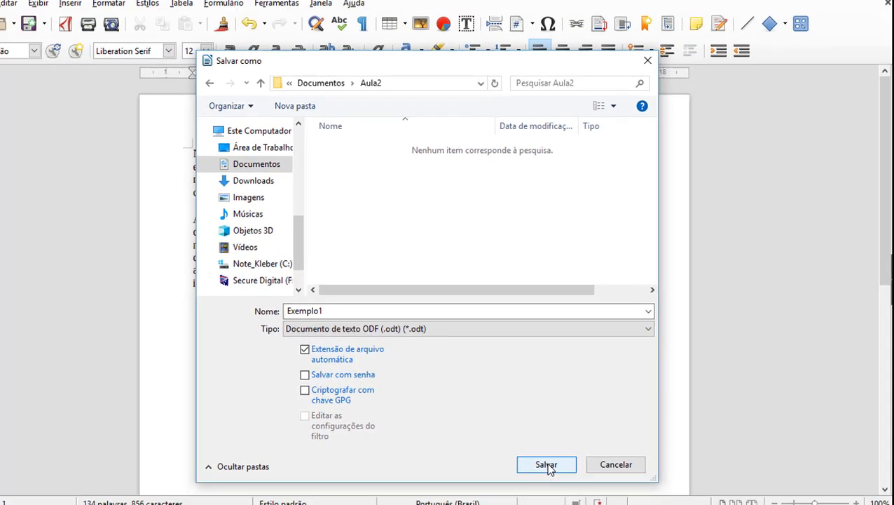
{"action": "left_click", "coordinate": [547, 466]}
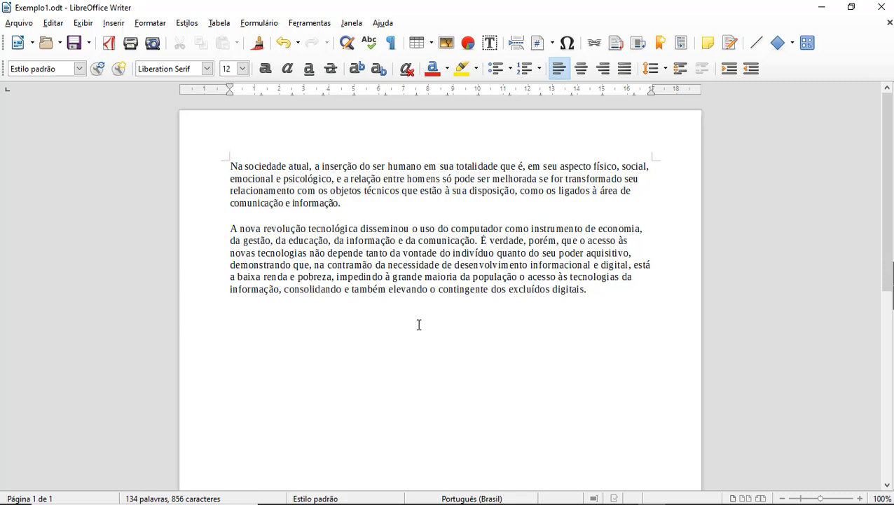
Step: Save again, select both paragraphs, then click inside the second paragraph to deselect
{"action": "left_click", "coordinate": [73, 45]}
{"action": "left_click_drag", "start_coordinate": [232, 166], "coordinate": [592, 299]}
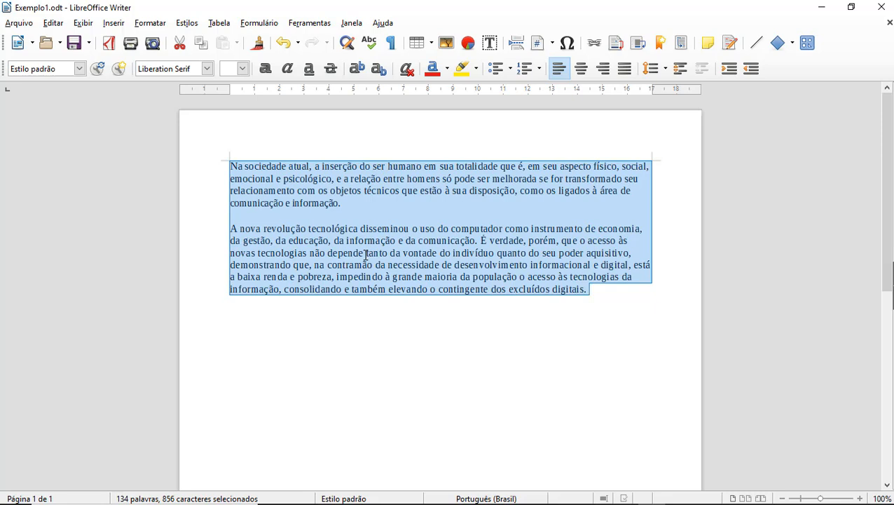
{"action": "left_click", "coordinate": [365, 255]}
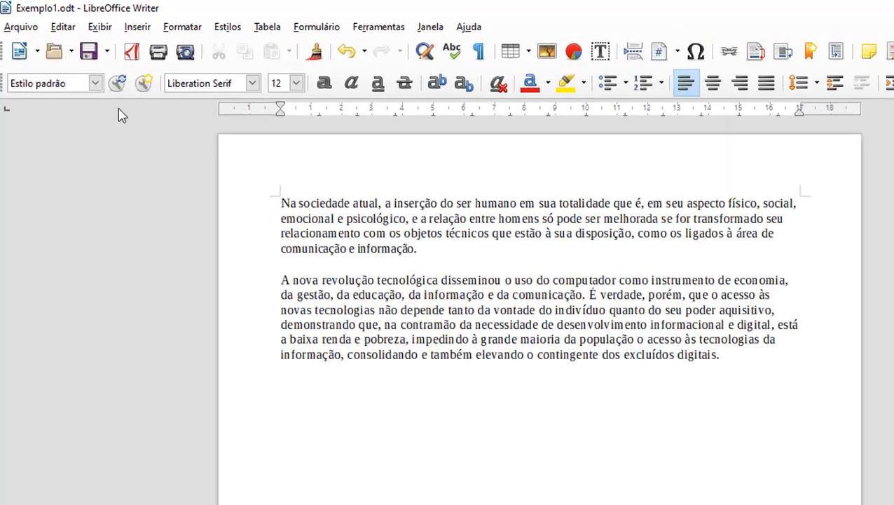
Step: Dismiss the Arquivo menu and choose Salvar como from the Save button's dropdown
{"action": "left_click", "coordinate": [19, 29]}
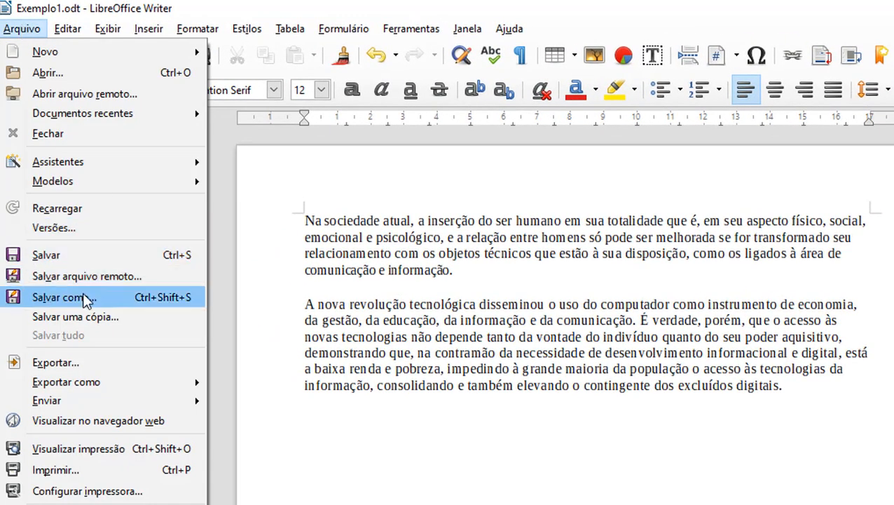
{"action": "left_click", "coordinate": [342, 217]}
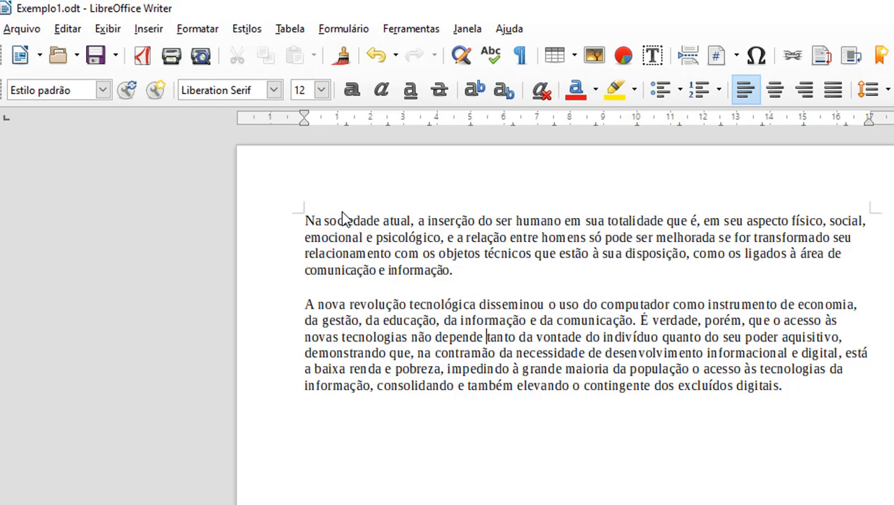
{"action": "left_click", "coordinate": [116, 56]}
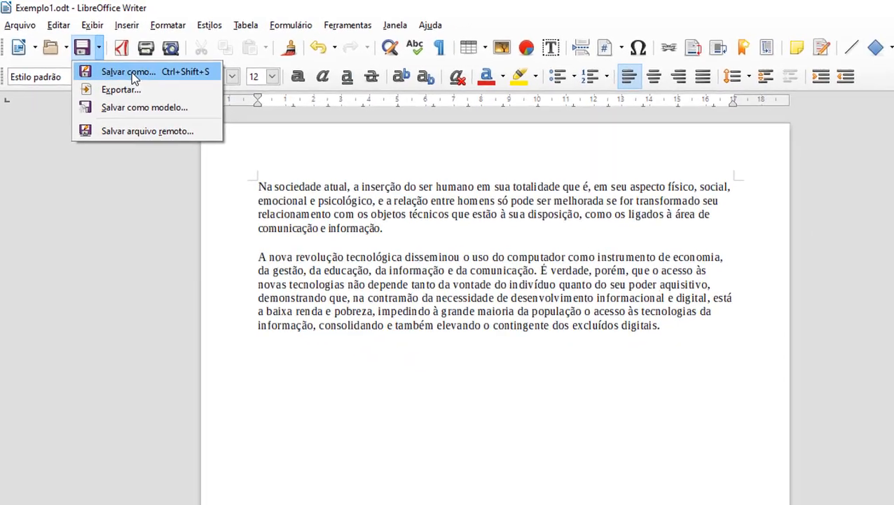
{"action": "left_click", "coordinate": [151, 85]}
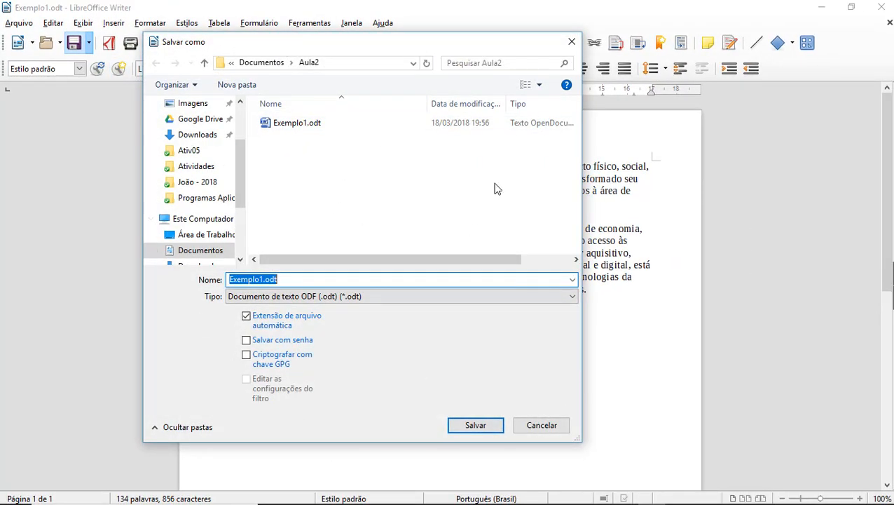
Step: Tick Salvar com senha, save, and confirm replacing the existing Exemplo1.odt
{"action": "left_click_drag", "start_coordinate": [240, 194], "coordinate": [237, 225]}
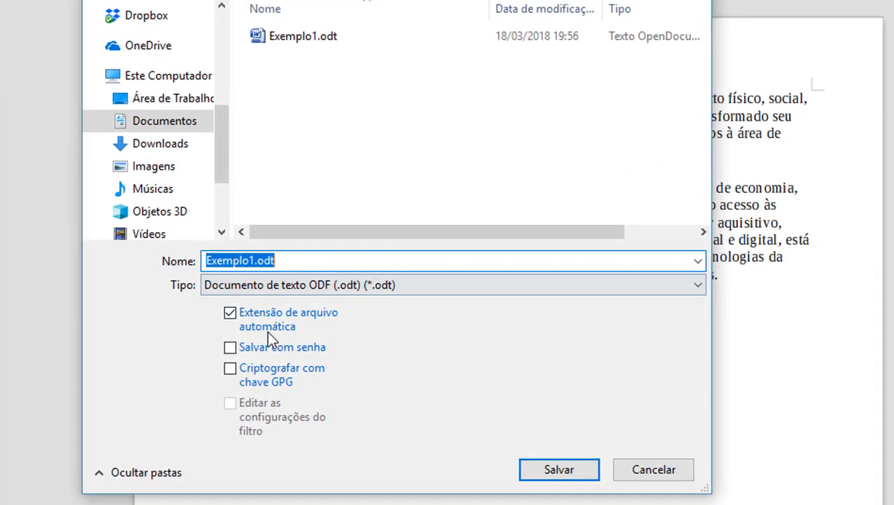
{"action": "left_click", "coordinate": [231, 348]}
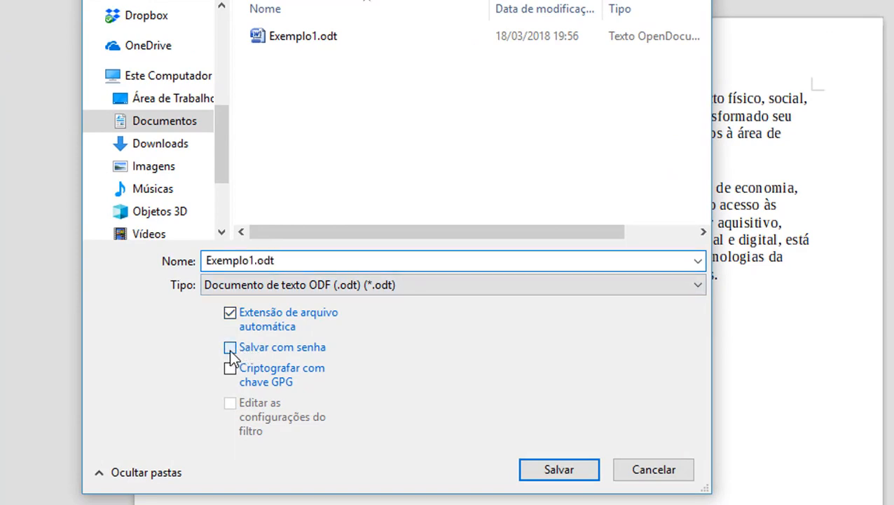
{"action": "left_click", "coordinate": [553, 469]}
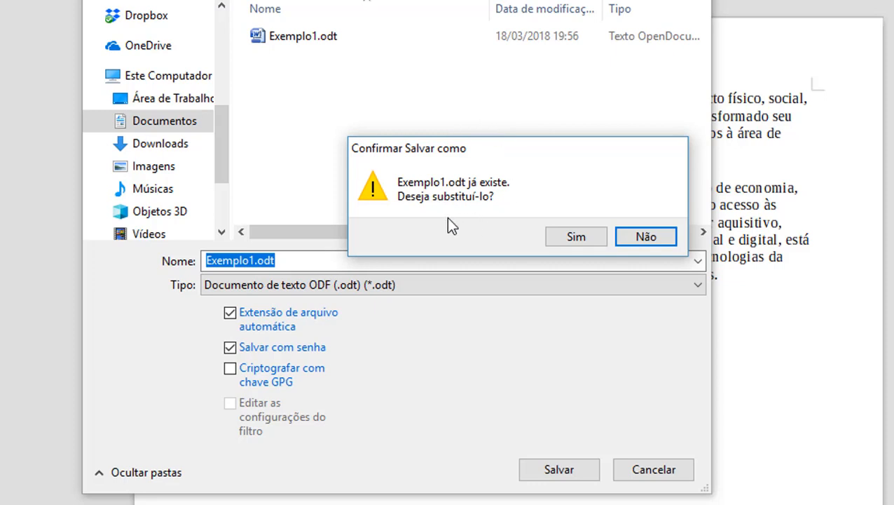
{"action": "left_click", "coordinate": [579, 237]}
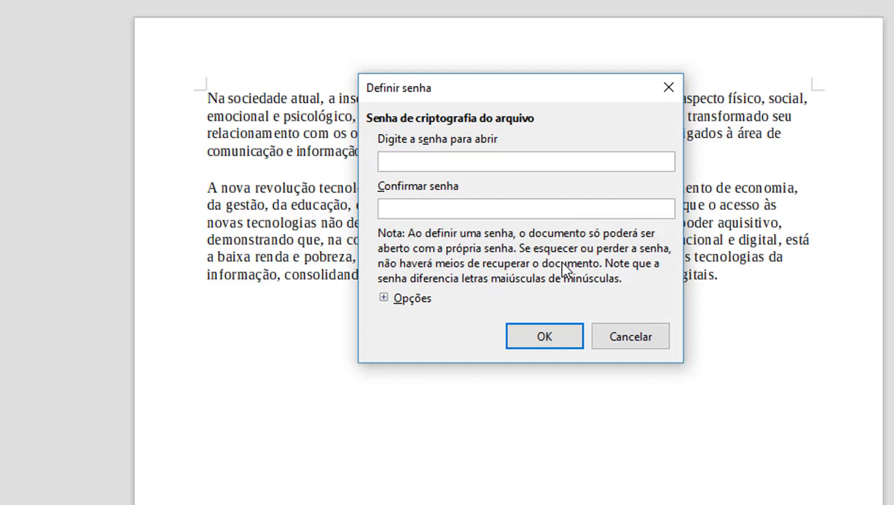
Step: Enter the chosen password in both Definir senha fields and confirm with OK
{"action": "type", "text": "•••••"}
{"action": "left_click", "coordinate": [434, 207]}
{"action": "type", "text": "•••••"}
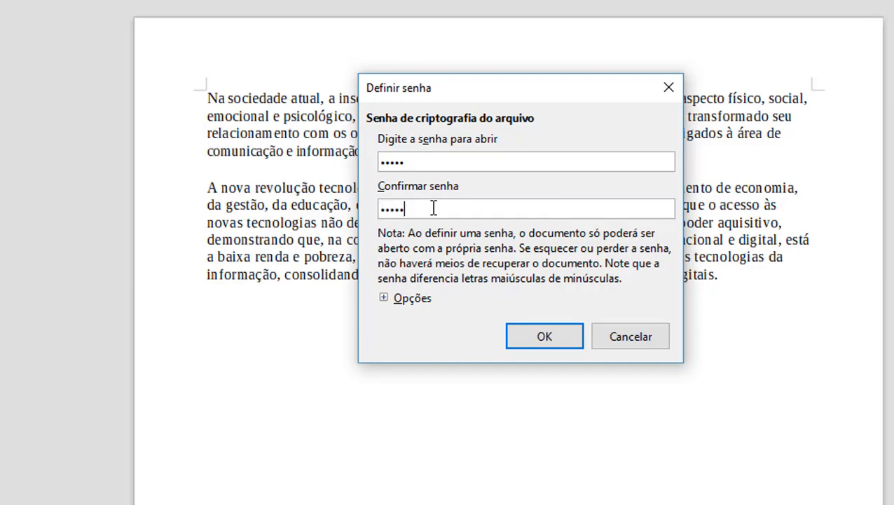
{"action": "left_click", "coordinate": [557, 339]}
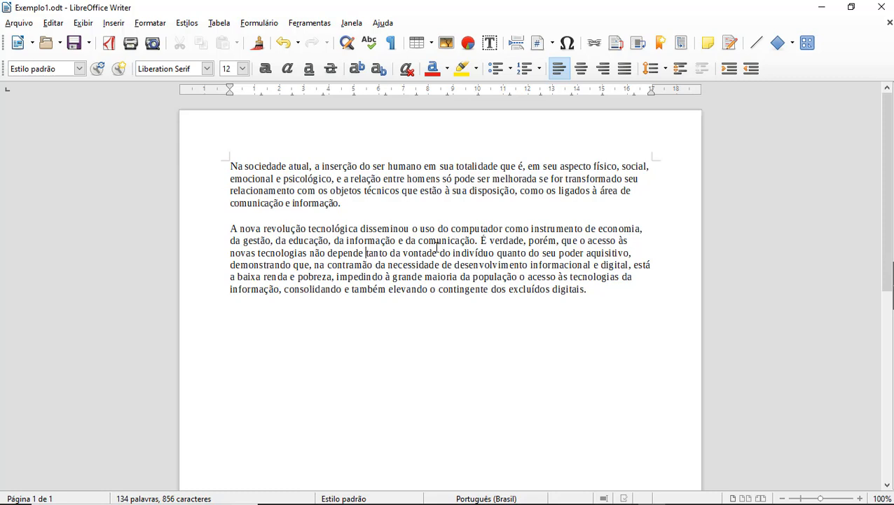
Step: Close the Writer window and select Exemplo1.odt in the Aula2 folder in Explorer
{"action": "left_click", "coordinate": [880, 7]}
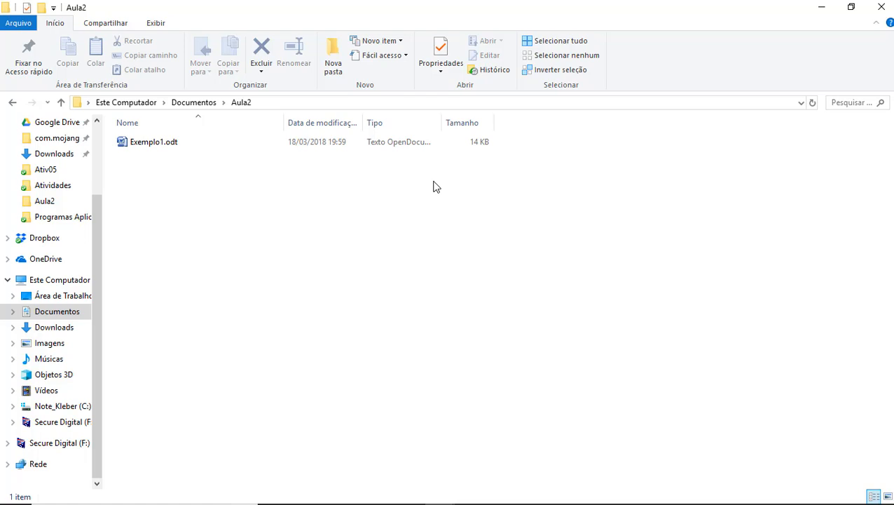
{"action": "left_click", "coordinate": [290, 320]}
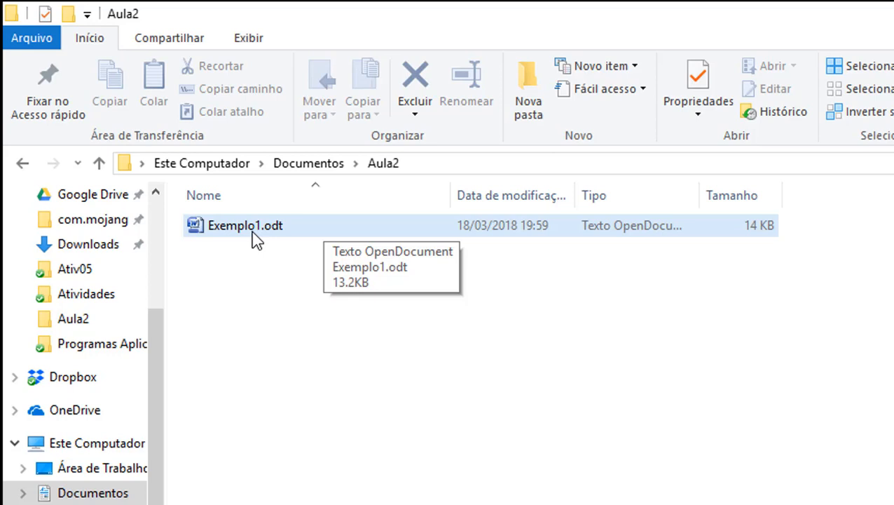
{"action": "right_click", "coordinate": [302, 232]}
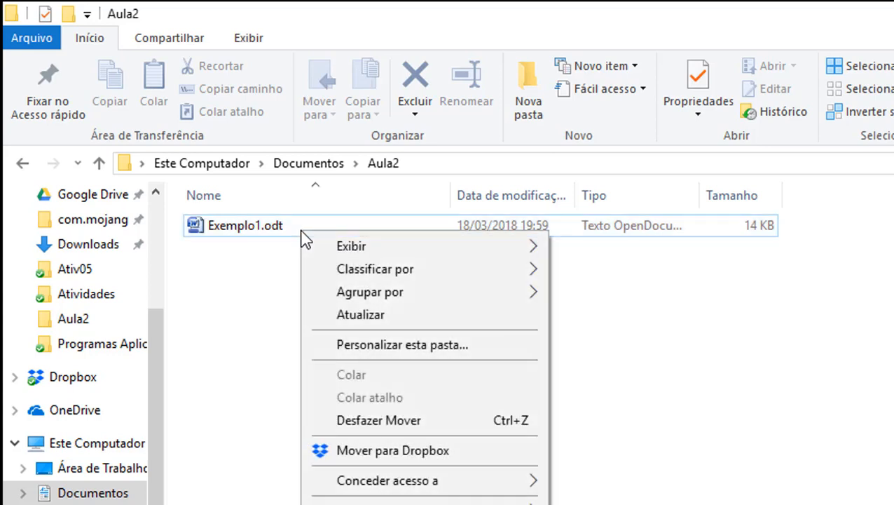
{"action": "left_click", "coordinate": [232, 274]}
{"action": "left_click", "coordinate": [235, 237]}
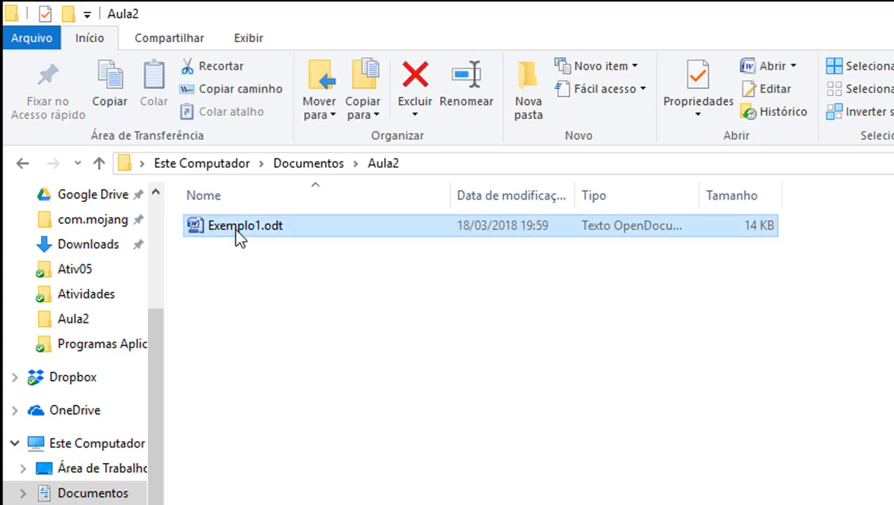
Step: Open Exemplo1.odt with LibreOffice through the Abrir com menu
{"action": "right_click", "coordinate": [278, 226]}
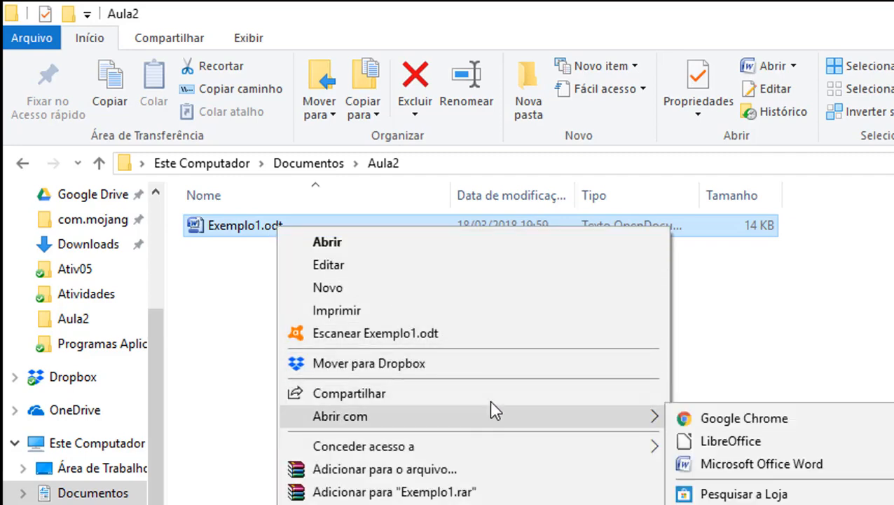
{"action": "mouse_move", "coordinate": [655, 419]}
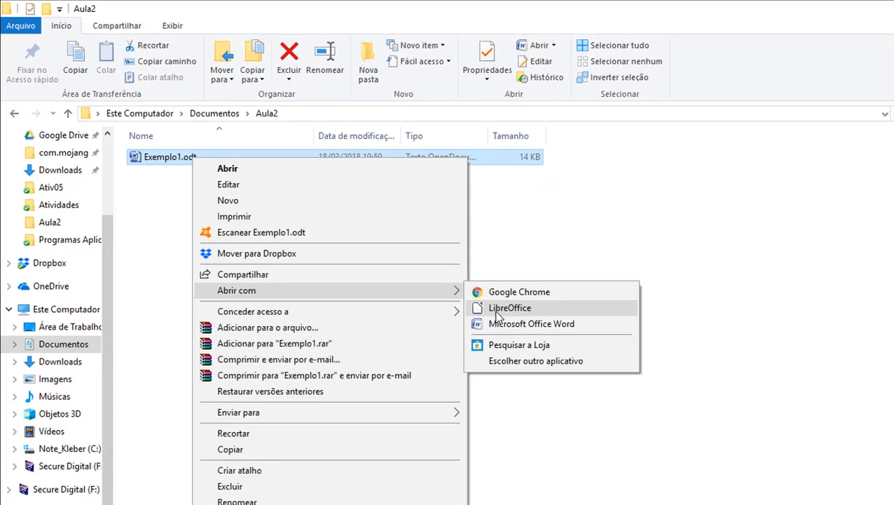
{"action": "left_click", "coordinate": [685, 430]}
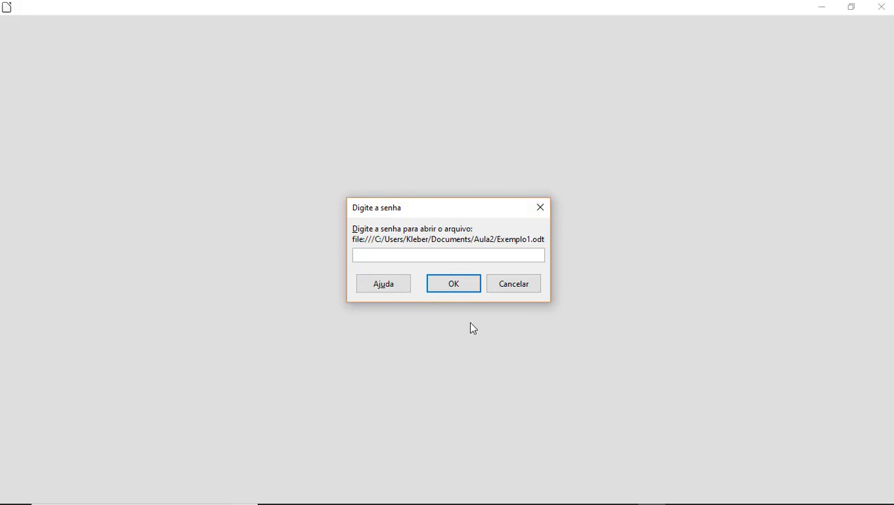
Step: Enter the document's password and confirm to open Exemplo1.odt
{"action": "type", "text": "12345"}
{"action": "left_click", "coordinate": [467, 291]}
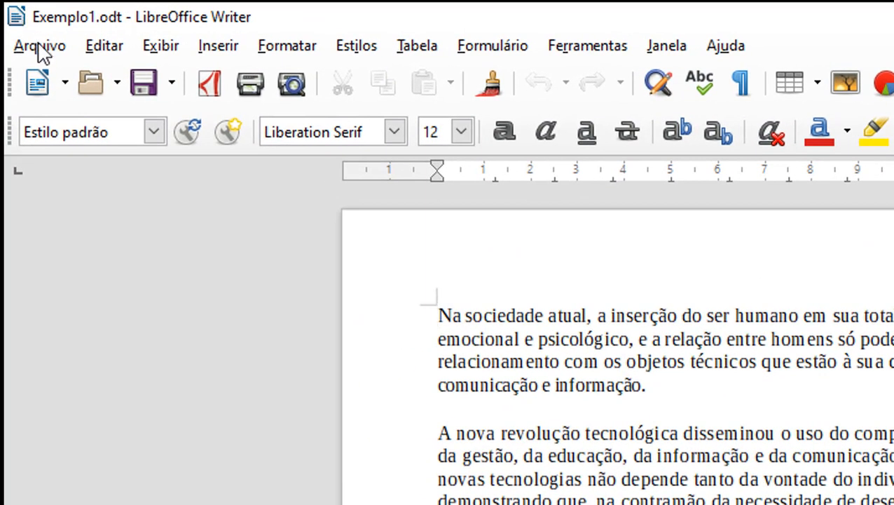
Step: Open Exemplo1.odt from Documentos › Aula2, then create a new blank document with Ctrl+N
{"action": "left_click", "coordinate": [40, 47]}
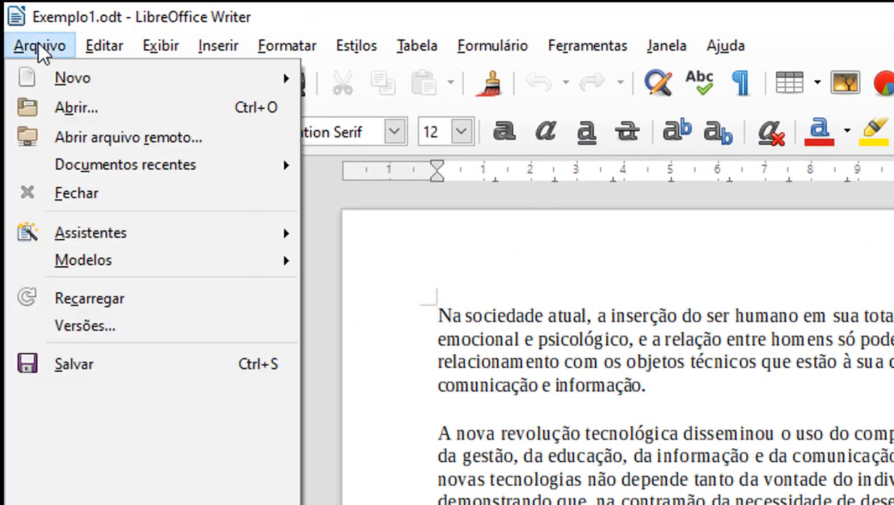
{"action": "left_click", "coordinate": [59, 105]}
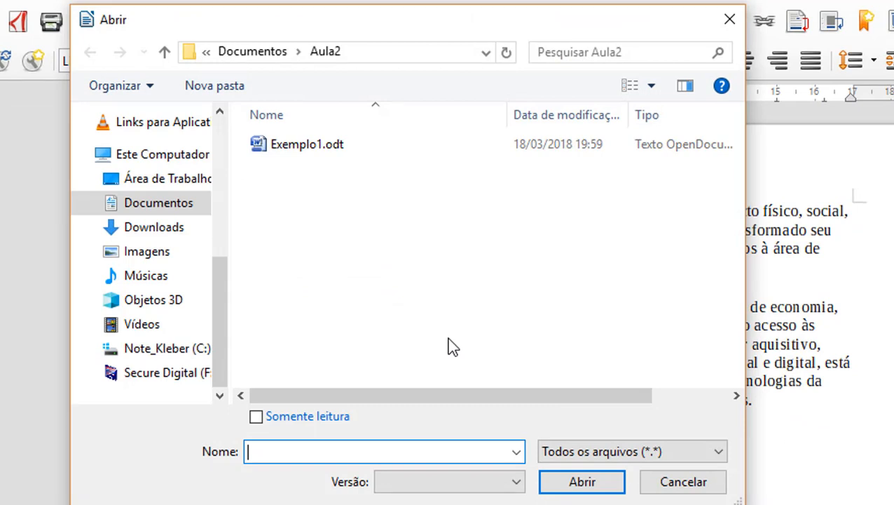
{"action": "left_click", "coordinate": [166, 205]}
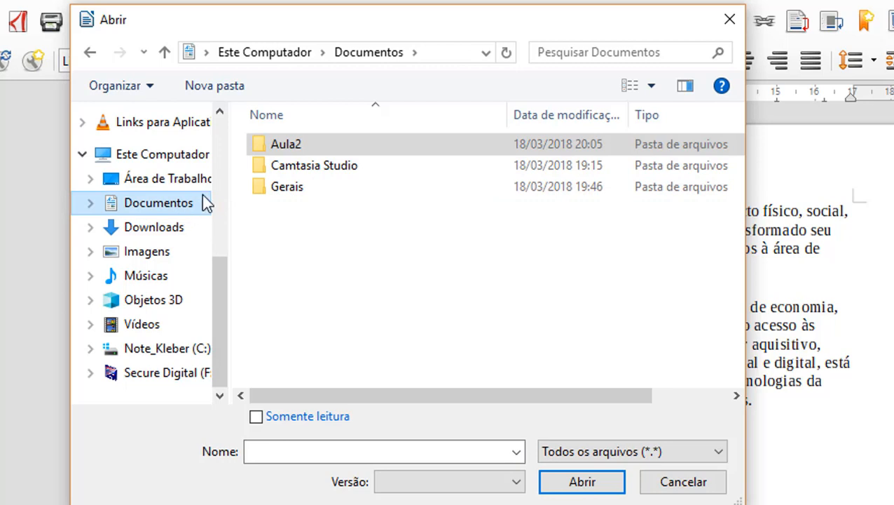
{"action": "left_click", "coordinate": [274, 147]}
{"action": "left_click", "coordinate": [169, 207]}
{"action": "left_click", "coordinate": [274, 149]}
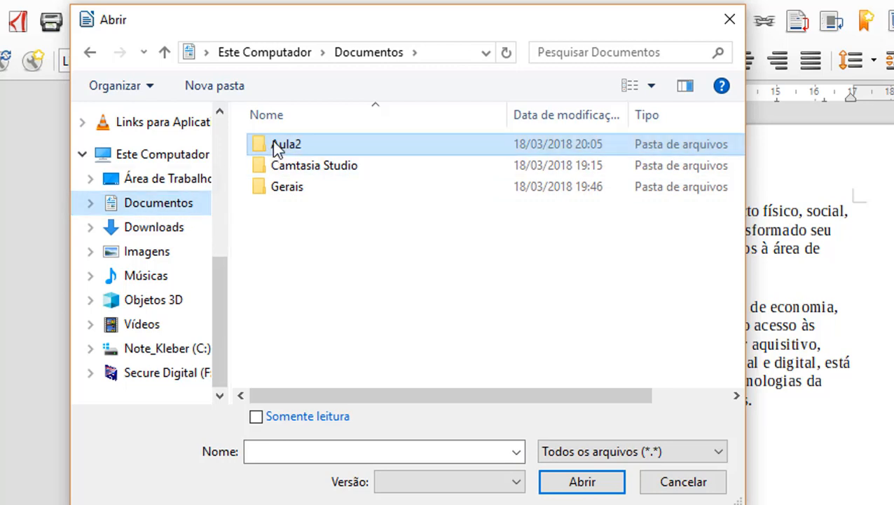
{"action": "double_click", "coordinate": [278, 148]}
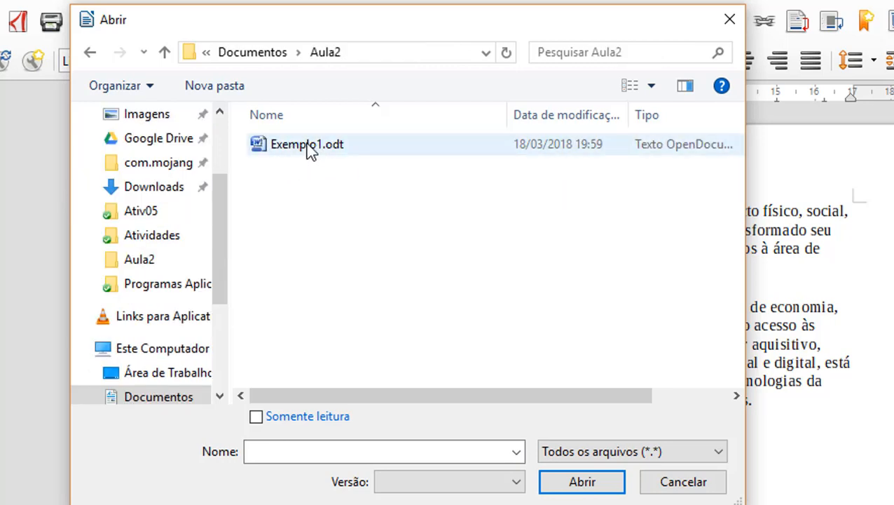
{"action": "left_click", "coordinate": [310, 151]}
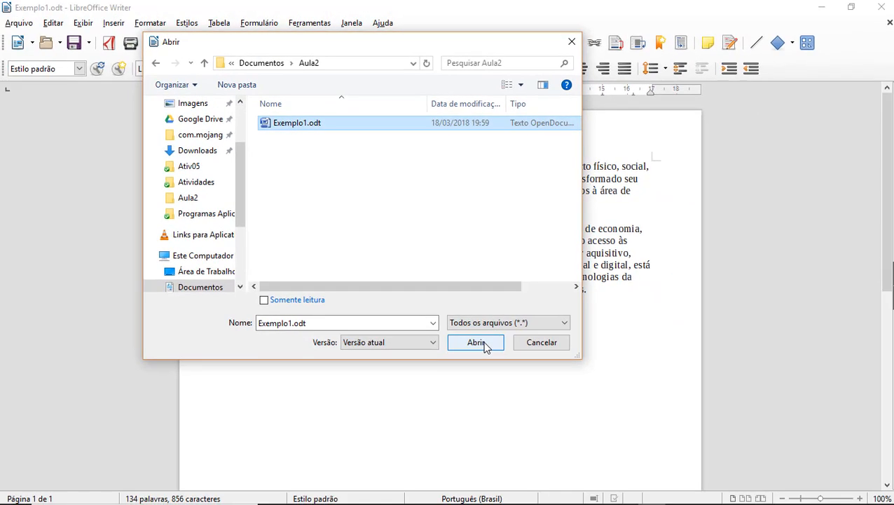
{"action": "left_click", "coordinate": [477, 342]}
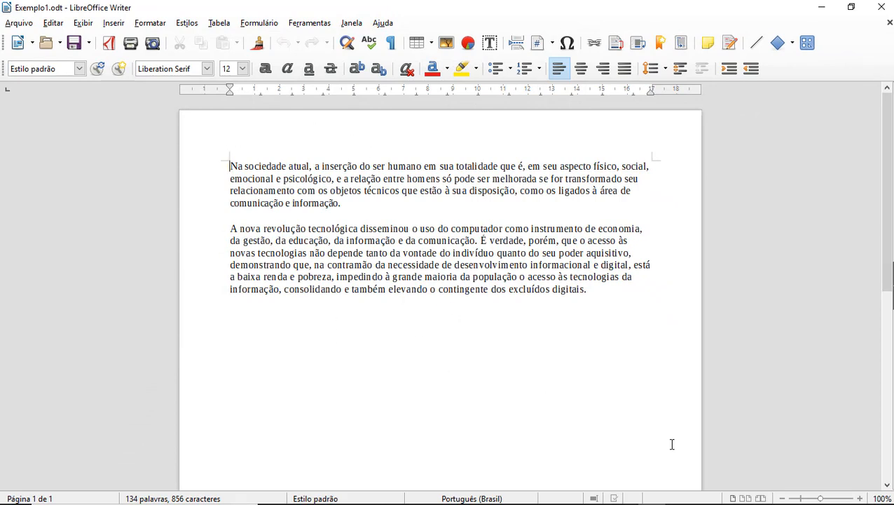
{"action": "key", "text": "ctrl+n"}
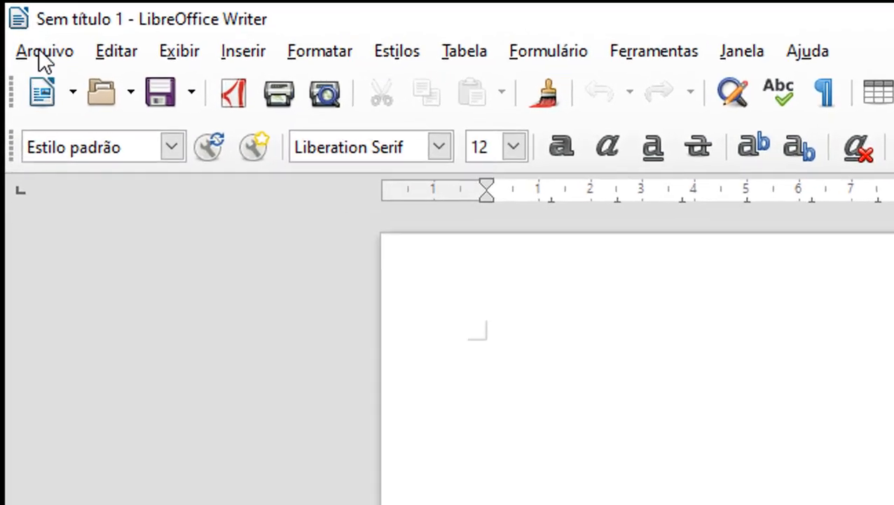
Step: Open Exemplo1.odt from Documentos recentes and enter the file password
{"action": "left_click", "coordinate": [18, 24]}
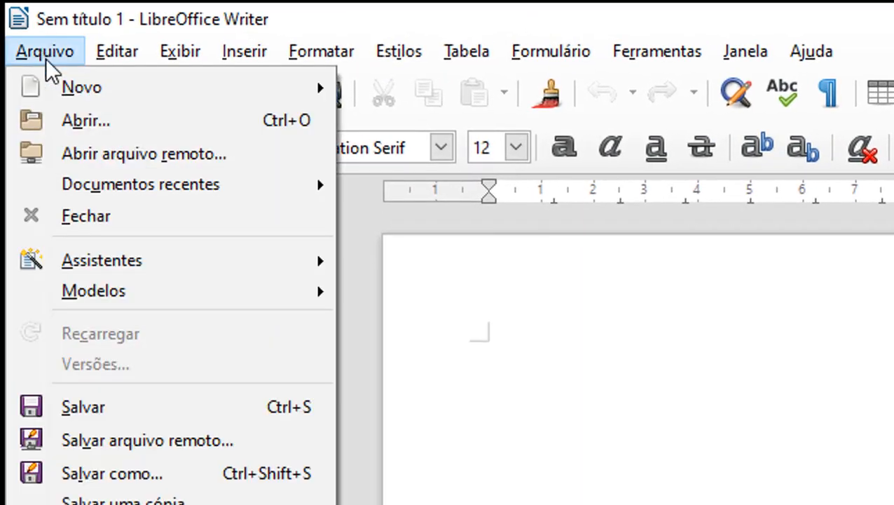
{"action": "mouse_move", "coordinate": [142, 197]}
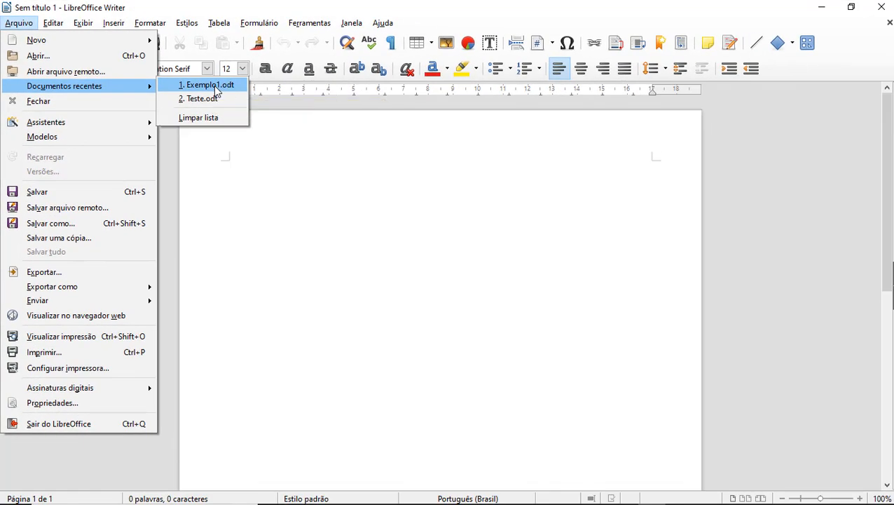
{"action": "left_click", "coordinate": [459, 181]}
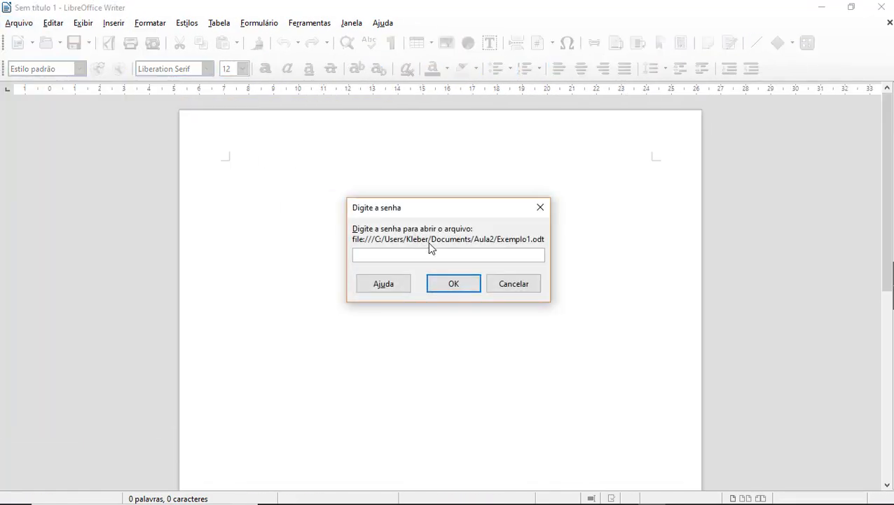
{"action": "type", "text": "•••••"}
{"action": "left_click", "coordinate": [449, 285]}
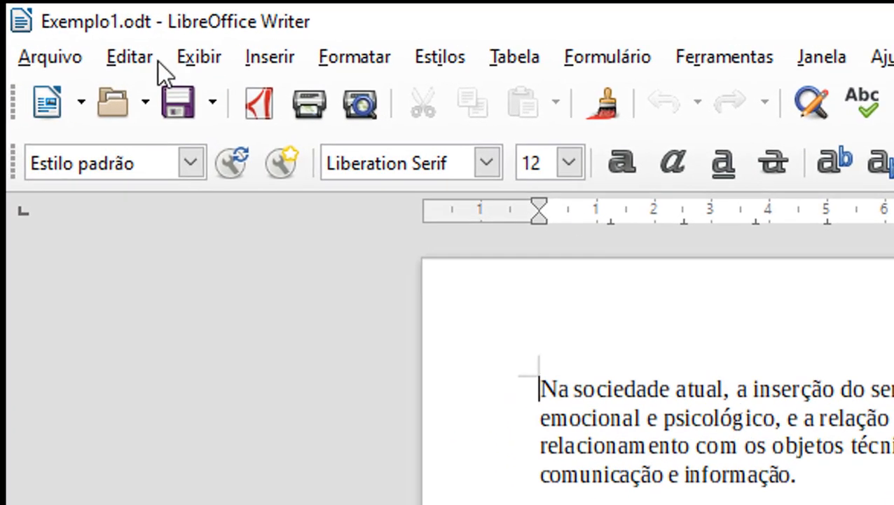
Step: Close the Exemplo1.odt document window, returning to the Start Center
{"action": "left_click", "coordinate": [55, 54]}
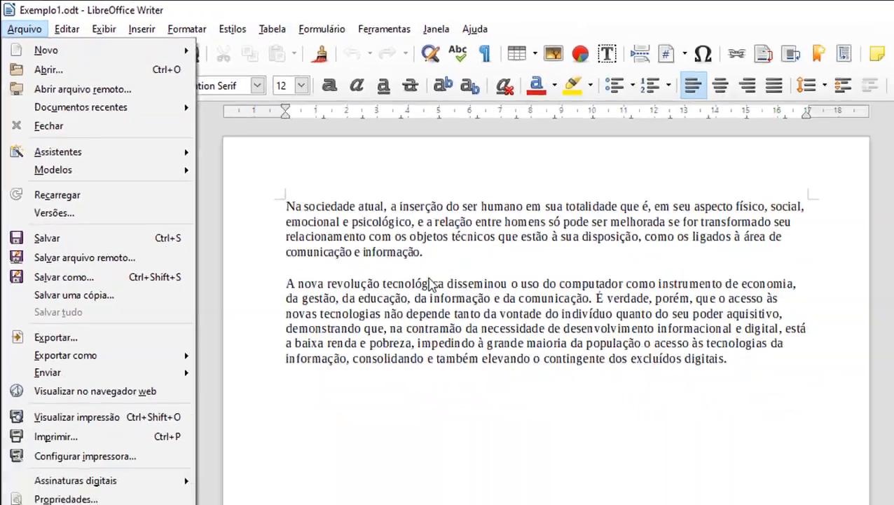
{"action": "left_click", "coordinate": [382, 239]}
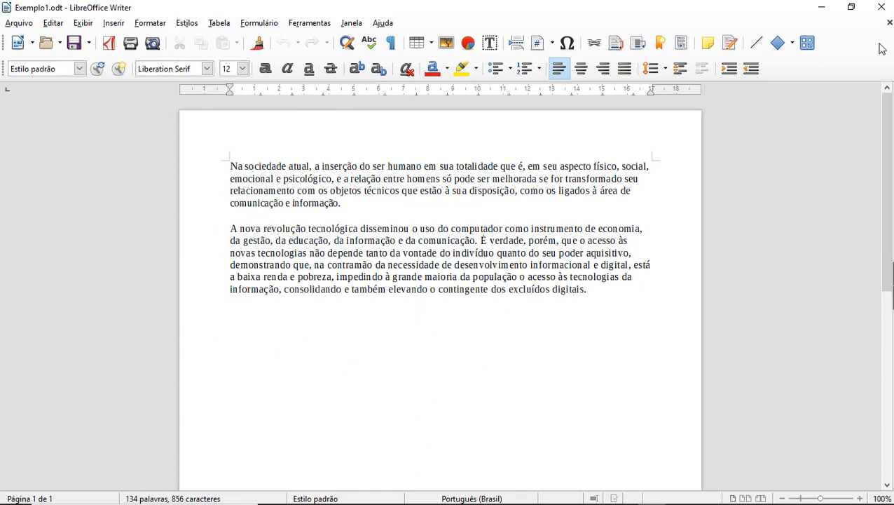
{"action": "left_click", "coordinate": [888, 22]}
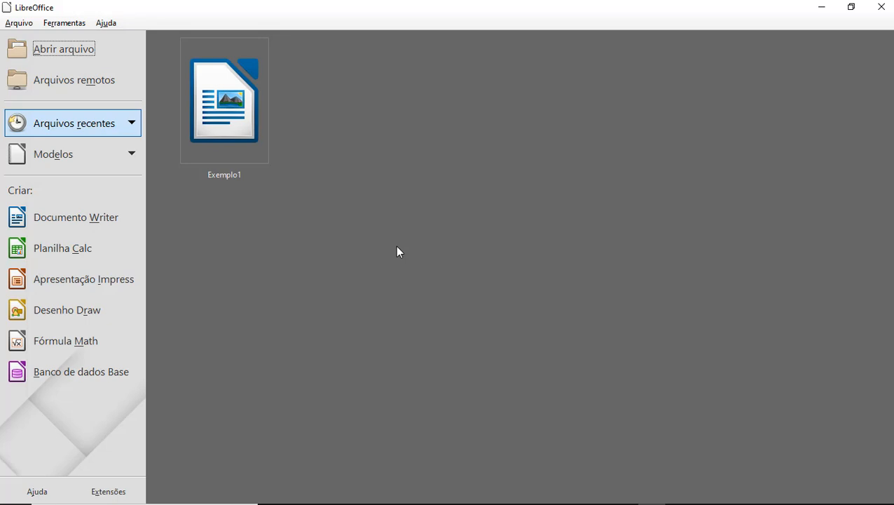
Step: Open Exemplo1 from the Start Center's Arquivos recentes and enter the file password
{"action": "mouse_move", "coordinate": [224, 118]}
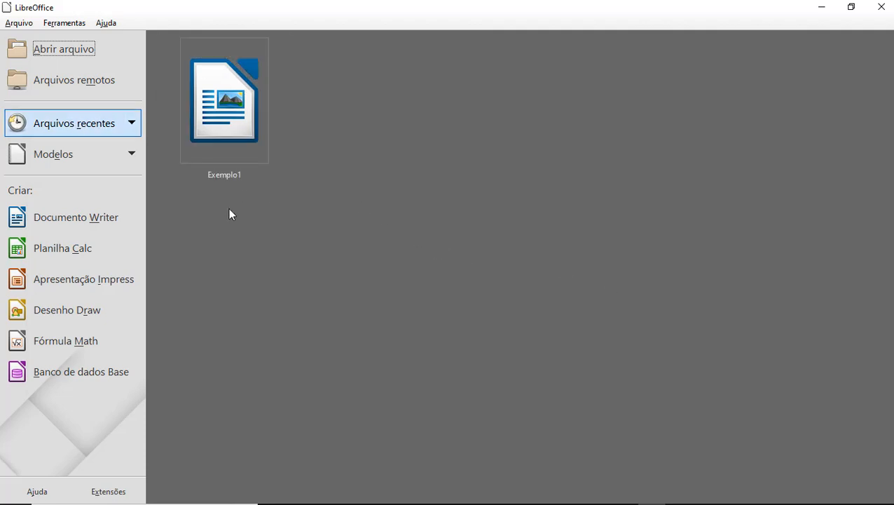
{"action": "left_click", "coordinate": [221, 103]}
{"action": "type", "text": "•••••"}
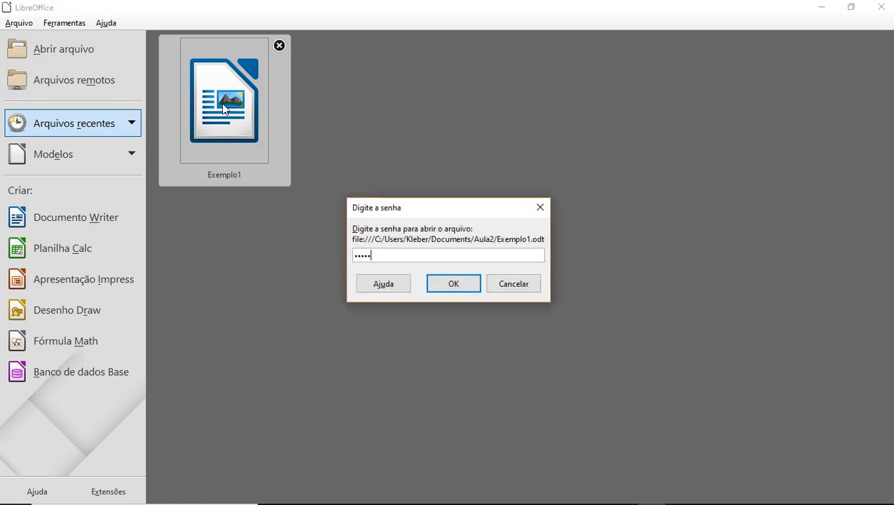
{"action": "left_click", "coordinate": [445, 283]}
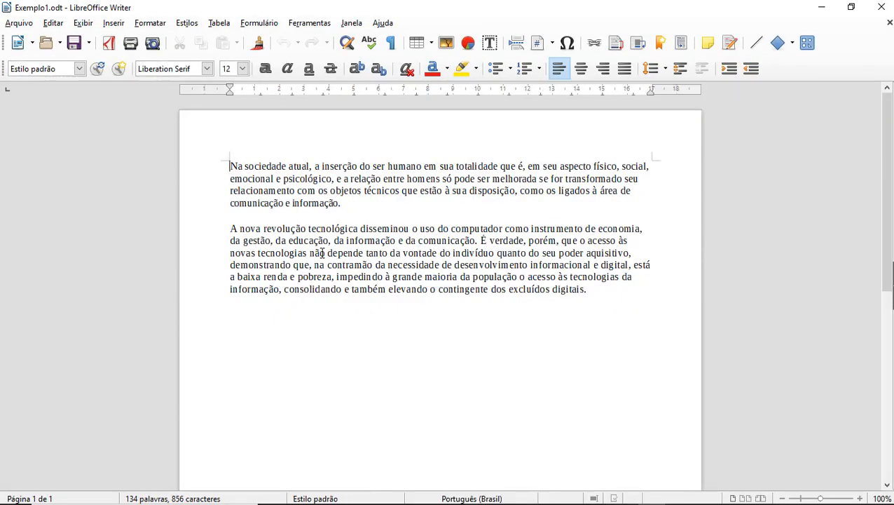
Step: Save as Exemplo1.odt with Salvar com senha unchecked, replacing the existing file
{"action": "left_click", "coordinate": [19, 23]}
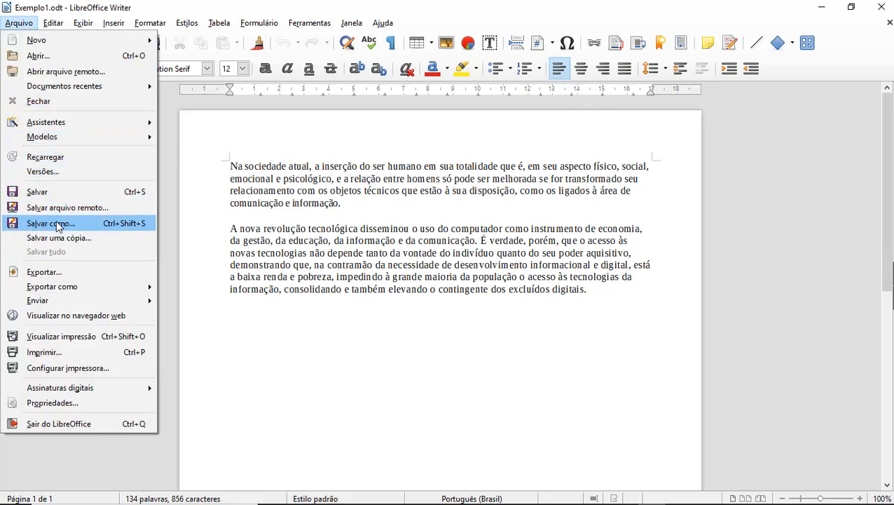
{"action": "left_click", "coordinate": [75, 224]}
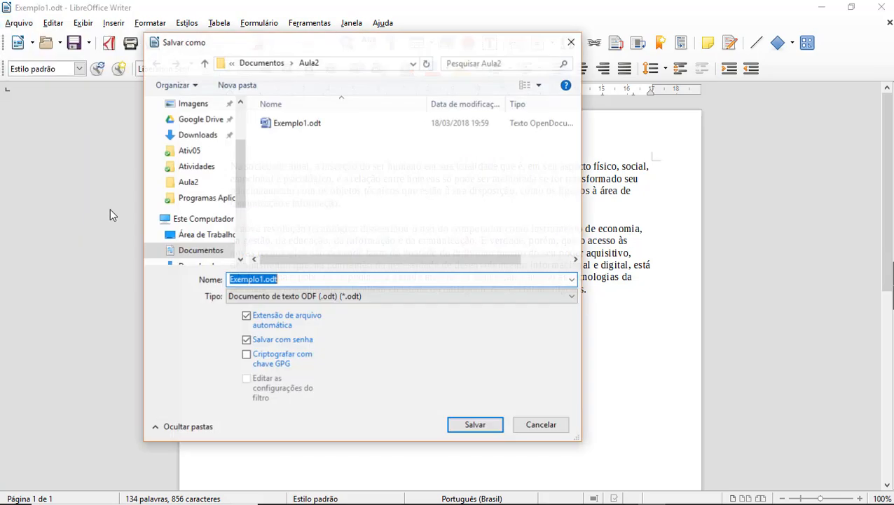
{"action": "left_click", "coordinate": [247, 341]}
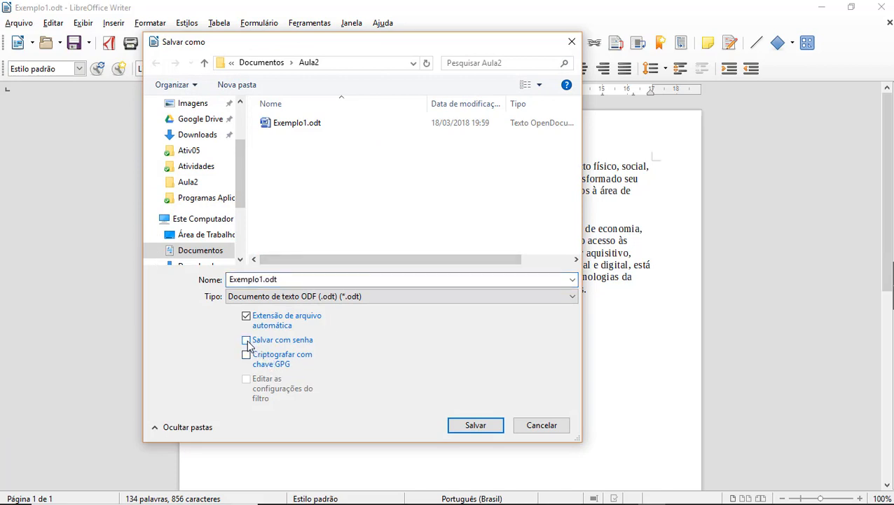
{"action": "left_click", "coordinate": [480, 428]}
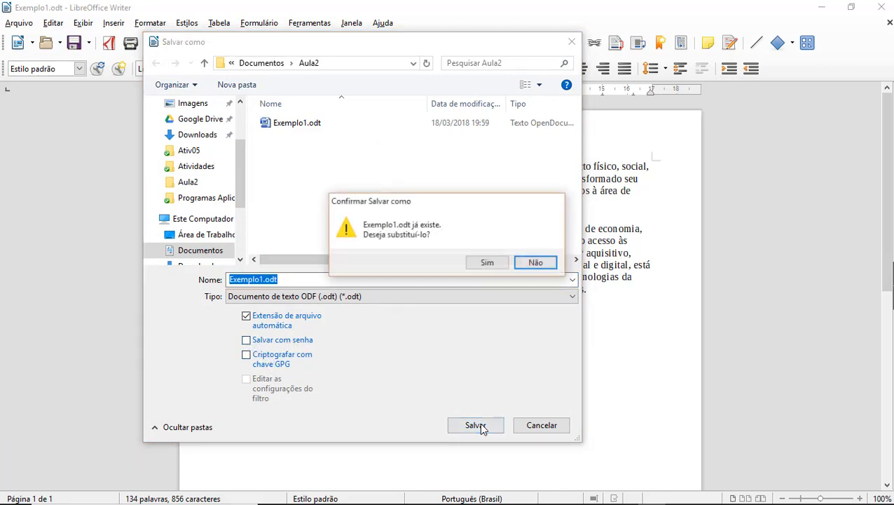
{"action": "left_click", "coordinate": [488, 262]}
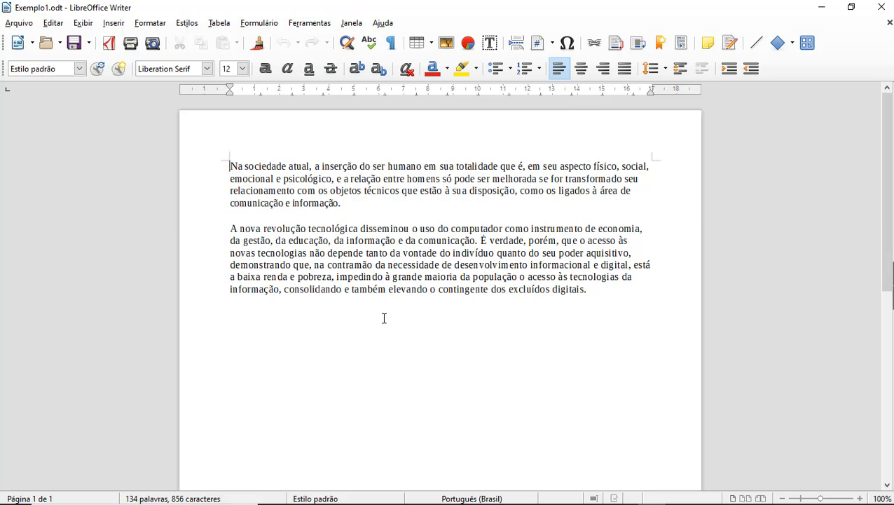
Step: Open Formatar › Página to view the A4 paper and 2,00 cm margin settings
{"action": "left_click", "coordinate": [156, 23]}
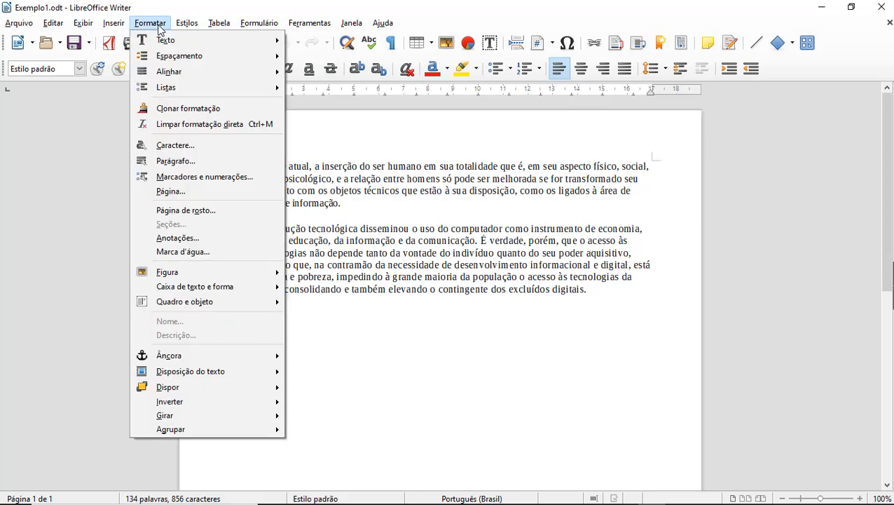
{"action": "left_click", "coordinate": [170, 191]}
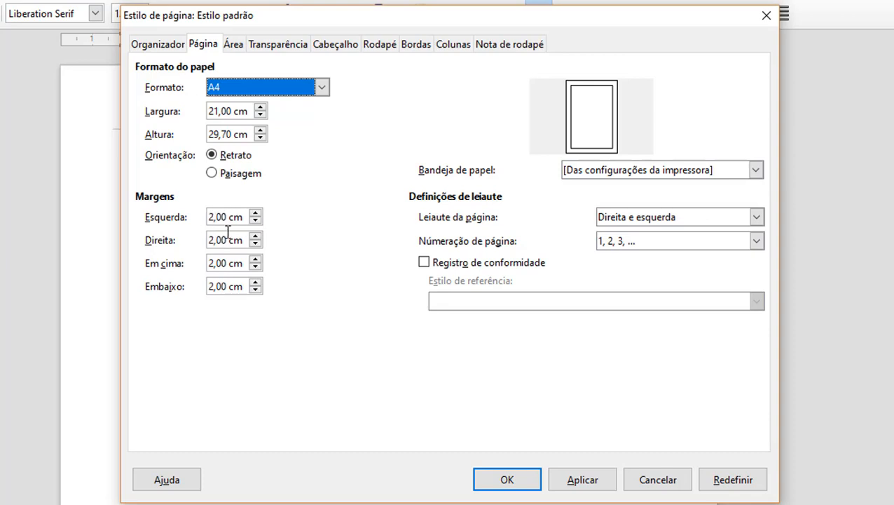
{"action": "left_click", "coordinate": [245, 264]}
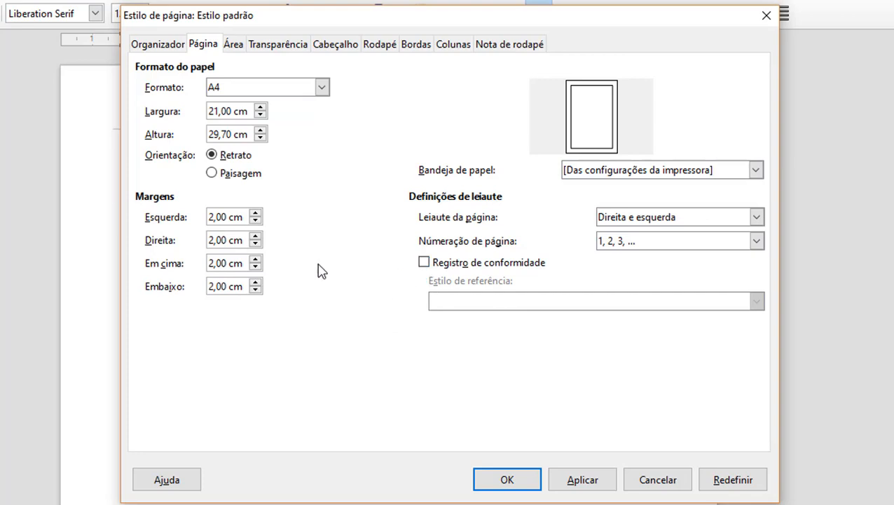
Step: Raise the left margin (Esquerda) to 3,00 cm using the spin arrows
{"action": "left_click", "coordinate": [257, 213]}
{"action": "left_click", "coordinate": [256, 214]}
{"action": "left_click", "coordinate": [257, 214]}
{"action": "left_click", "coordinate": [257, 214]}
{"action": "left_click", "coordinate": [257, 214]}
{"action": "left_click", "coordinate": [256, 214]}
{"action": "left_click", "coordinate": [257, 214]}
{"action": "left_click", "coordinate": [257, 214]}
{"action": "left_click", "coordinate": [256, 213]}
{"action": "left_click", "coordinate": [256, 214]}
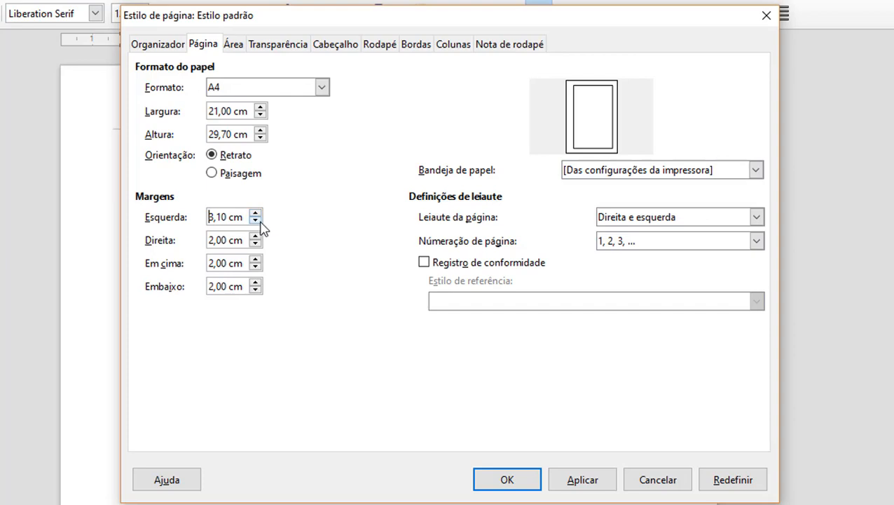
{"action": "left_click", "coordinate": [257, 221]}
Step: Set the top margin (Em cima) to 3,00 cm
{"action": "key", "text": "Delete"}
{"action": "key", "text": "Delete"}
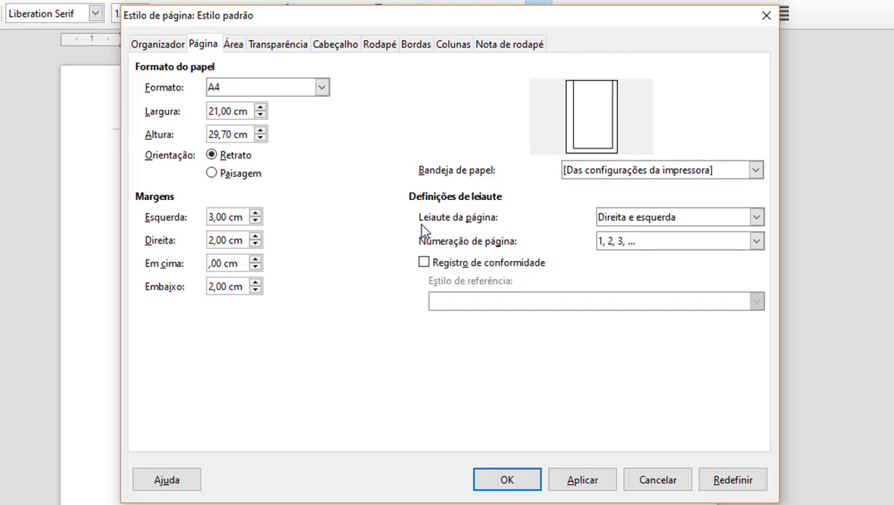
{"action": "type", "text": "3"}
{"action": "left_click", "coordinate": [236, 286]}
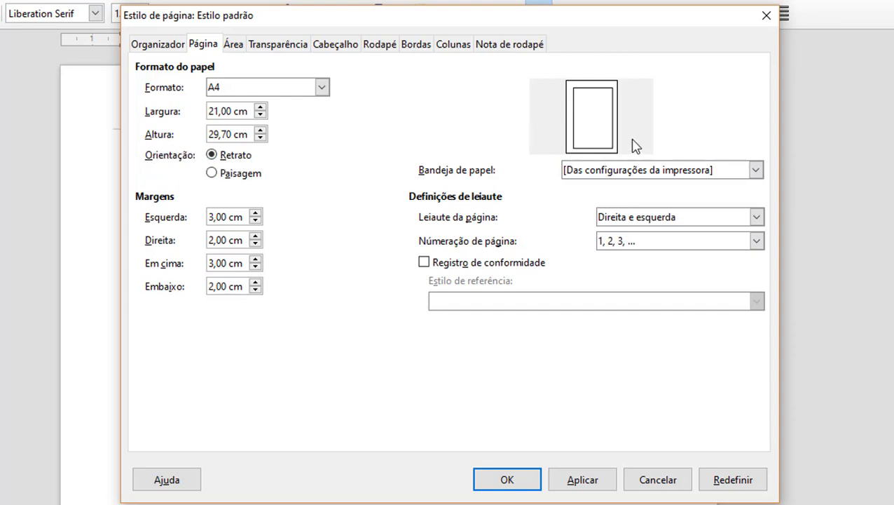
Step: Try landscape, revert to portrait, and confirm the page style with the new margins
{"action": "left_click", "coordinate": [213, 174]}
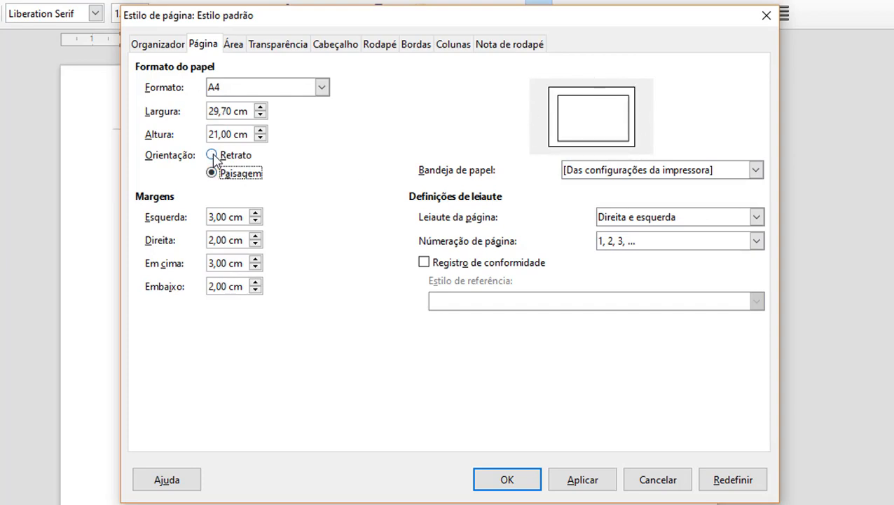
{"action": "left_click", "coordinate": [212, 155]}
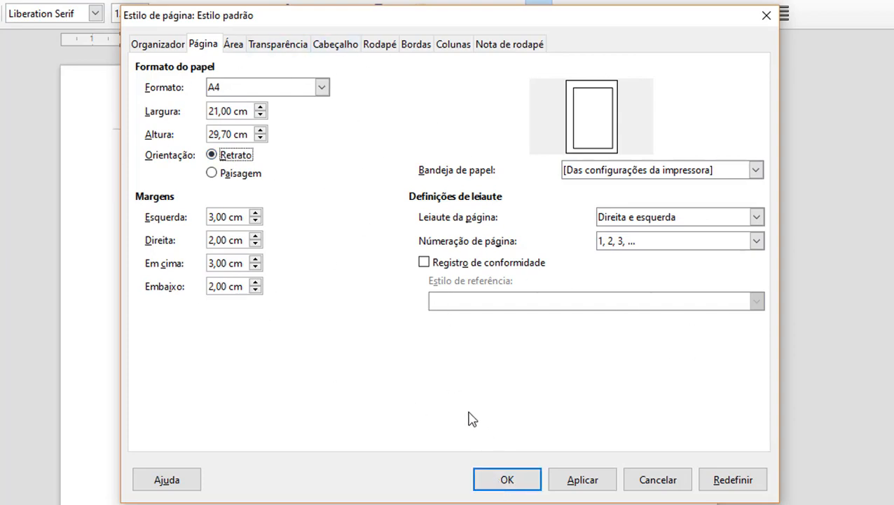
{"action": "left_click", "coordinate": [529, 486]}
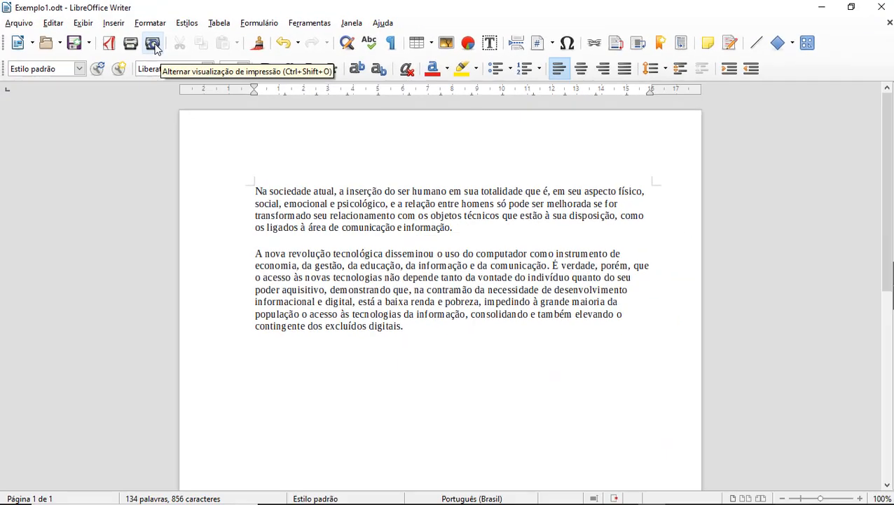
Step: Show the print preview, zoom it to 100%, then close the preview
{"action": "left_click", "coordinate": [350, 103]}
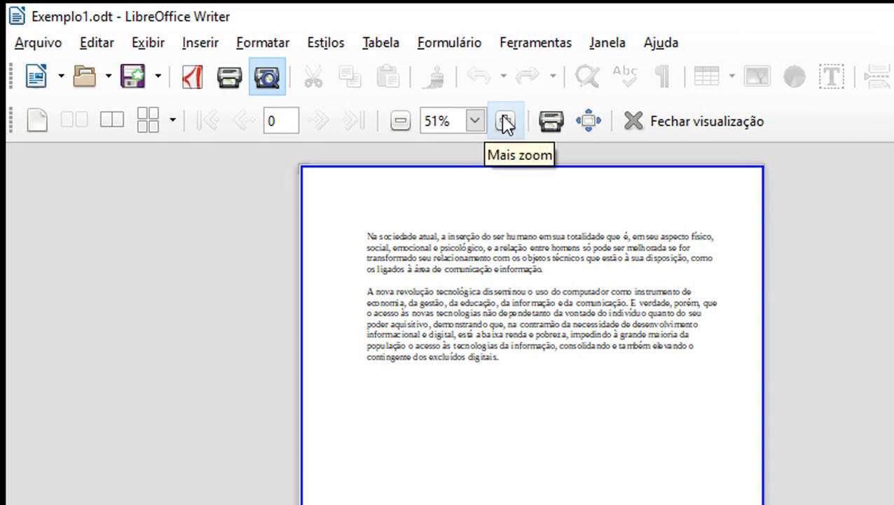
{"action": "left_click", "coordinate": [505, 121]}
{"action": "left_click", "coordinate": [505, 122]}
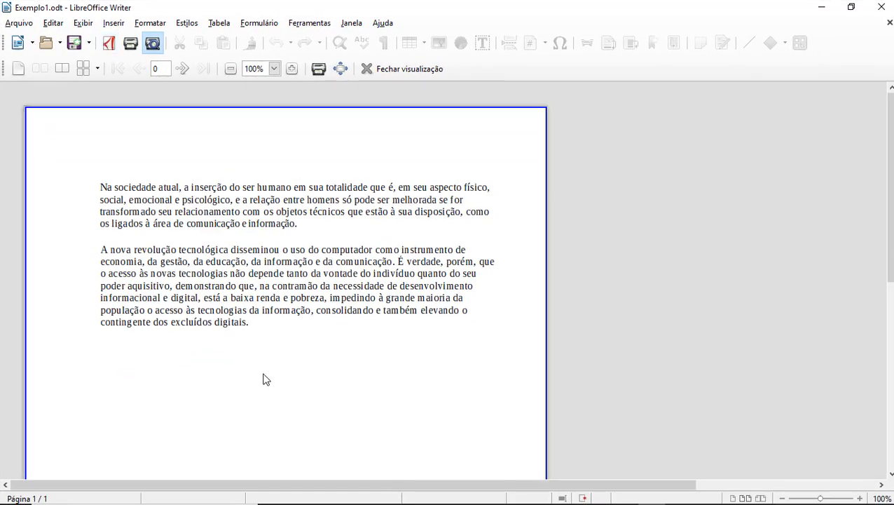
{"action": "left_click", "coordinate": [409, 70]}
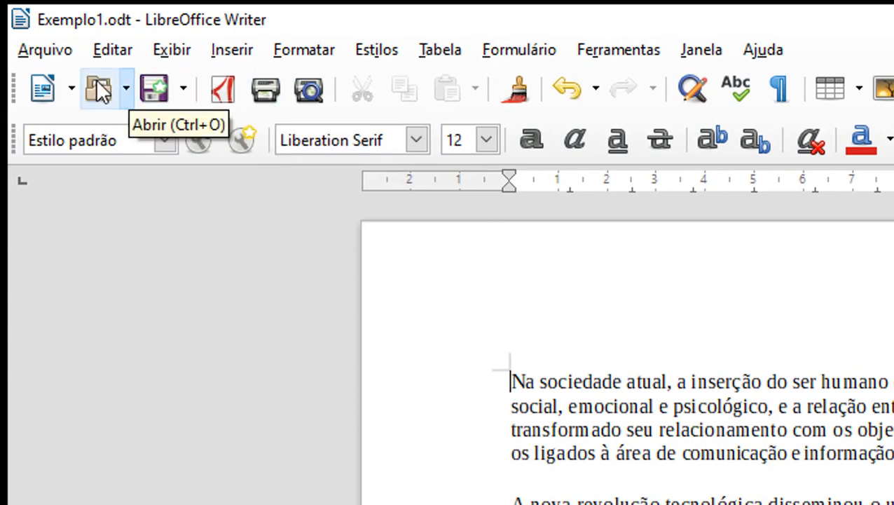
Step: Open the Arquivo menu to reach the printing commands
{"action": "left_click", "coordinate": [49, 51]}
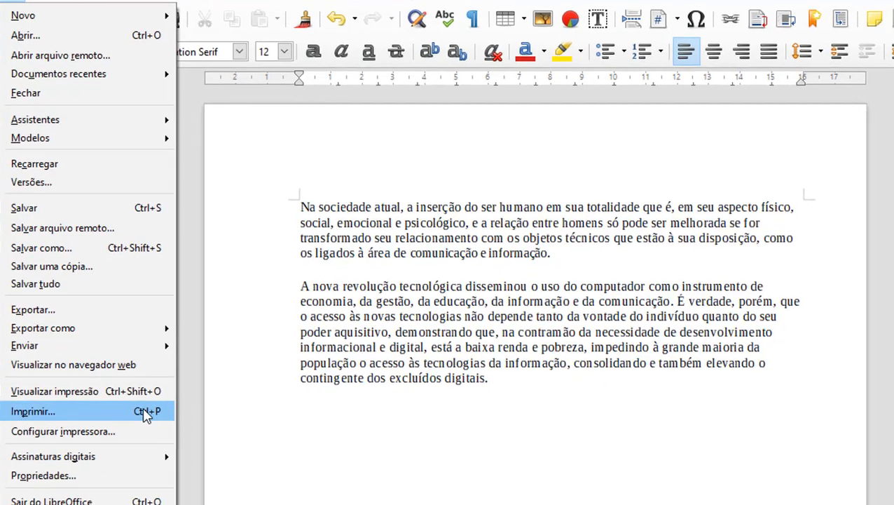
Step: Open the print settings, keep Microsoft Print to PDF as the printer, and raise the copies
{"action": "left_click", "coordinate": [144, 413]}
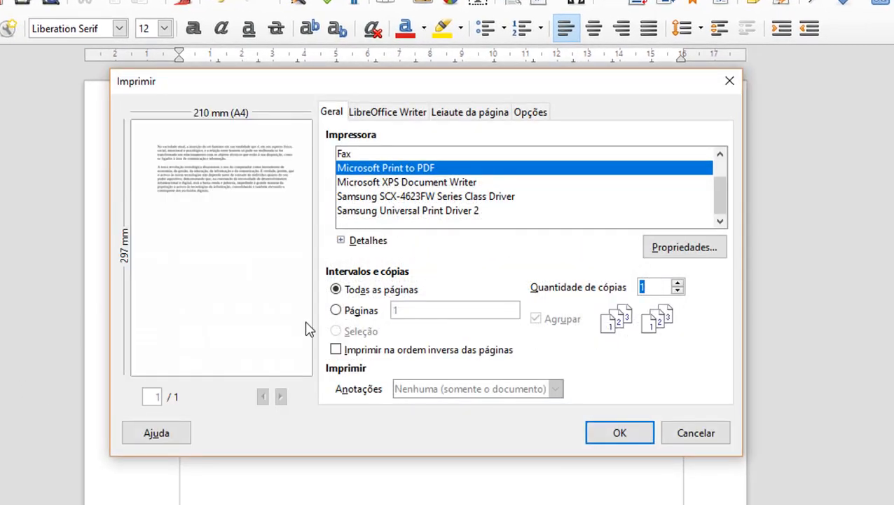
{"action": "left_click", "coordinate": [693, 435]}
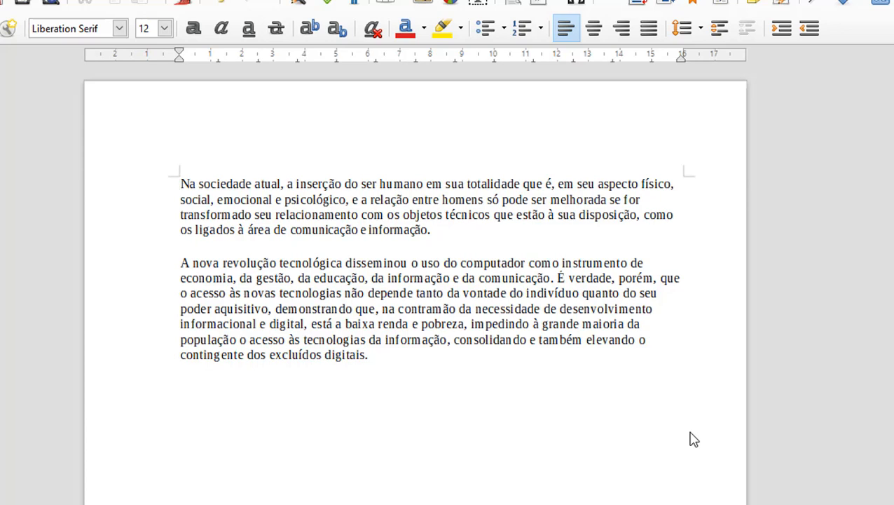
{"action": "key", "text": "ctrl+p"}
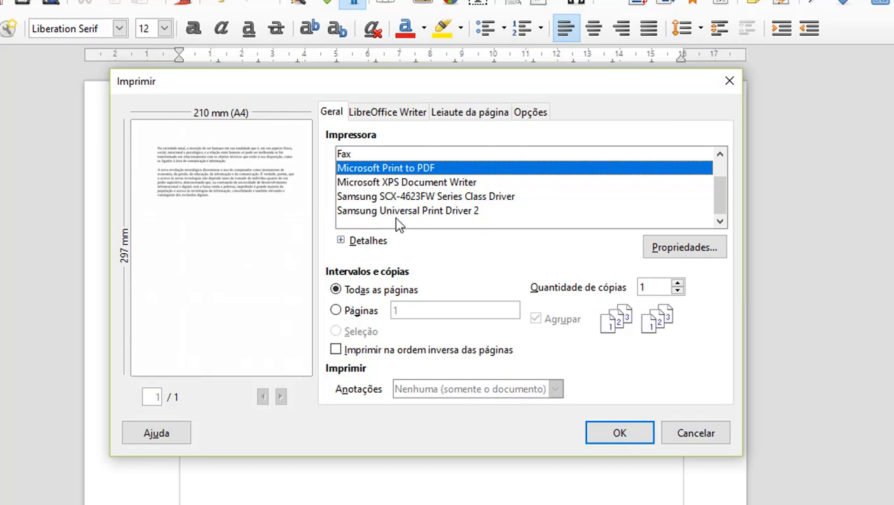
{"action": "left_click", "coordinate": [421, 182]}
{"action": "left_click", "coordinate": [424, 168]}
{"action": "left_click", "coordinate": [677, 283]}
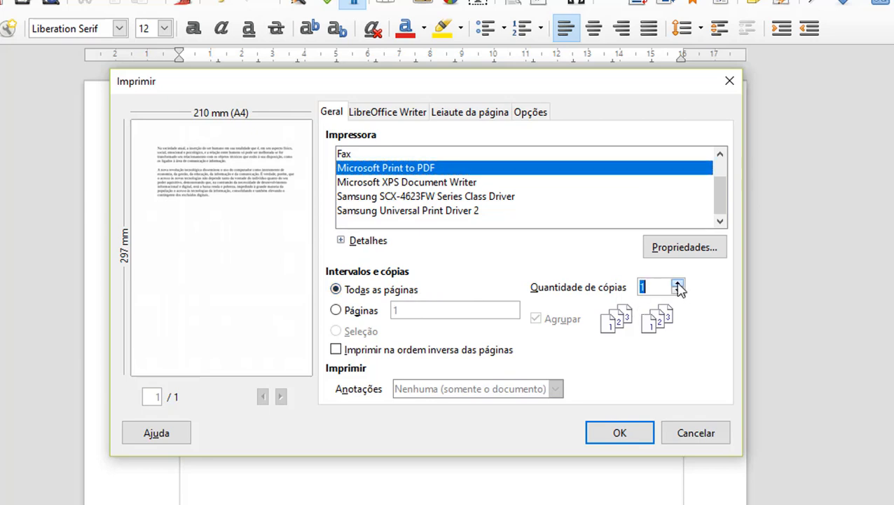
{"action": "left_click", "coordinate": [677, 283]}
{"action": "left_click", "coordinate": [677, 283]}
{"action": "left_click", "coordinate": [677, 283]}
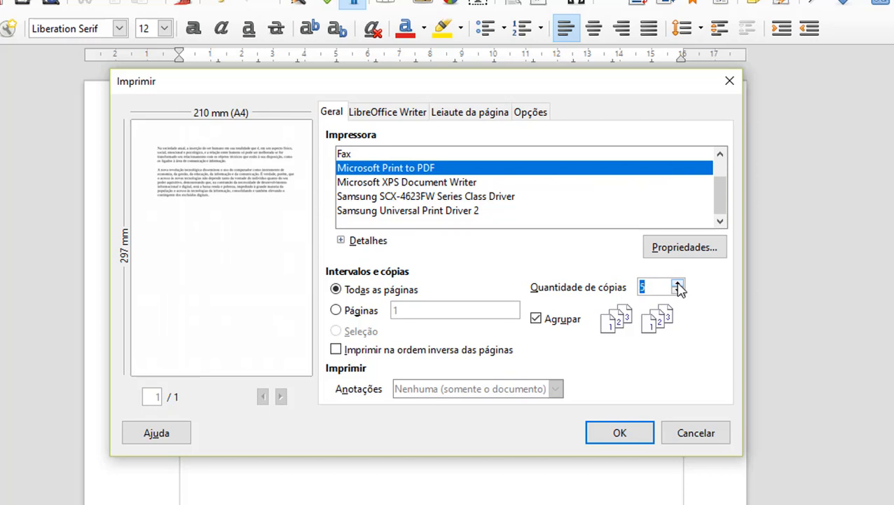
Step: Choose Páginas and enter the page list 1;9;13 to print
{"action": "left_click", "coordinate": [337, 308]}
{"action": "left_click_drag", "start_coordinate": [411, 313], "coordinate": [358, 300]}
{"action": "type", "text": "25"}
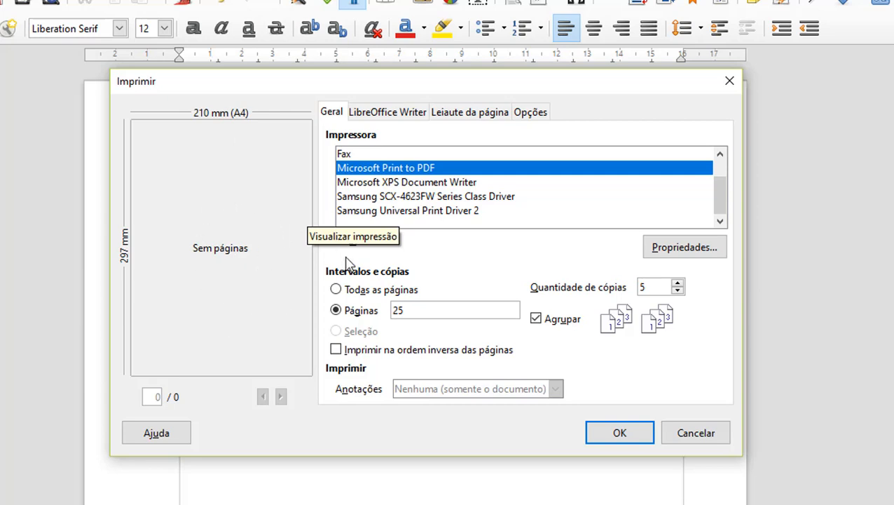
{"action": "double_click", "coordinate": [412, 310]}
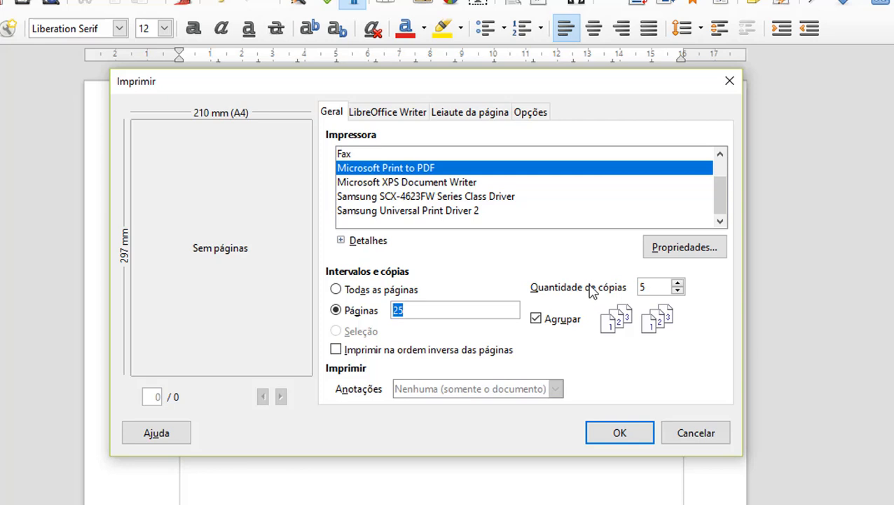
{"action": "type", "text": "5-8"}
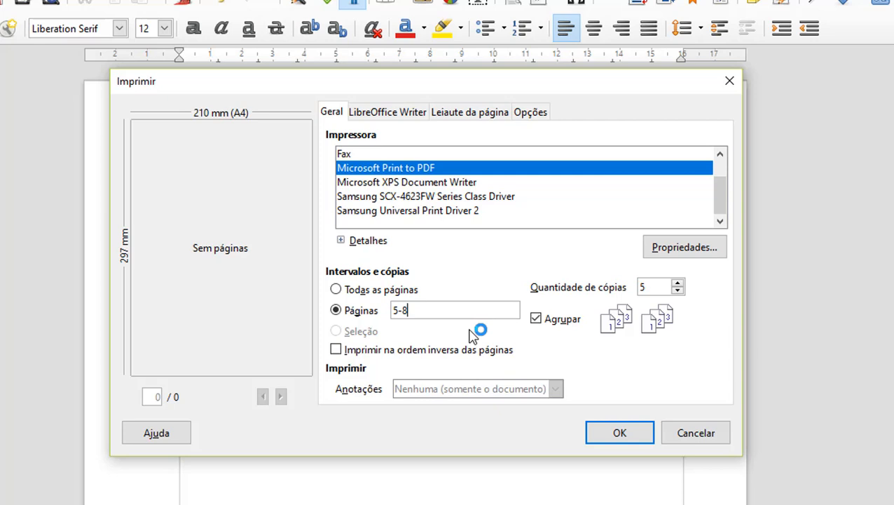
{"action": "key", "text": "BackSpace"}
{"action": "key", "text": "BackSpace"}
{"action": "type", "text": ";"}
{"action": "type", "text": "9"}
{"action": "type", "text": ";"}
{"action": "type", "text": "15"}
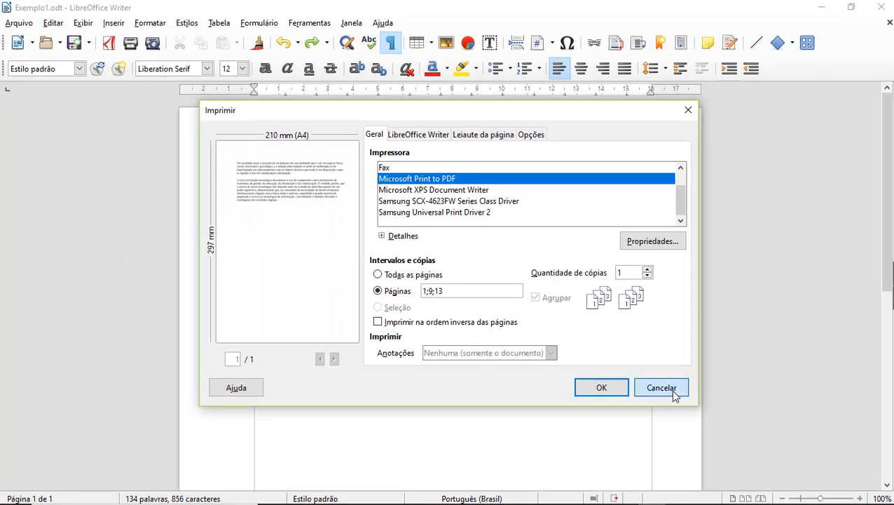
Step: Cancel the Imprimir dialog without printing
{"action": "left_click", "coordinate": [670, 389]}
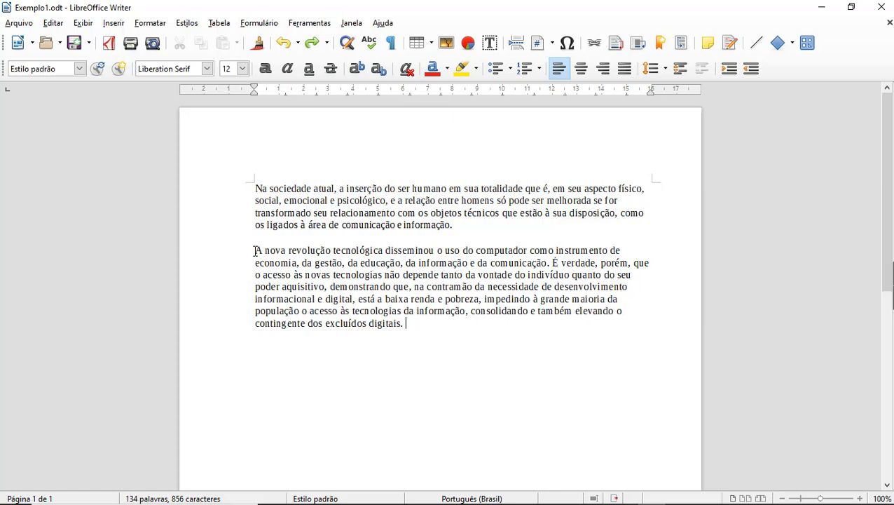
Step: Select the 'A nova revolução tecnológica' paragraph and copy it using the toolbar and the Editar menu
{"action": "left_click_drag", "start_coordinate": [255, 250], "coordinate": [407, 329]}
{"action": "key", "text": "ctrl+c"}
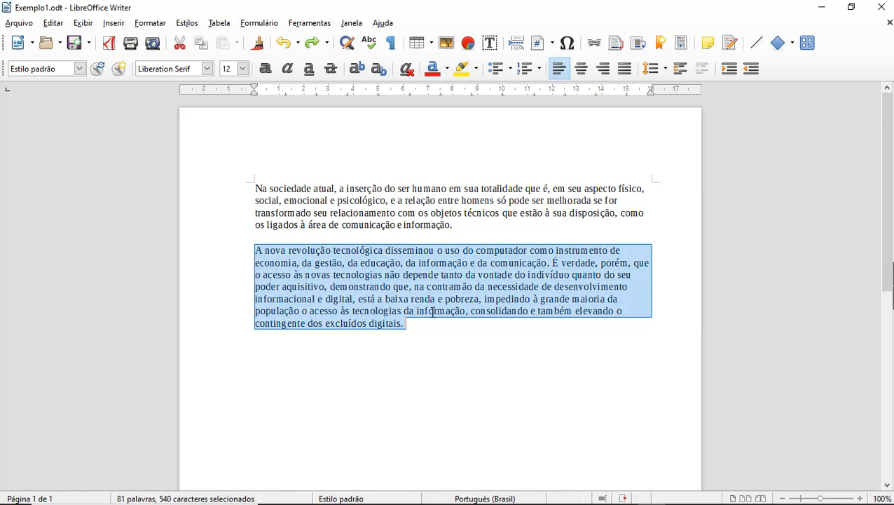
{"action": "left_click", "coordinate": [201, 46]}
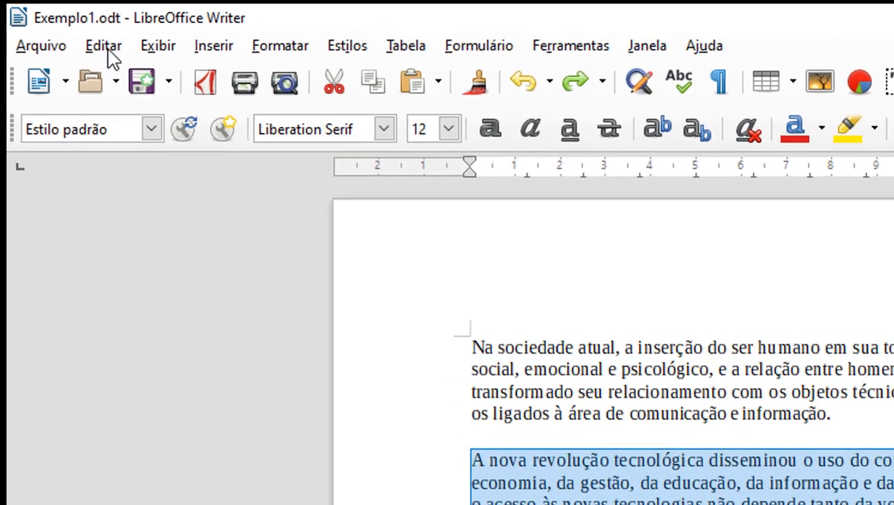
{"action": "left_click", "coordinate": [56, 25]}
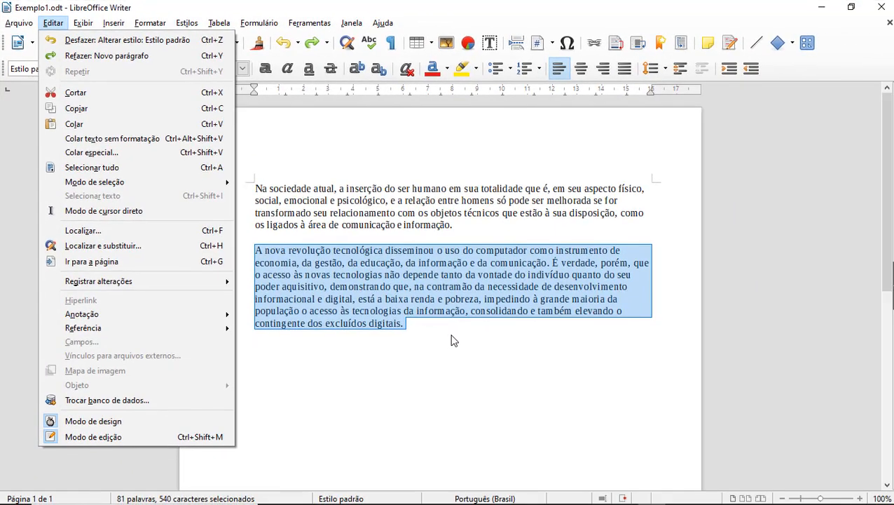
{"action": "left_click", "coordinate": [435, 323]}
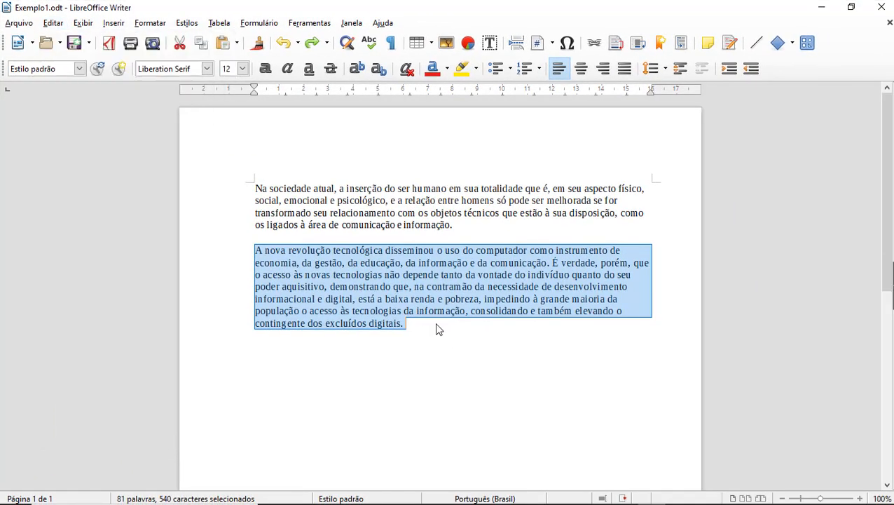
{"action": "left_click", "coordinate": [412, 320]}
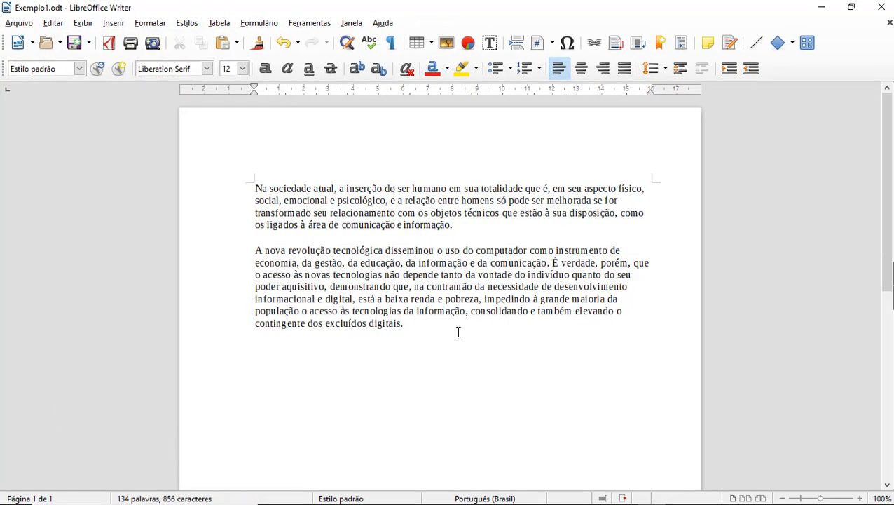
Step: Add a new line after the text and paste the copied paragraph there as a third paragraph
{"action": "key", "text": "Return"}
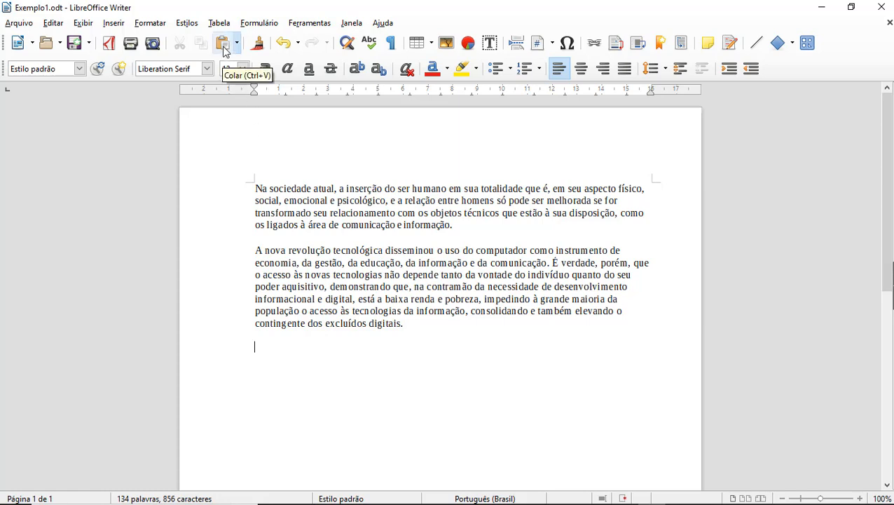
{"action": "left_click", "coordinate": [54, 24]}
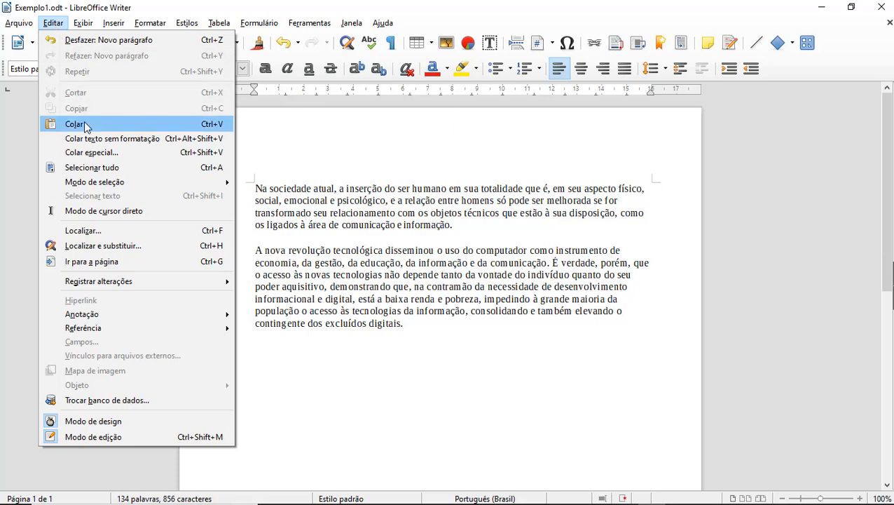
{"action": "left_click", "coordinate": [324, 361]}
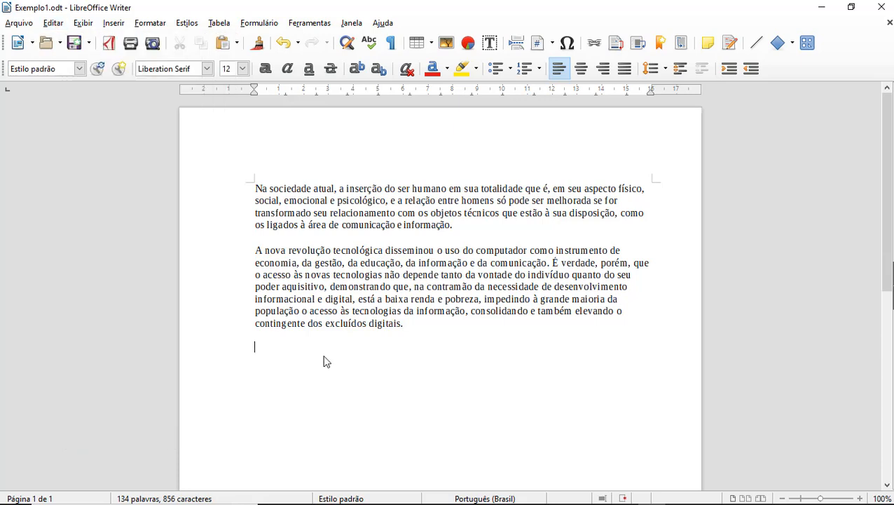
{"action": "key", "text": "ctrl+v"}
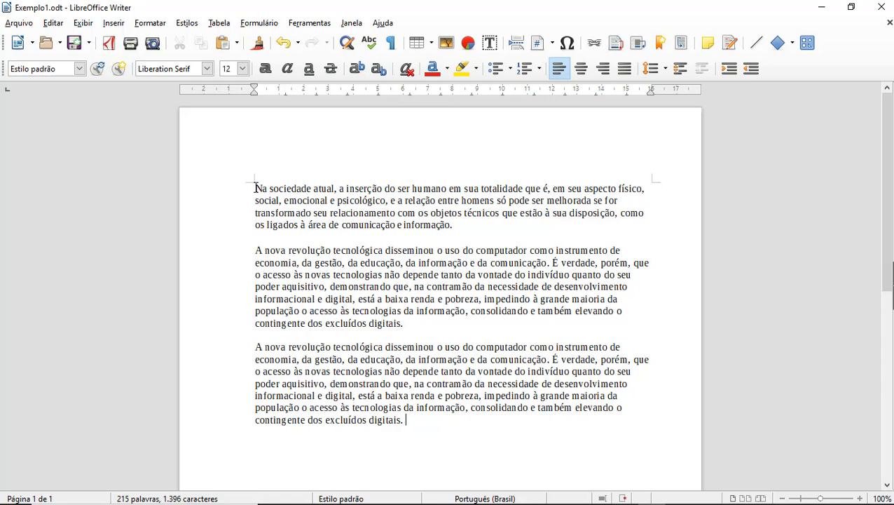
Step: Cut the first paragraph, 'Na sociedade atual', using the Editar menu
{"action": "left_click_drag", "start_coordinate": [255, 187], "coordinate": [458, 229]}
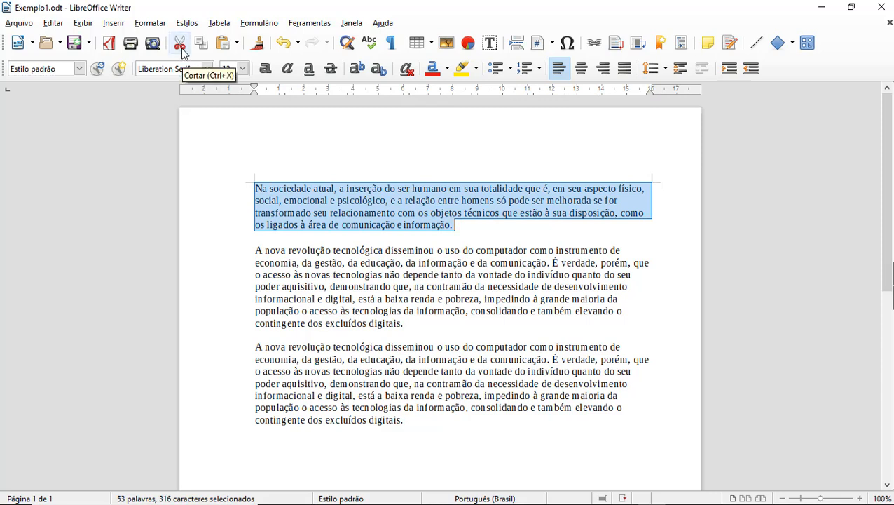
{"action": "left_click", "coordinate": [56, 26]}
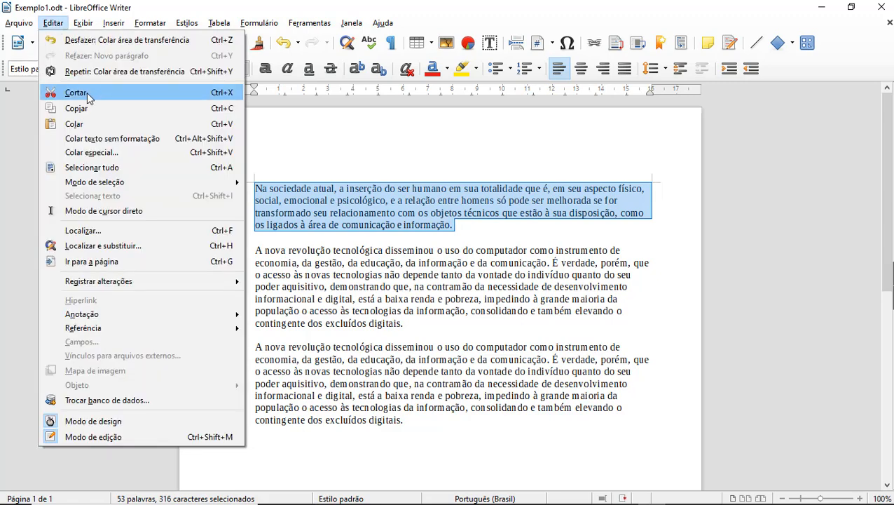
{"action": "left_click", "coordinate": [231, 99]}
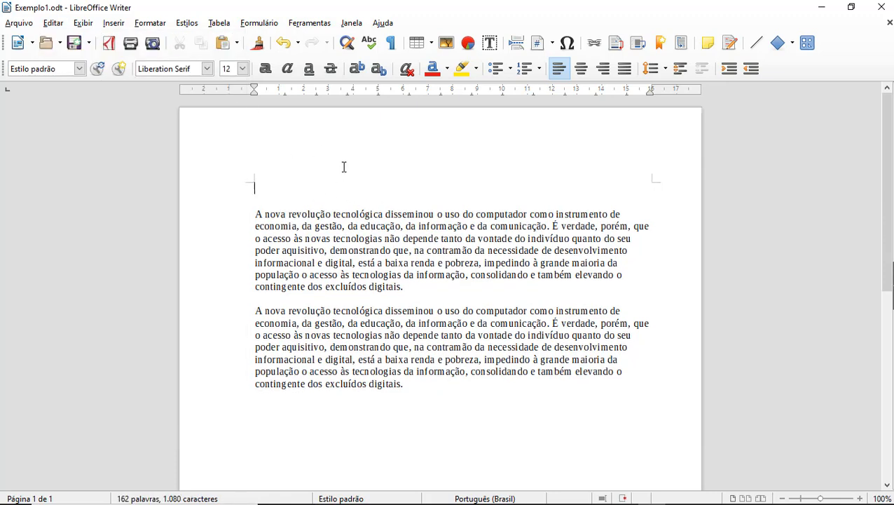
Step: Paste the cut paragraph on a new line after 'digitais.', then open the Editar menu
{"action": "left_click", "coordinate": [423, 289]}
{"action": "key", "text": "Return"}
{"action": "key", "text": "Return"}
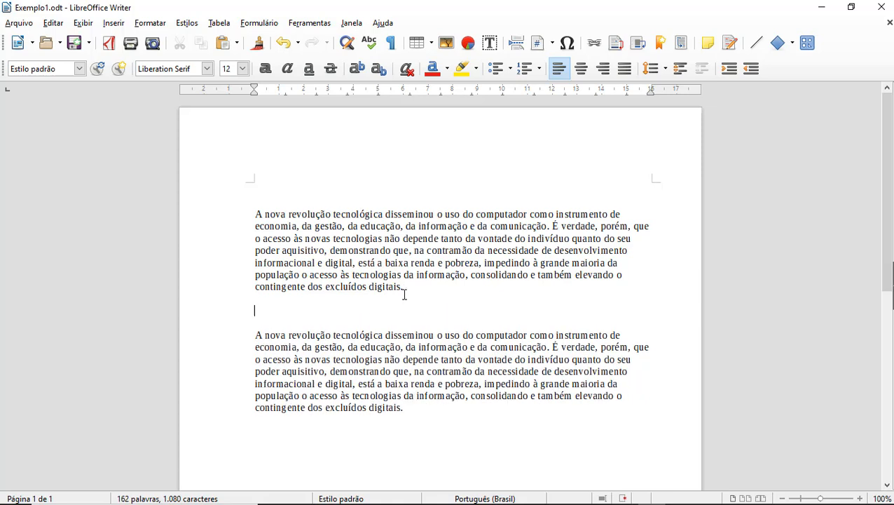
{"action": "left_click", "coordinate": [227, 48]}
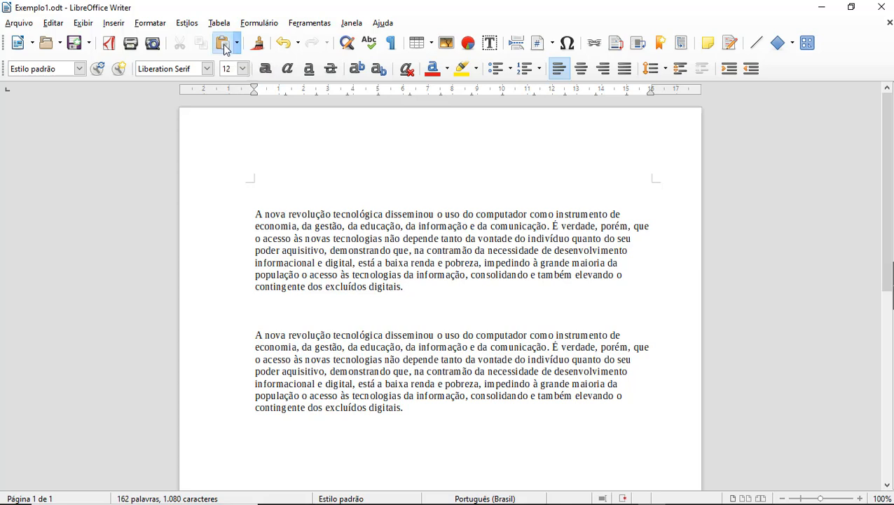
{"action": "left_click", "coordinate": [272, 187]}
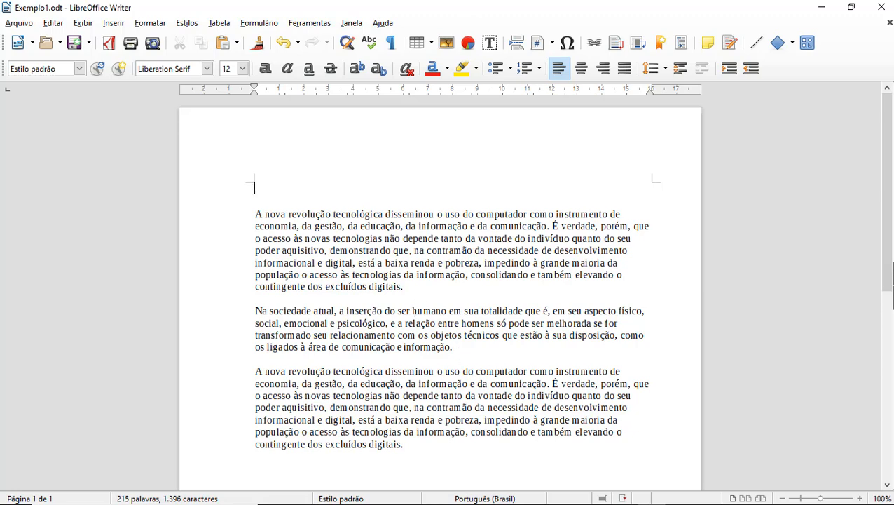
{"action": "left_click", "coordinate": [52, 25]}
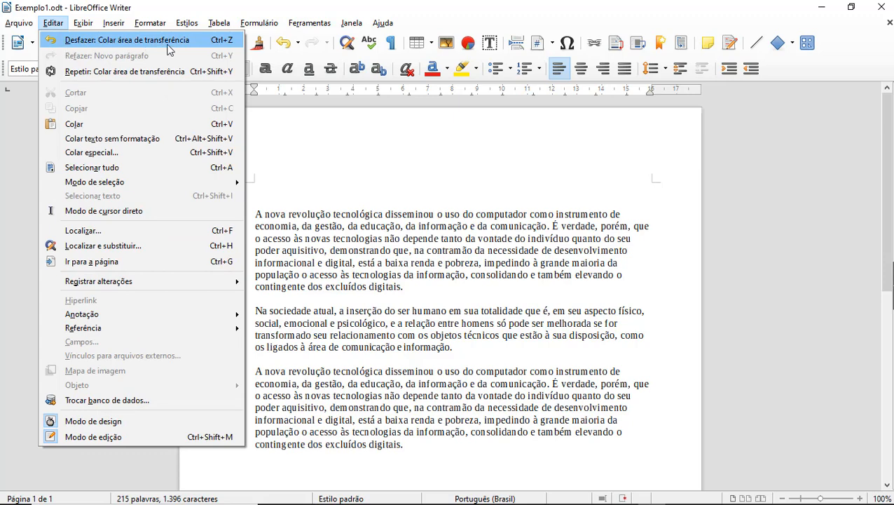
Step: Undo the paste, both empty paragraphs and the cut, restoring 'Na sociedade atual' at the top
{"action": "left_click", "coordinate": [122, 40]}
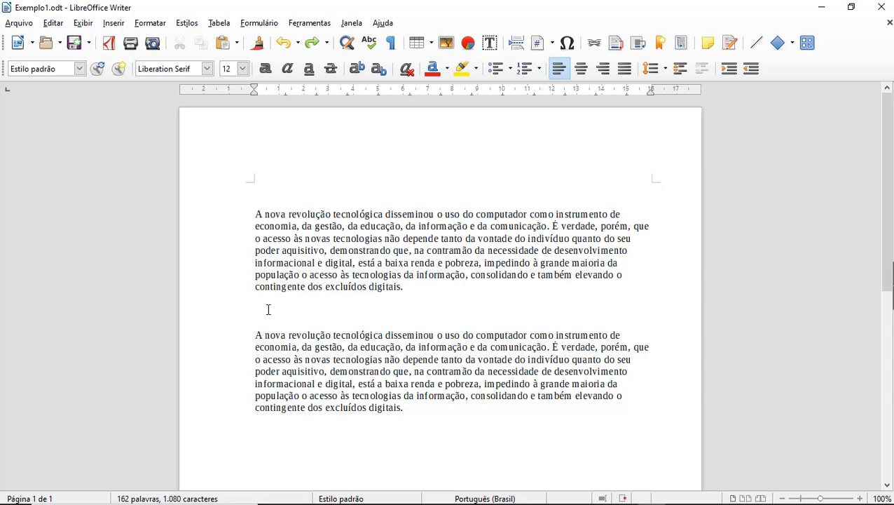
{"action": "left_click", "coordinate": [54, 23]}
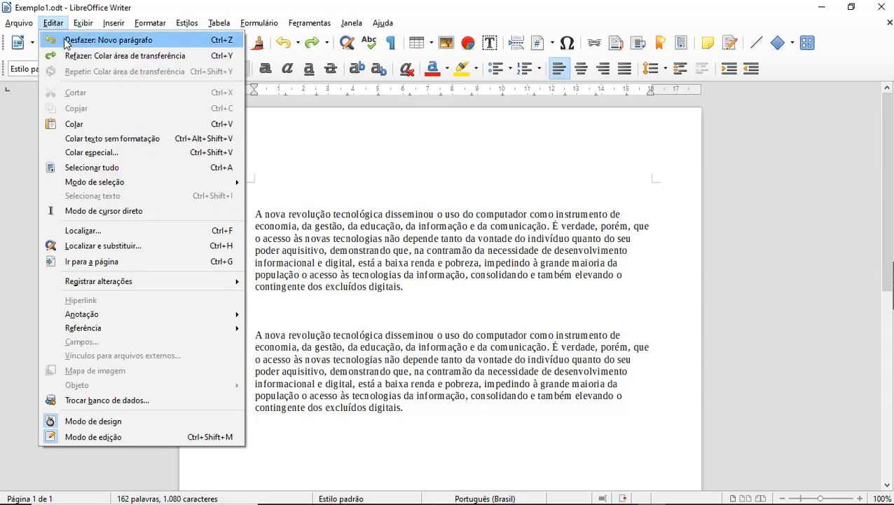
{"action": "left_click", "coordinate": [105, 40]}
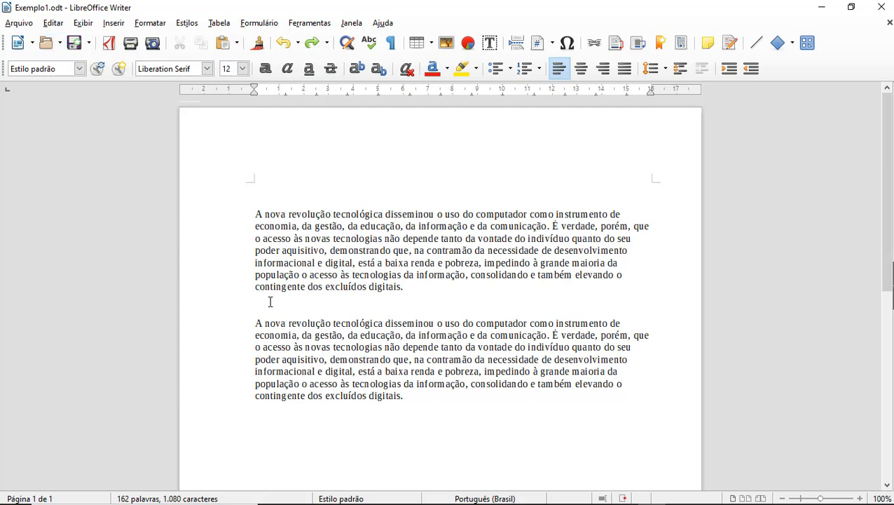
{"action": "left_click", "coordinate": [54, 23]}
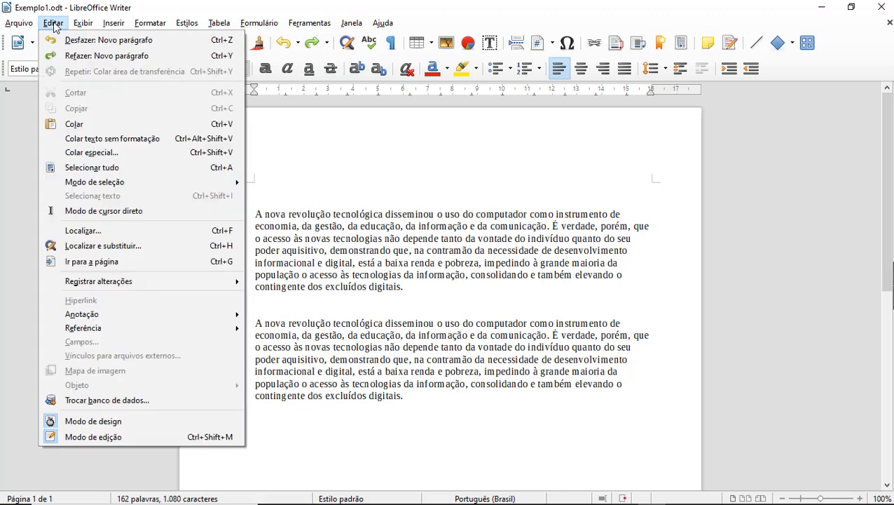
{"action": "left_click", "coordinate": [67, 42]}
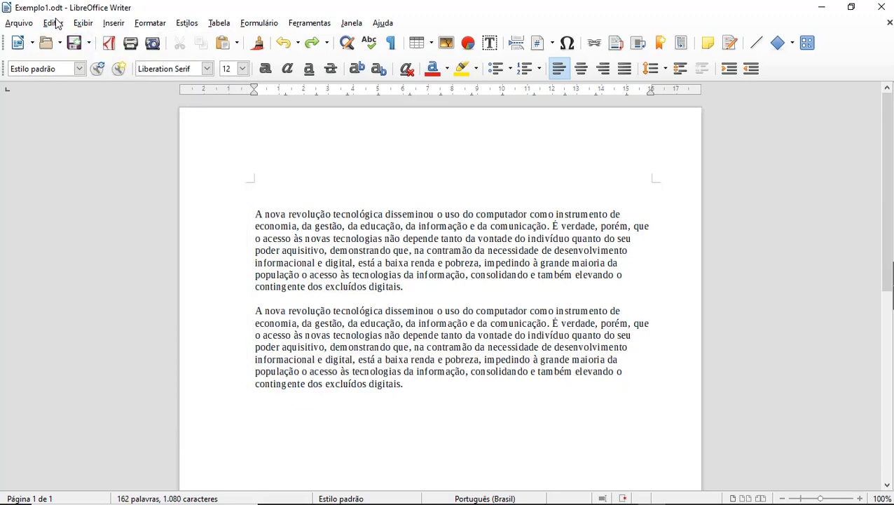
{"action": "left_click", "coordinate": [55, 23]}
{"action": "left_click", "coordinate": [68, 39]}
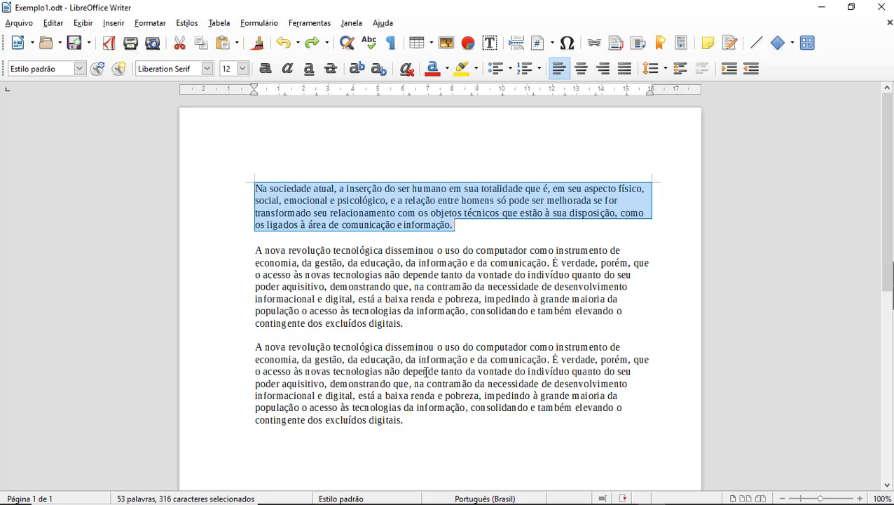
{"action": "left_click", "coordinate": [274, 344]}
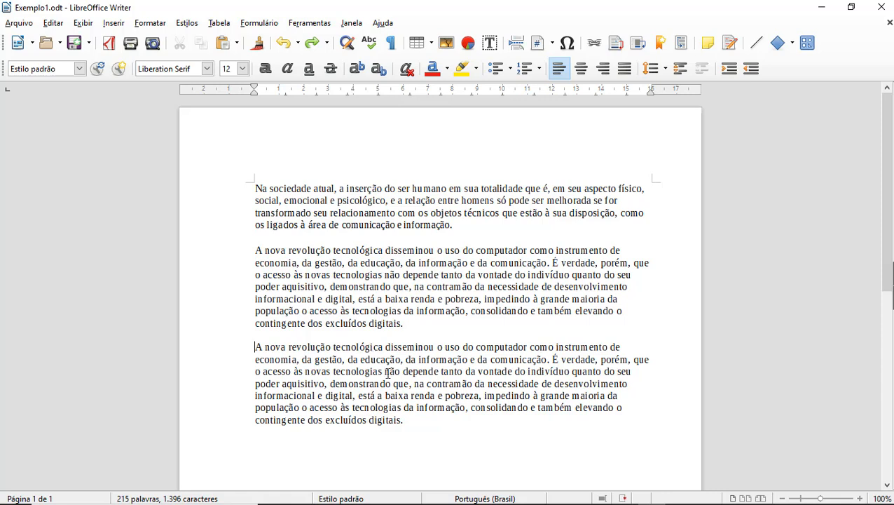
{"action": "left_click", "coordinate": [255, 347]}
Step: Delete the duplicate third 'A nova revolução tecnológica' paragraph
{"action": "left_click_drag", "start_coordinate": [255, 348], "coordinate": [421, 429]}
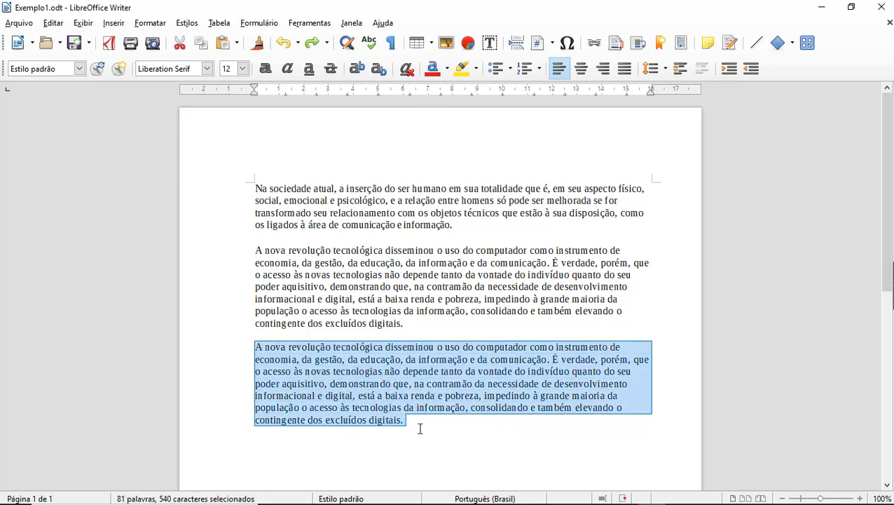
{"action": "key", "text": "Delete"}
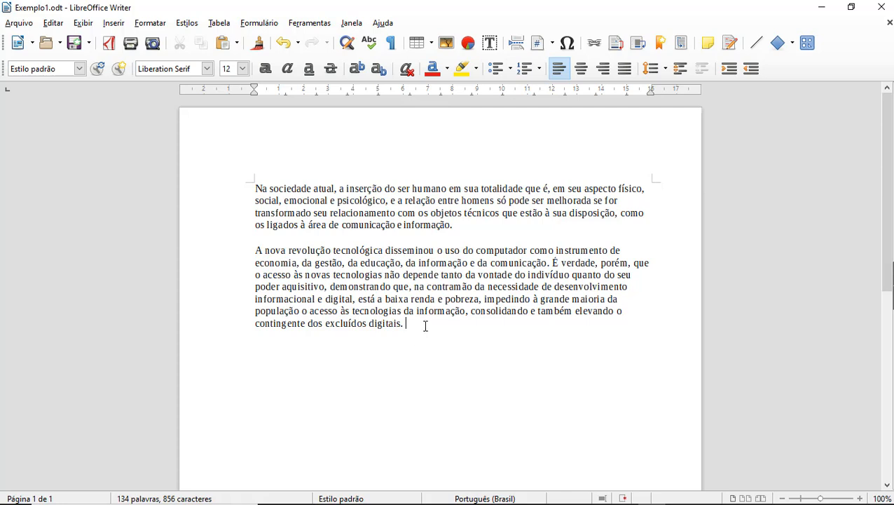
{"action": "left_click", "coordinate": [410, 341]}
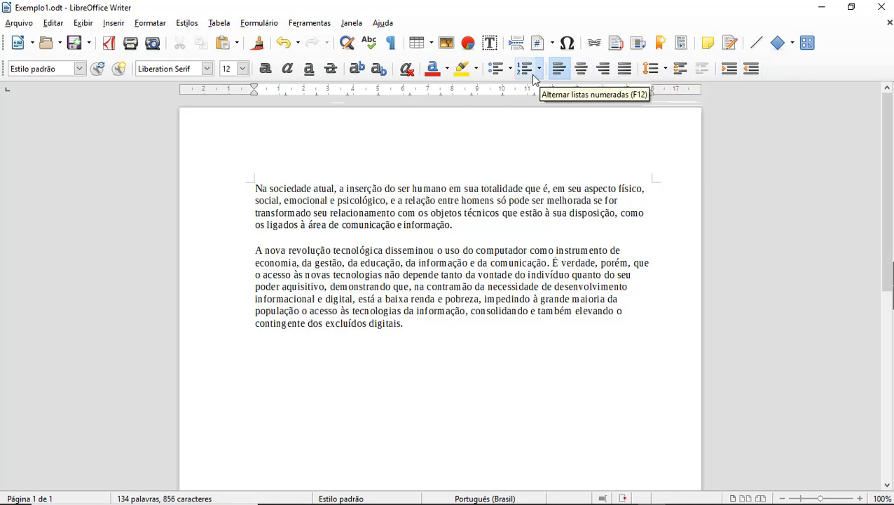
{"action": "left_click", "coordinate": [149, 25]}
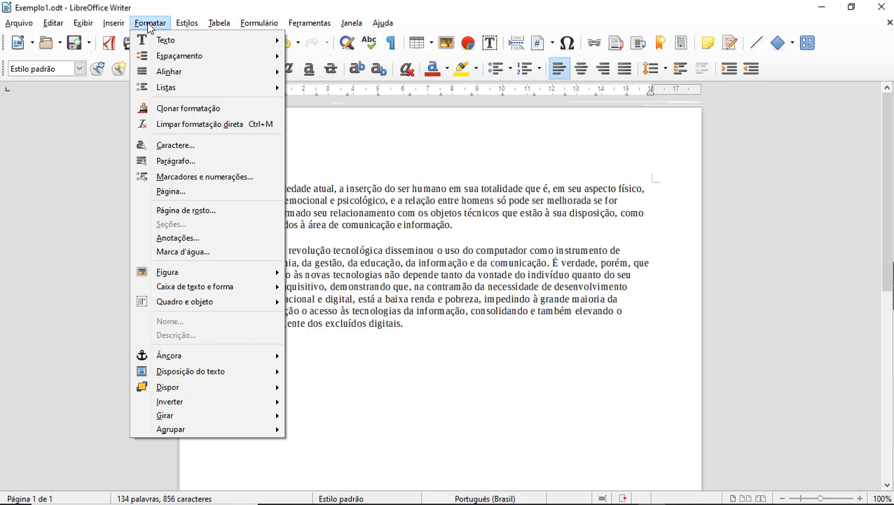
{"action": "left_click", "coordinate": [150, 26]}
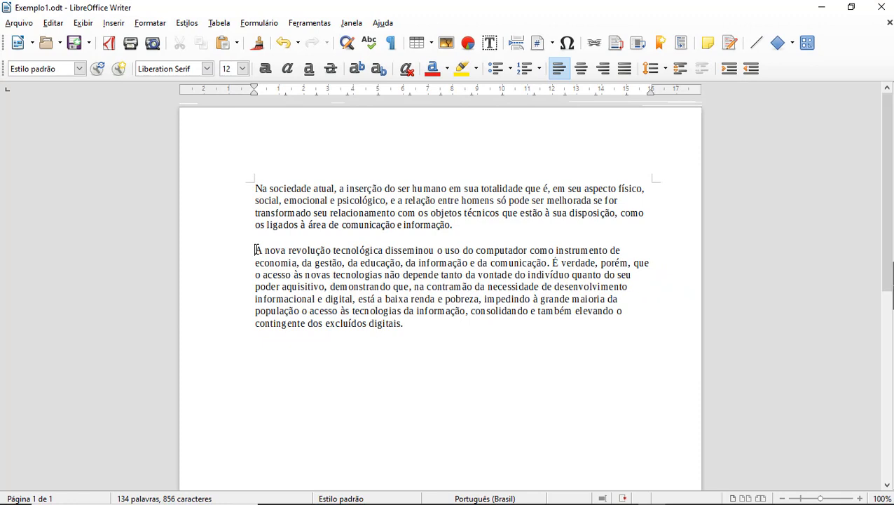
Step: Apply Times New Roman from the font list to the 'A nova revolução tecnológica' paragraph
{"action": "left_click_drag", "start_coordinate": [256, 249], "coordinate": [415, 323]}
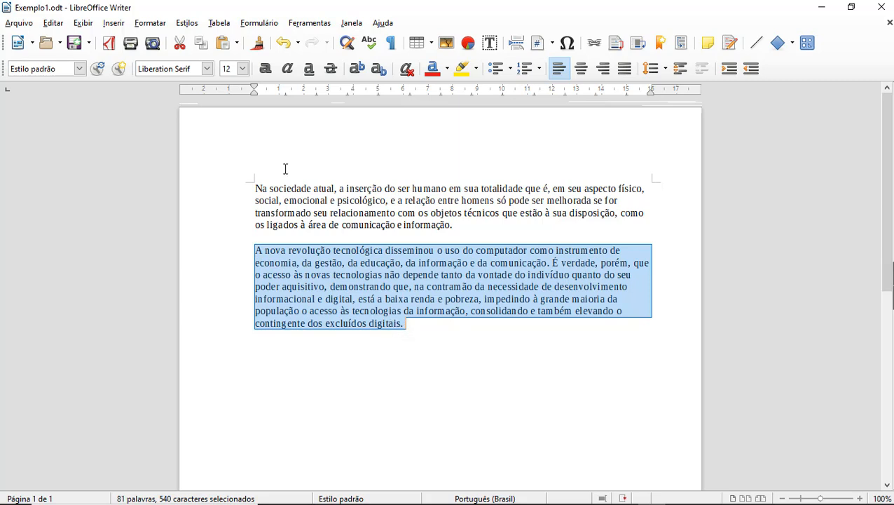
{"action": "left_click", "coordinate": [208, 69]}
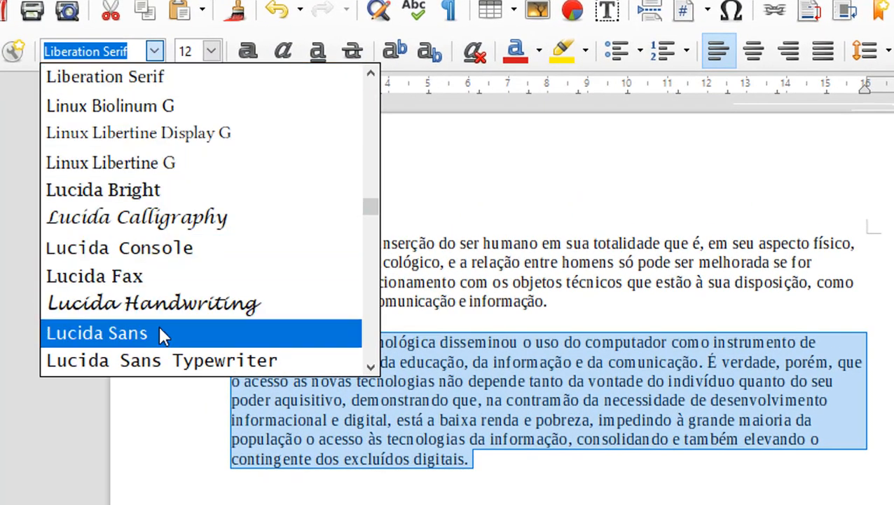
{"action": "scroll", "coordinate": [160, 334], "scroll_direction": "down", "scroll_amount": 3}
{"action": "scroll", "coordinate": [159, 337], "scroll_direction": "down", "scroll_amount": 12}
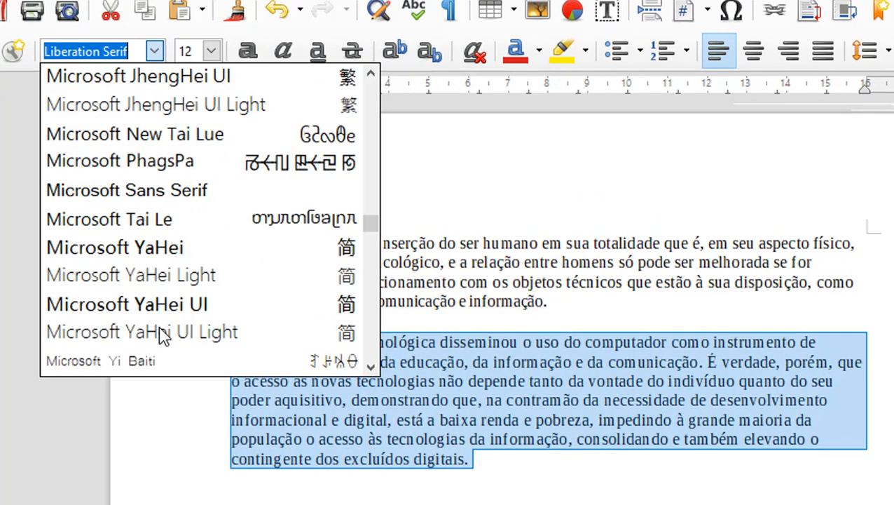
{"action": "scroll", "coordinate": [163, 336], "scroll_direction": "down", "scroll_amount": 3}
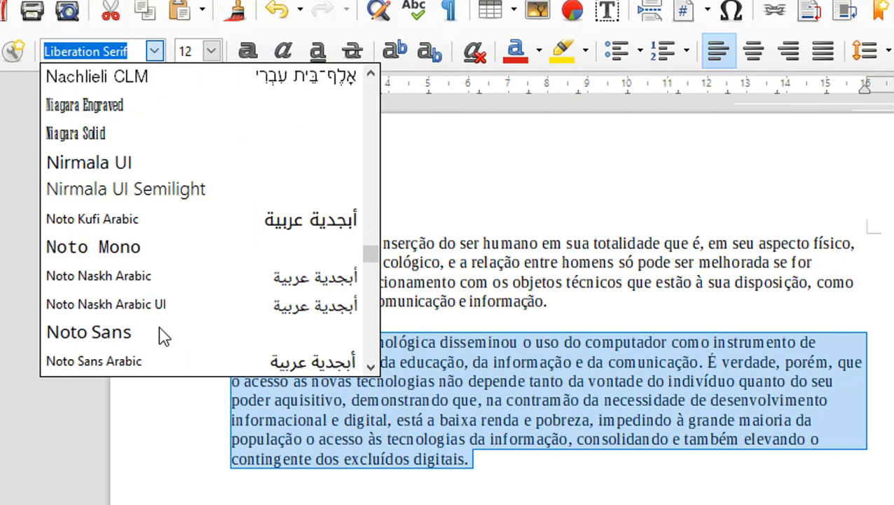
{"action": "scroll", "coordinate": [163, 336], "scroll_direction": "down", "scroll_amount": 4}
{"action": "scroll", "coordinate": [160, 337], "scroll_direction": "down", "scroll_amount": 5}
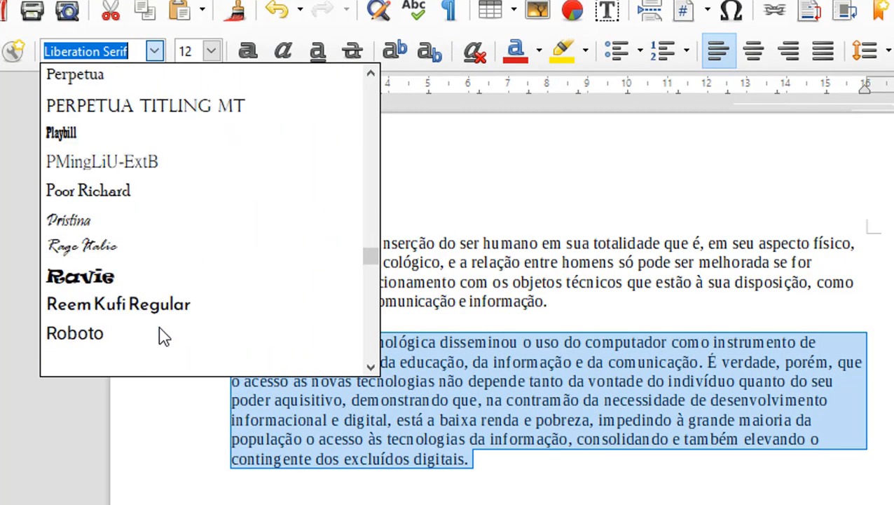
{"action": "scroll", "coordinate": [160, 335], "scroll_direction": "down", "scroll_amount": 9}
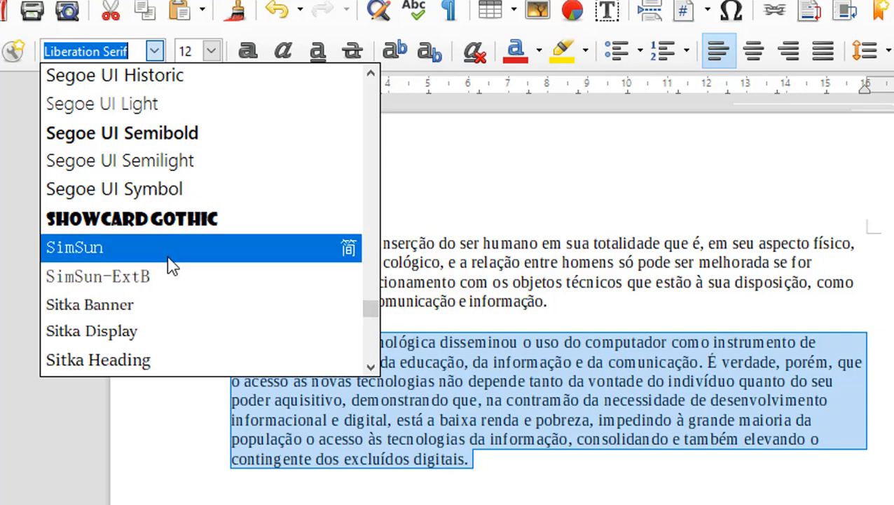
{"action": "scroll", "coordinate": [217, 275], "scroll_direction": "down", "scroll_amount": 12}
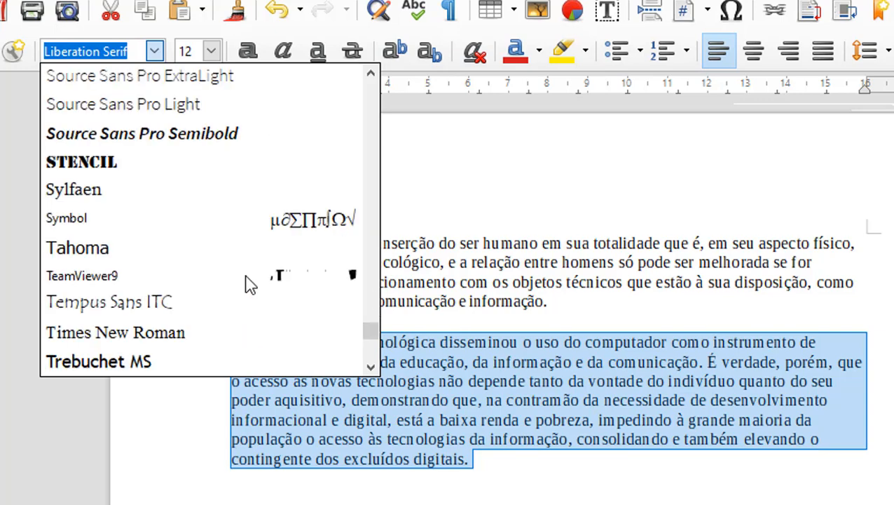
{"action": "scroll", "coordinate": [217, 291], "scroll_direction": "up", "scroll_amount": 3}
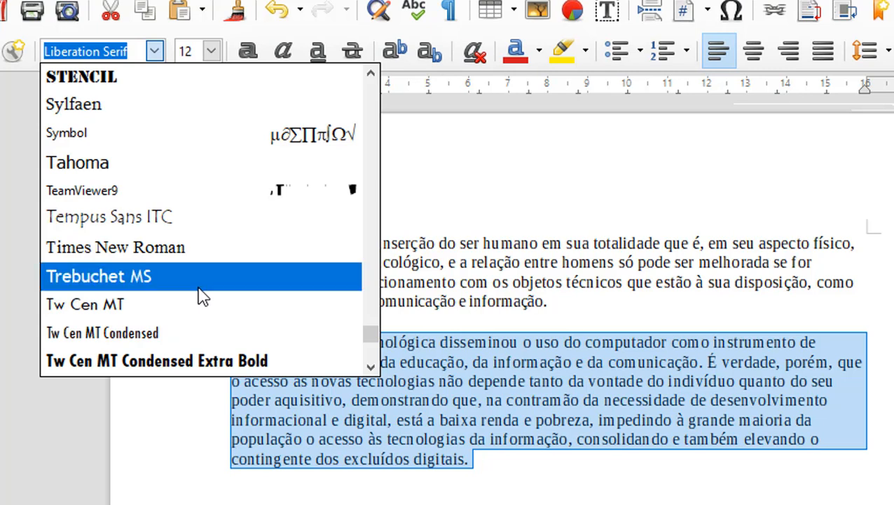
{"action": "left_click", "coordinate": [236, 246]}
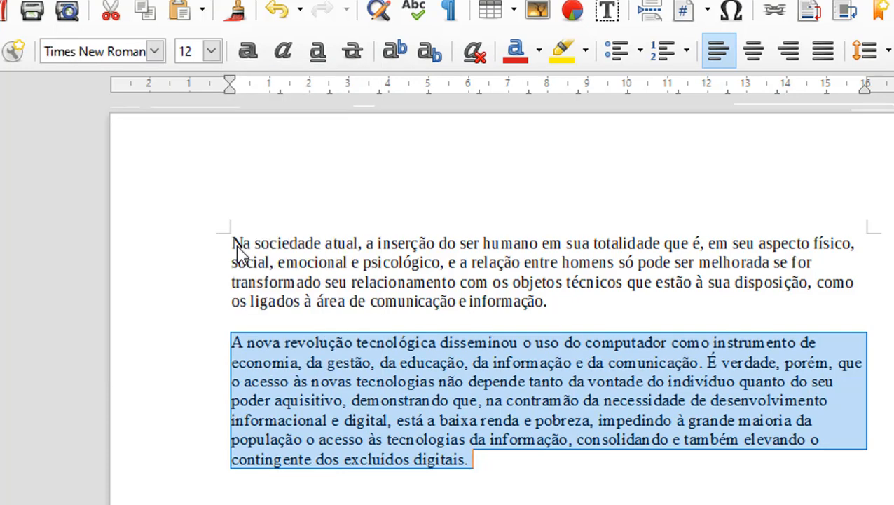
{"action": "left_click", "coordinate": [325, 419]}
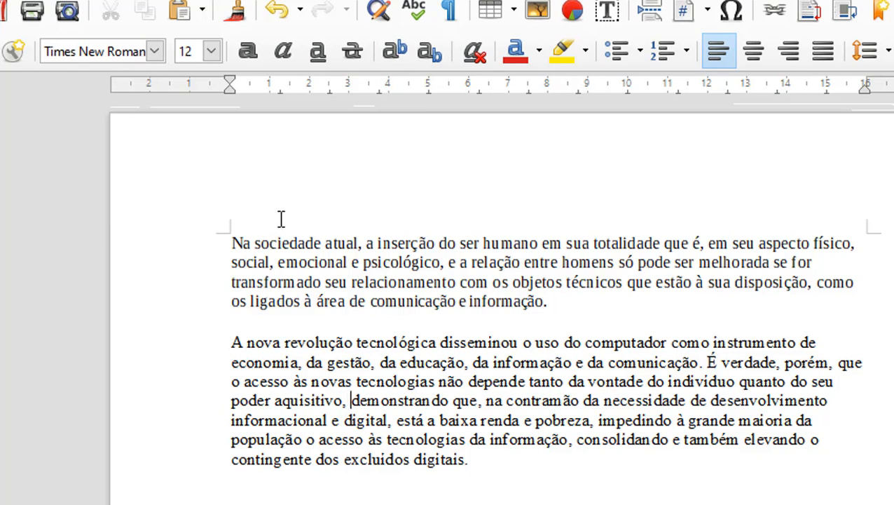
Step: Set the second paragraph to Arial, then change it to Book Antiqua
{"action": "left_click_drag", "start_coordinate": [237, 341], "coordinate": [485, 462]}
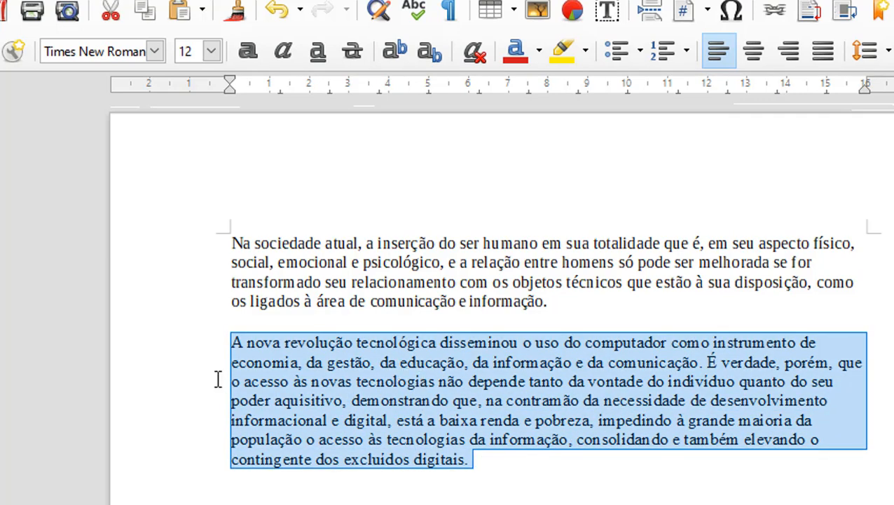
{"action": "left_click", "coordinate": [154, 51]}
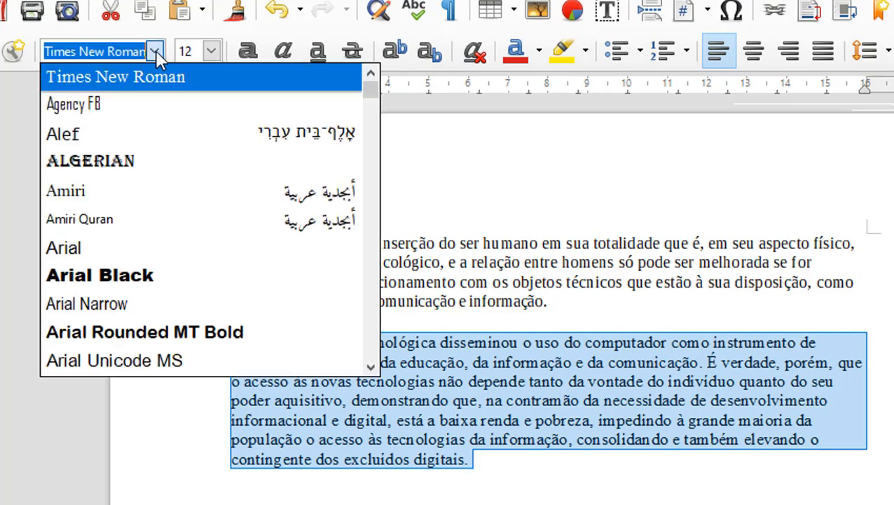
{"action": "left_click", "coordinate": [213, 255]}
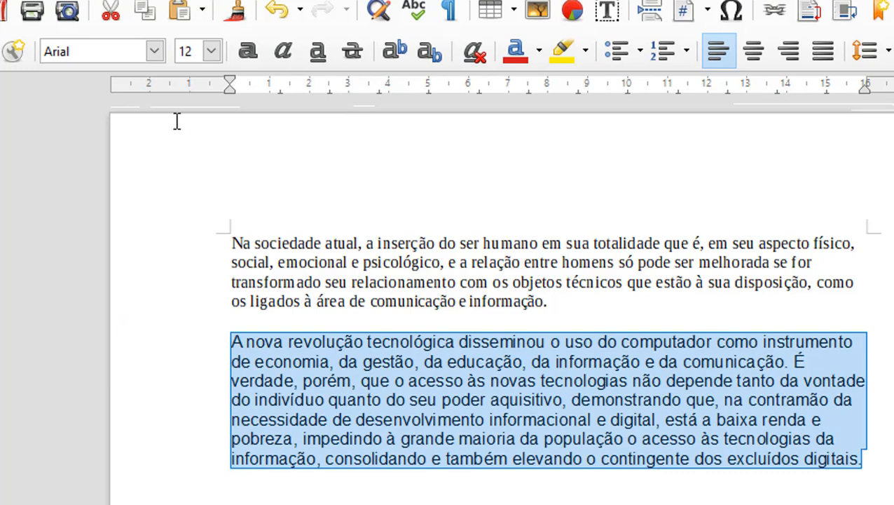
{"action": "left_click", "coordinate": [155, 52]}
{"action": "scroll", "coordinate": [168, 253], "scroll_direction": "down", "scroll_amount": 8}
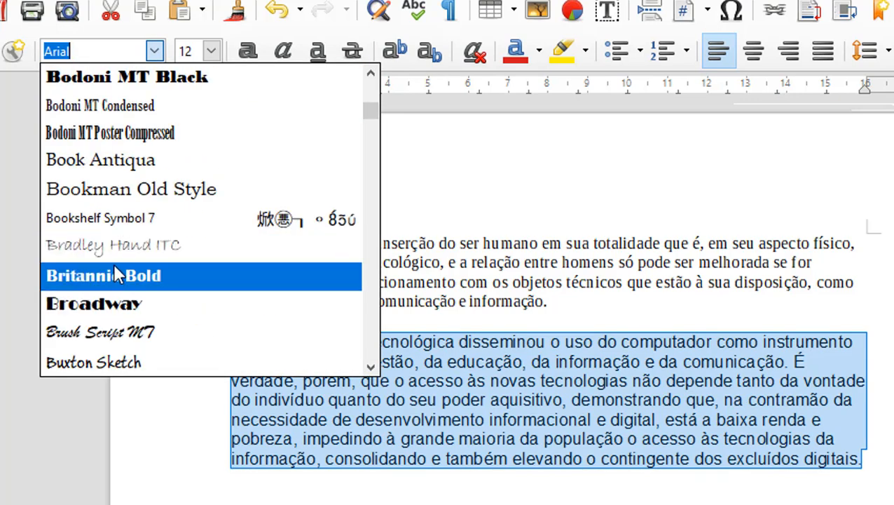
{"action": "left_click", "coordinate": [173, 163]}
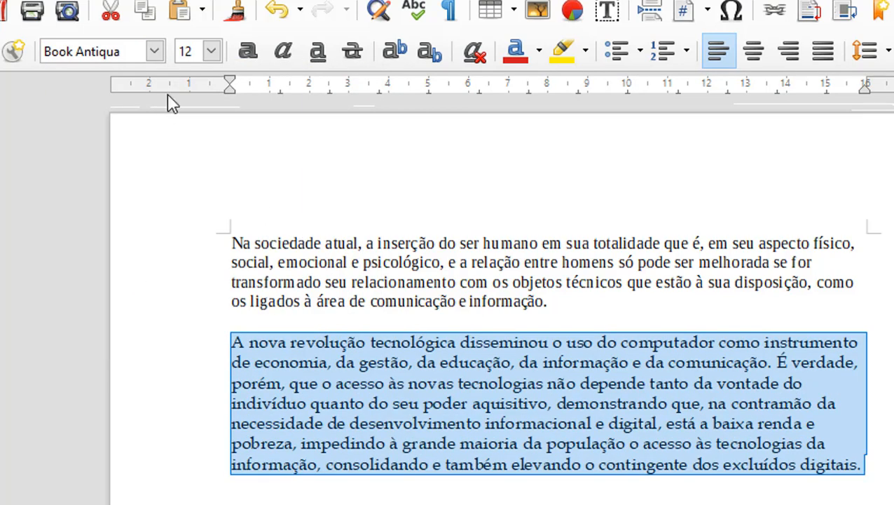
{"action": "left_click", "coordinate": [155, 55]}
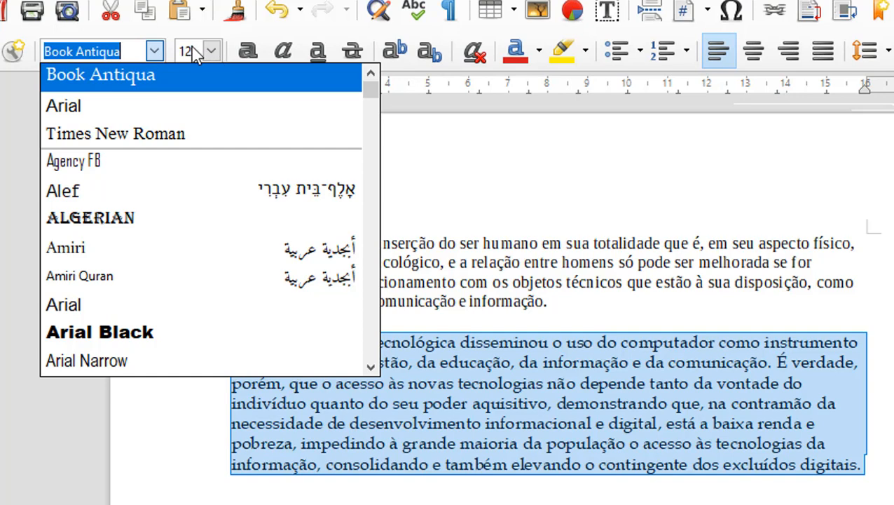
{"action": "left_click", "coordinate": [212, 54]}
{"action": "left_click", "coordinate": [212, 55]}
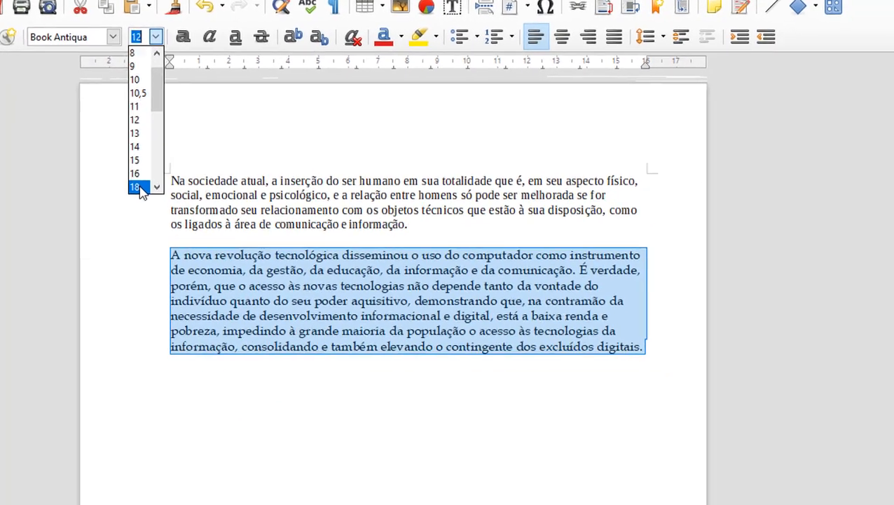
{"action": "left_click", "coordinate": [184, 251]}
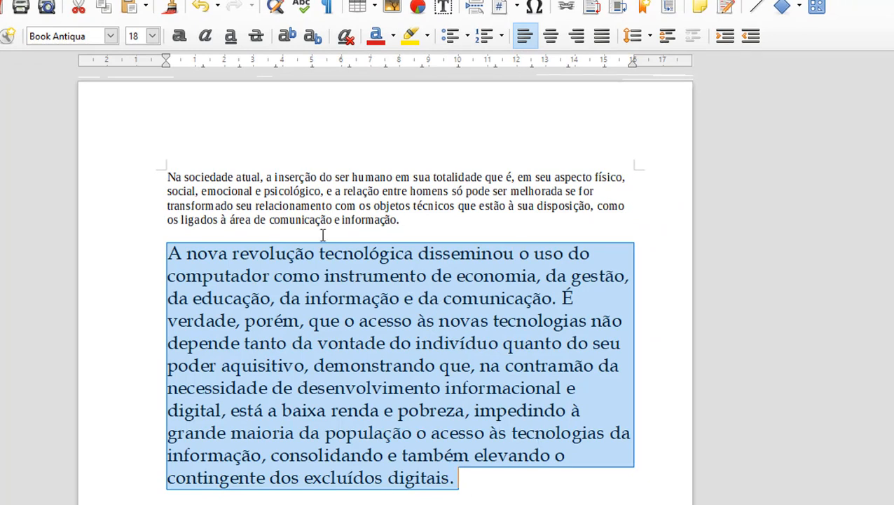
{"action": "left_click", "coordinate": [152, 35]}
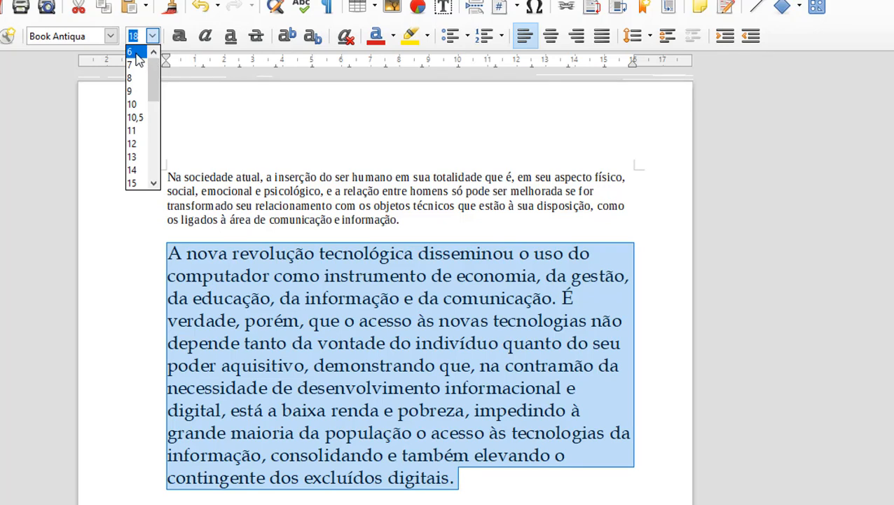
{"action": "left_click", "coordinate": [129, 52]}
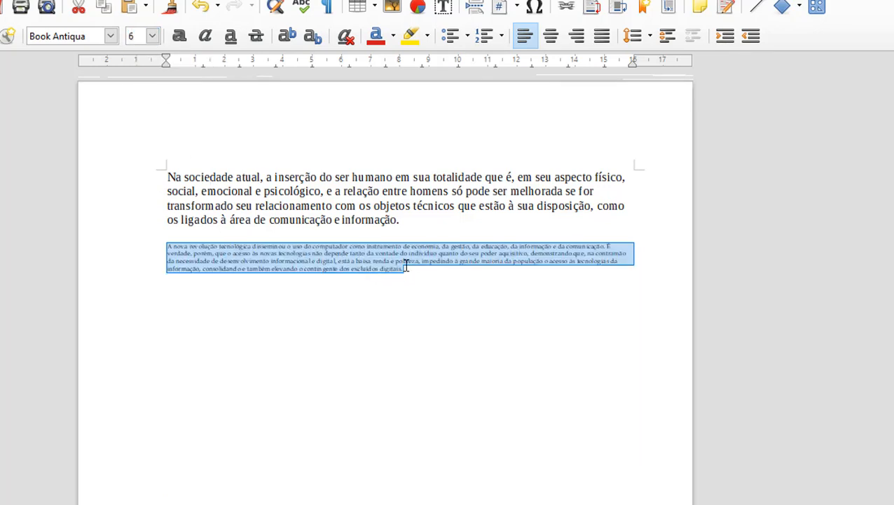
{"action": "left_click", "coordinate": [153, 36]}
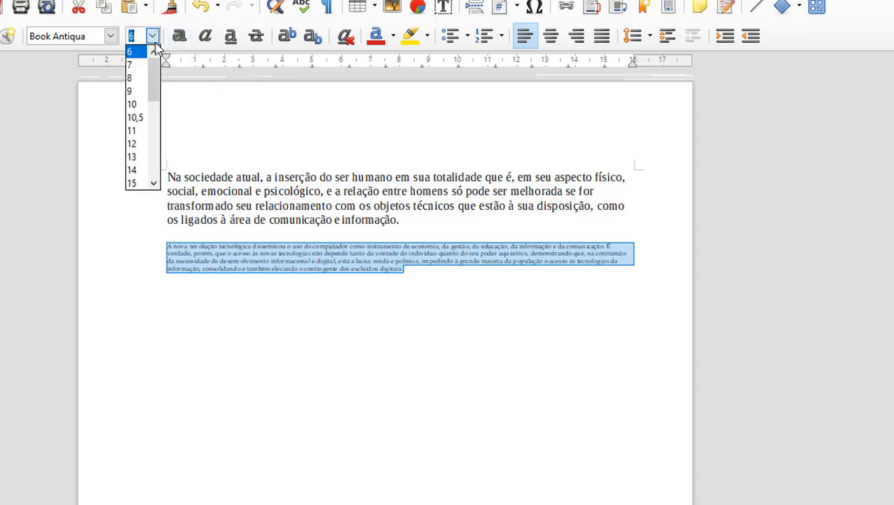
{"action": "left_click", "coordinate": [144, 143]}
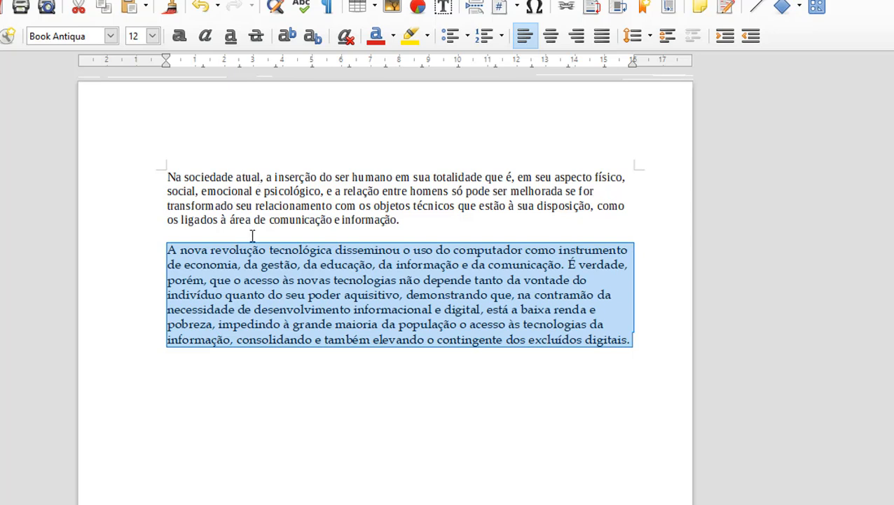
{"action": "left_click", "coordinate": [180, 37]}
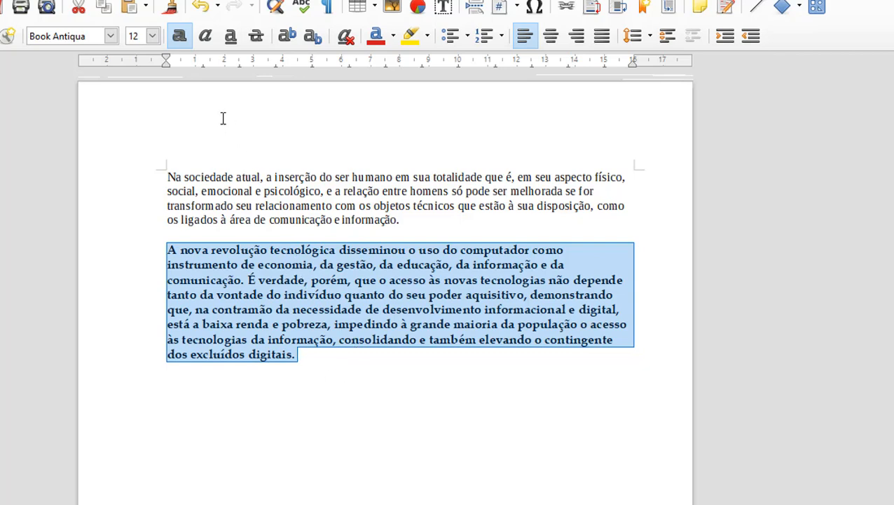
{"action": "left_click", "coordinate": [206, 39]}
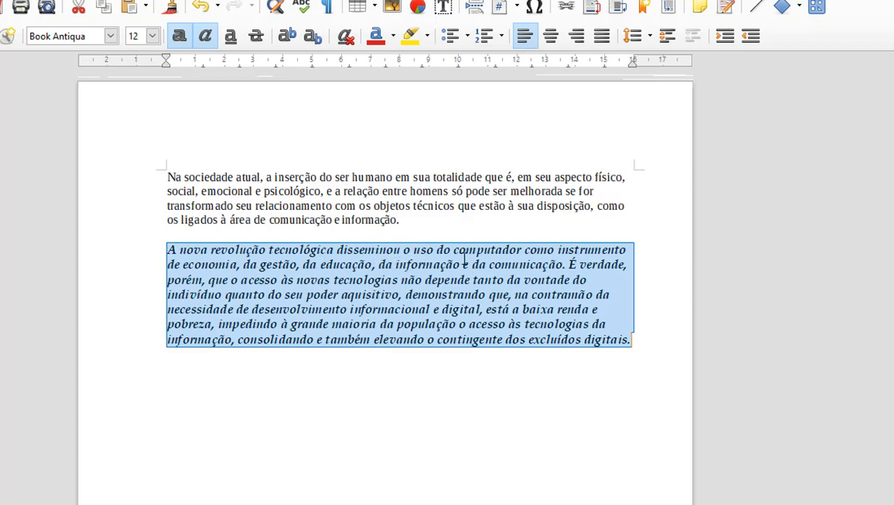
{"action": "left_click", "coordinate": [230, 39]}
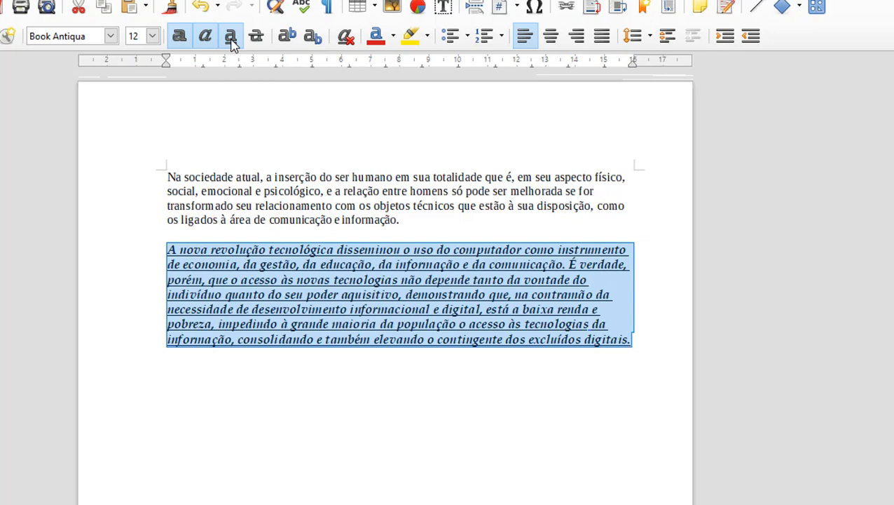
{"action": "left_click", "coordinate": [179, 39]}
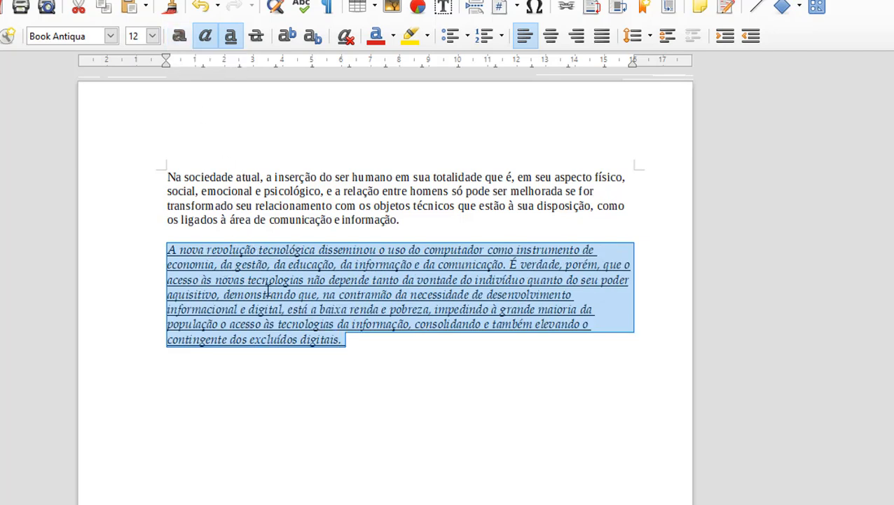
{"action": "left_click", "coordinate": [231, 39]}
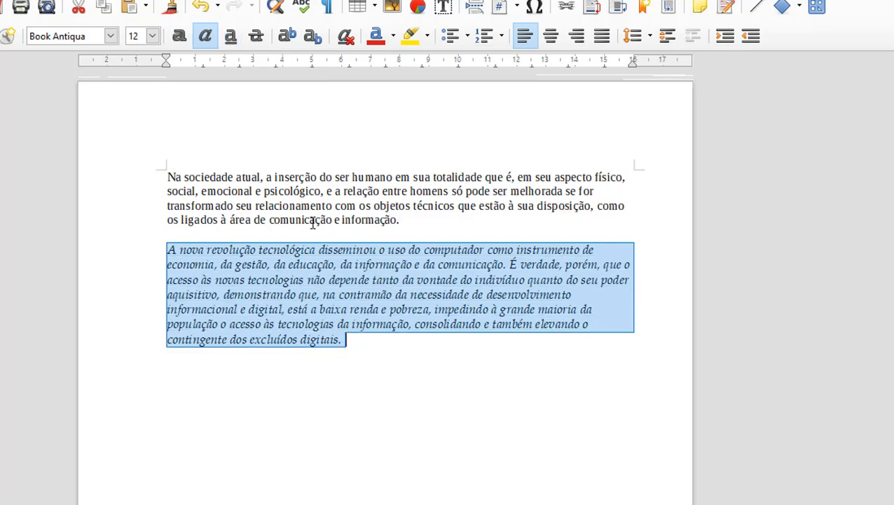
{"action": "left_click", "coordinate": [206, 37]}
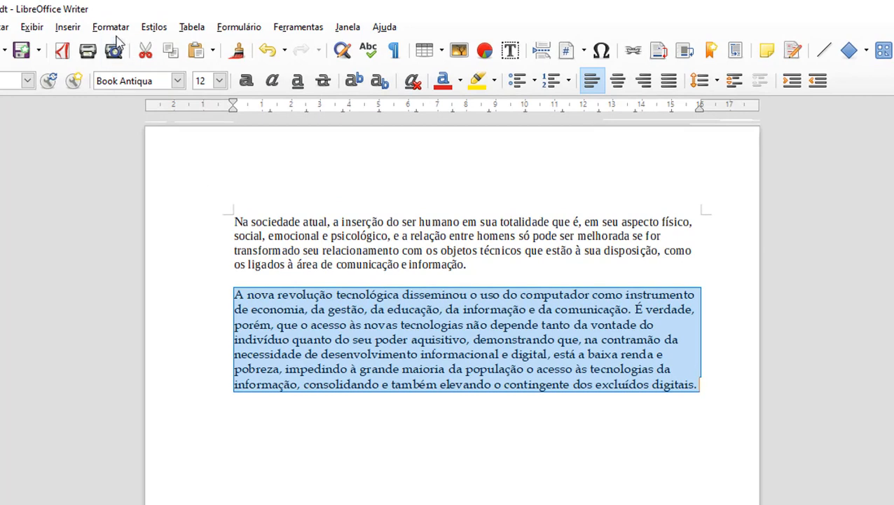
{"action": "left_click", "coordinate": [111, 28]}
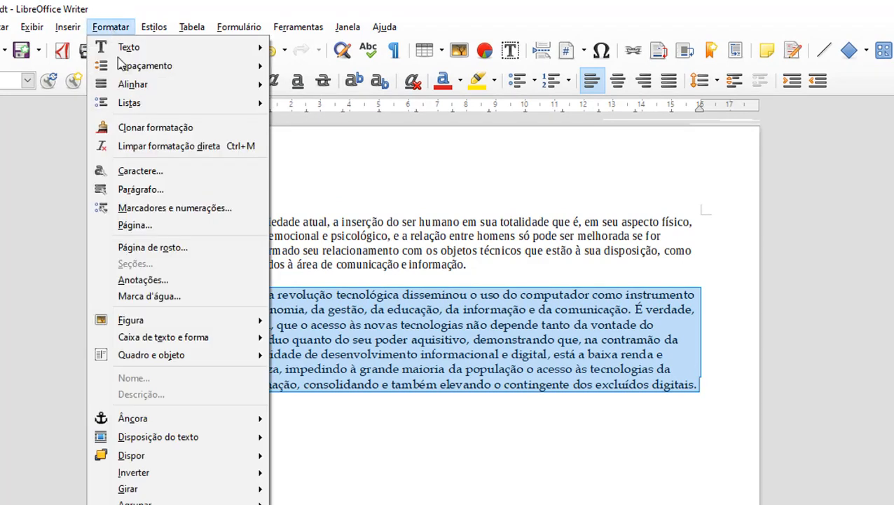
{"action": "left_click", "coordinate": [143, 171]}
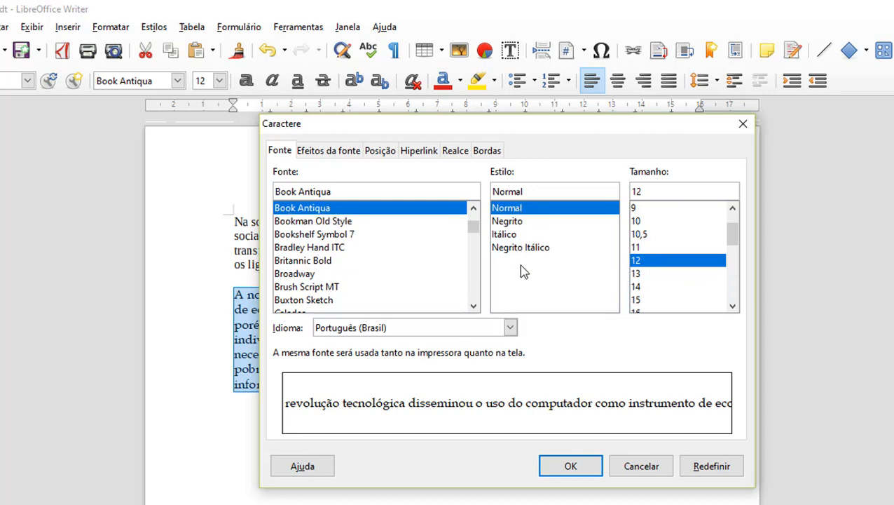
{"action": "left_click", "coordinate": [530, 221]}
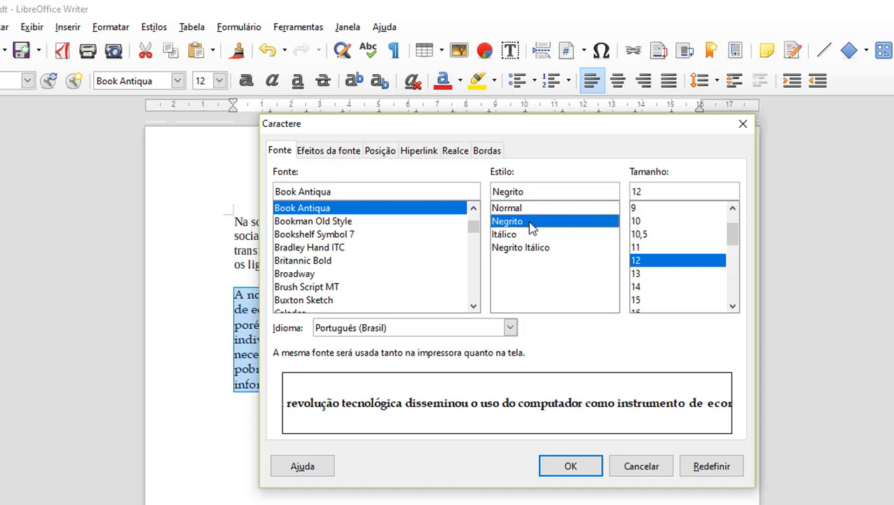
{"action": "left_click", "coordinate": [514, 236]}
{"action": "left_click", "coordinate": [538, 251]}
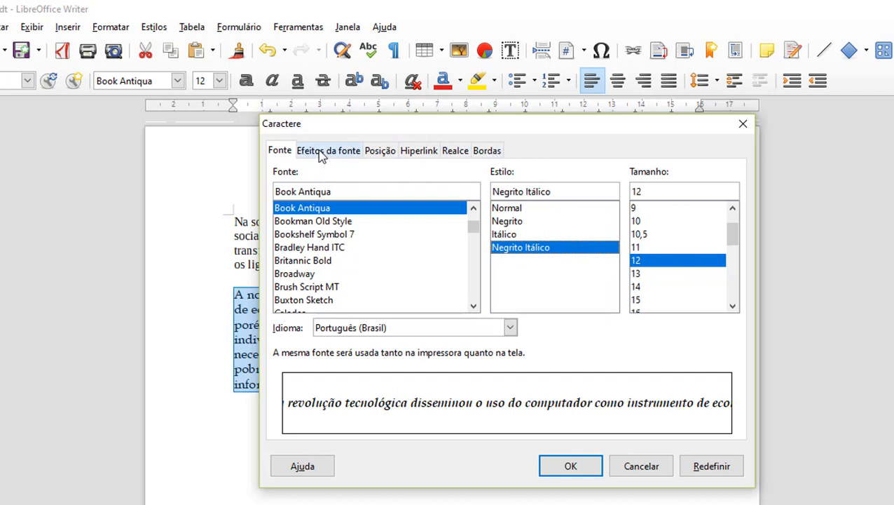
{"action": "key", "text": "Escape"}
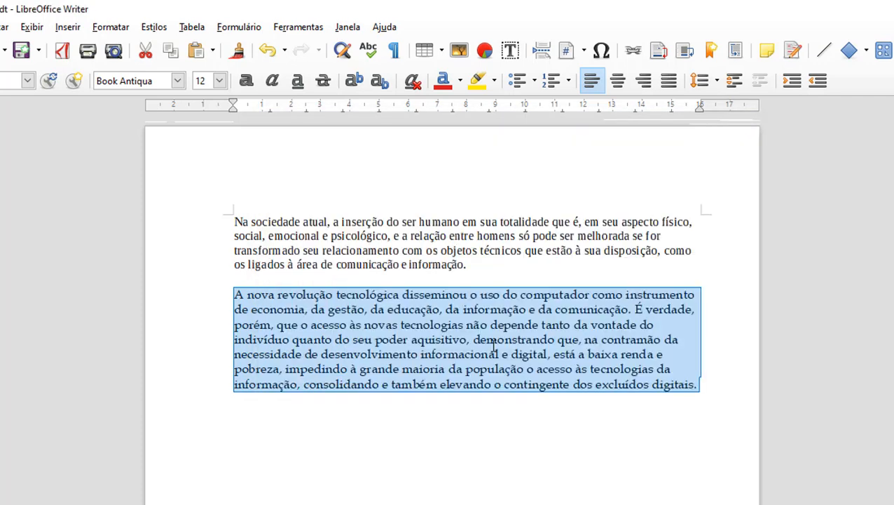
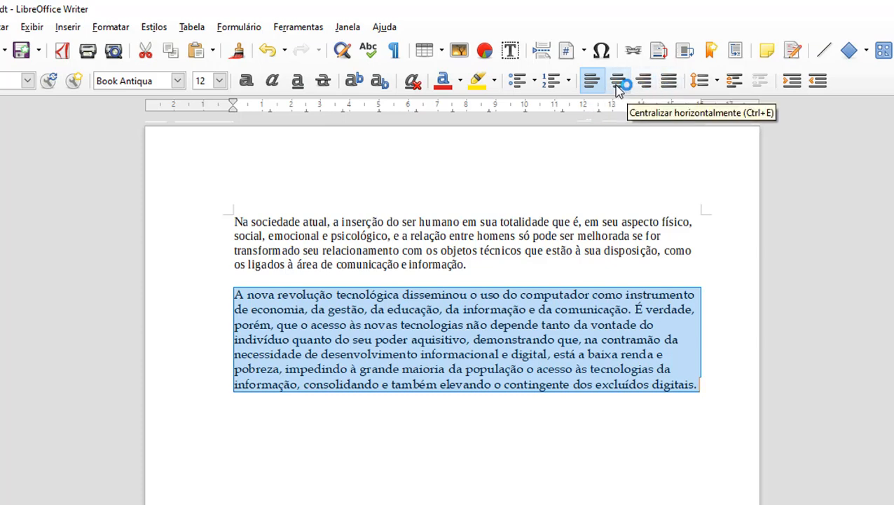
Step: Centre-align the second paragraph and insert a blank, centred line above the first paragraph
{"action": "left_click", "coordinate": [618, 81]}
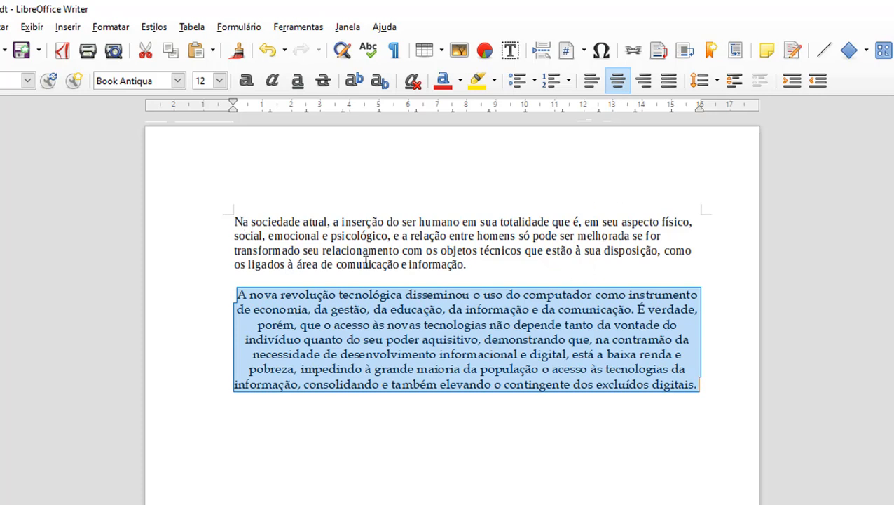
{"action": "left_click", "coordinate": [235, 221]}
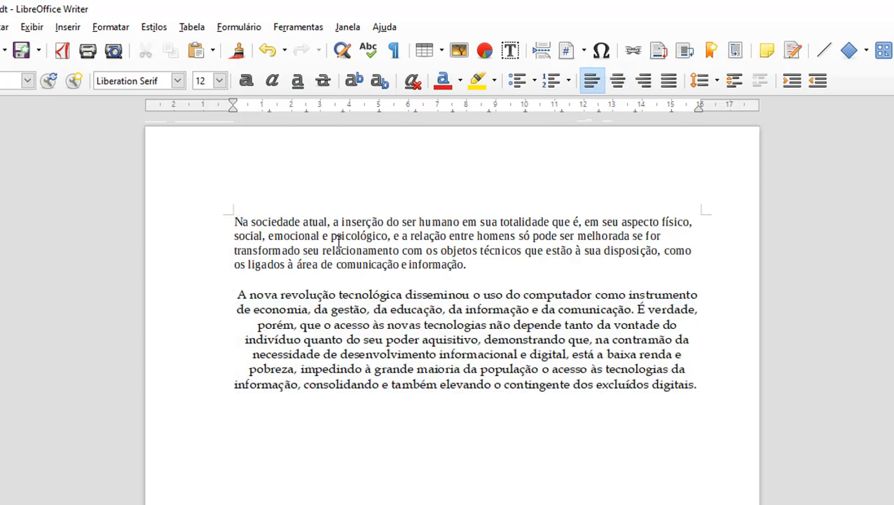
{"action": "key", "text": "Return"}
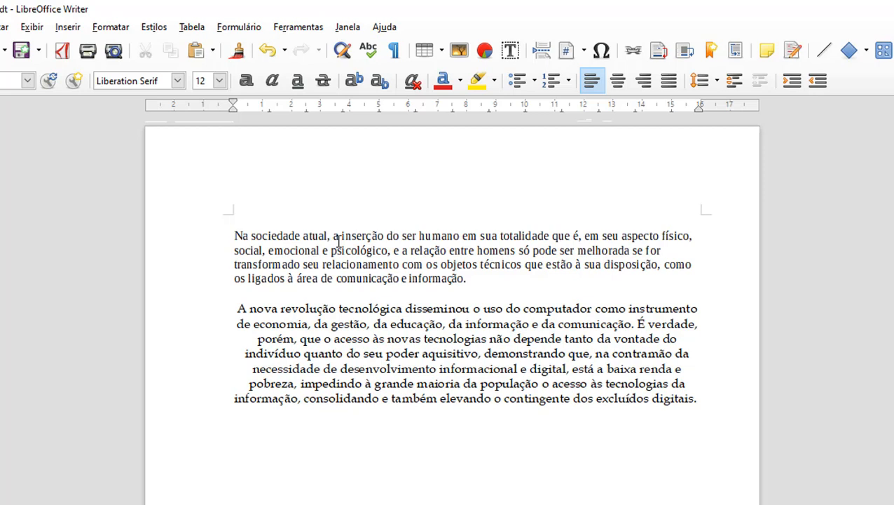
{"action": "left_click", "coordinate": [615, 83]}
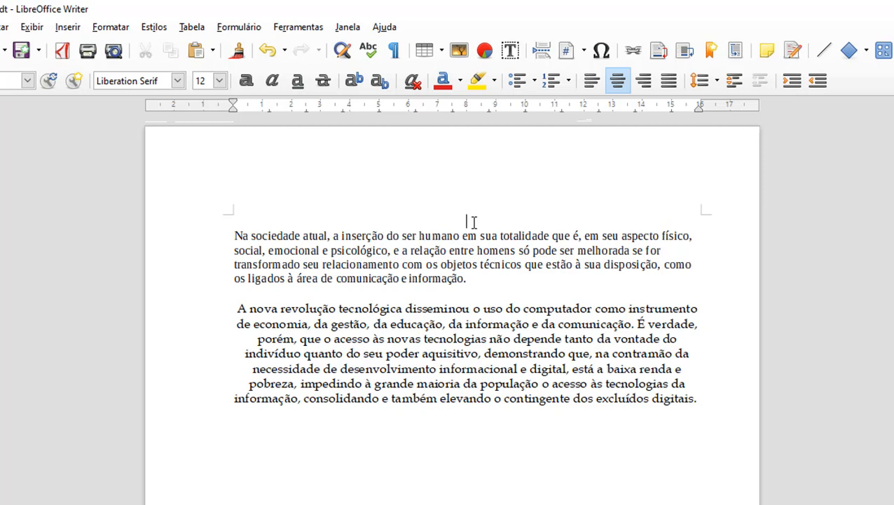
Step: Type 'Título' on the blank title line and make the second paragraph justified
{"action": "type", "text": "Título"}
{"action": "key", "text": "BackSpace"}
{"action": "left_click_drag", "start_coordinate": [236, 309], "coordinate": [709, 415]}
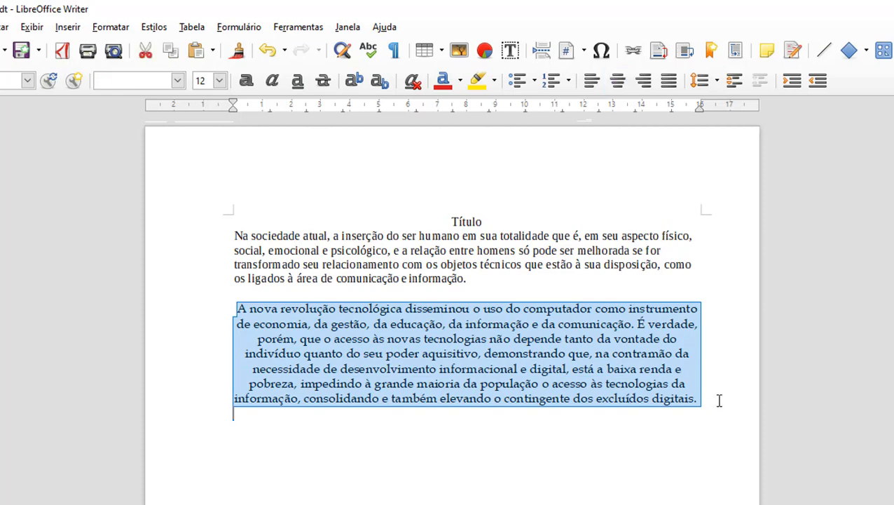
{"action": "left_click", "coordinate": [645, 82]}
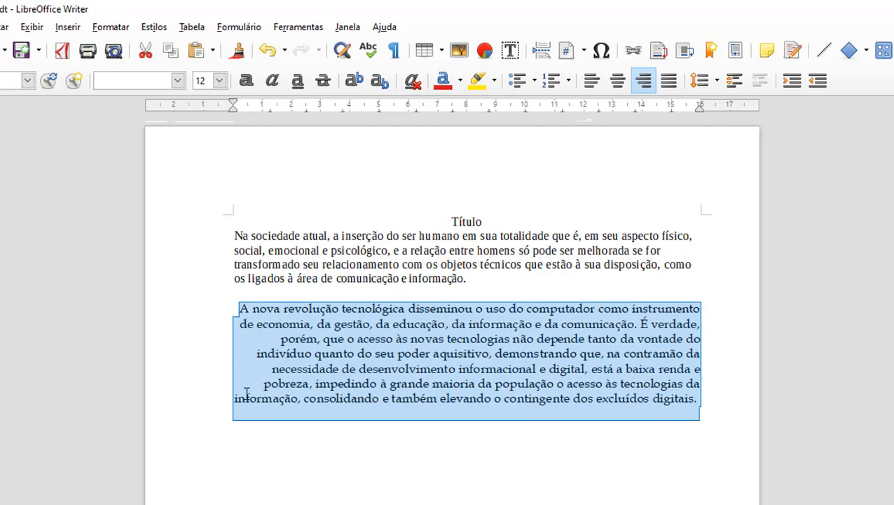
{"action": "left_click", "coordinate": [669, 82]}
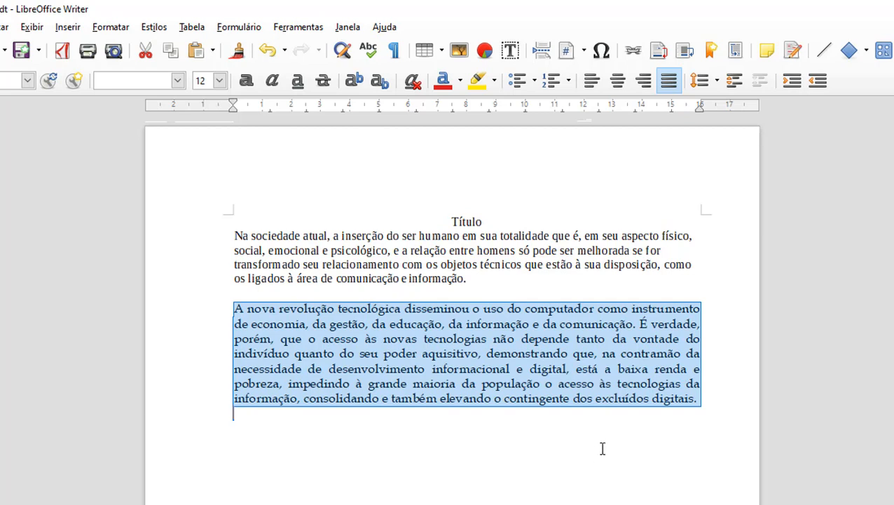
{"action": "left_click", "coordinate": [610, 361]}
{"action": "left_click", "coordinate": [485, 447]}
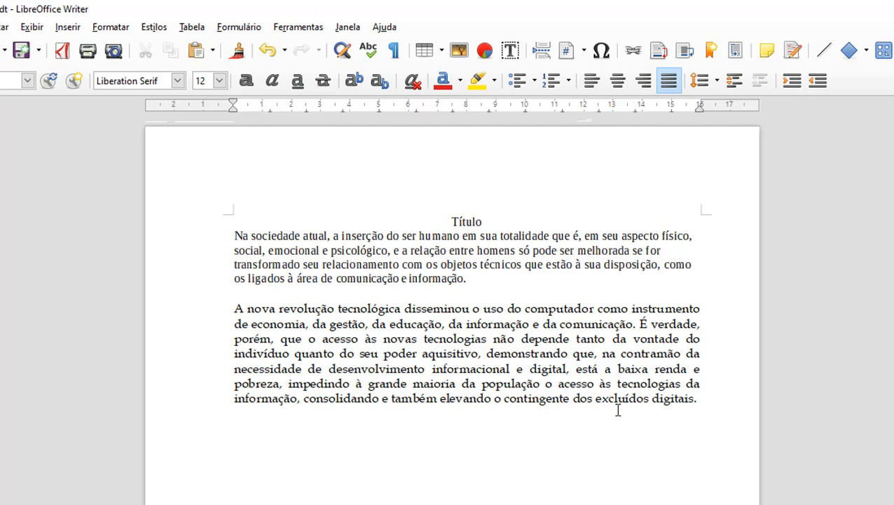
{"action": "left_click", "coordinate": [651, 427]}
Step: Type the heading 'Lista de Compras' with Arroz, Feijão and Açúcar on separate lines below
{"action": "type", "text": "Li"}
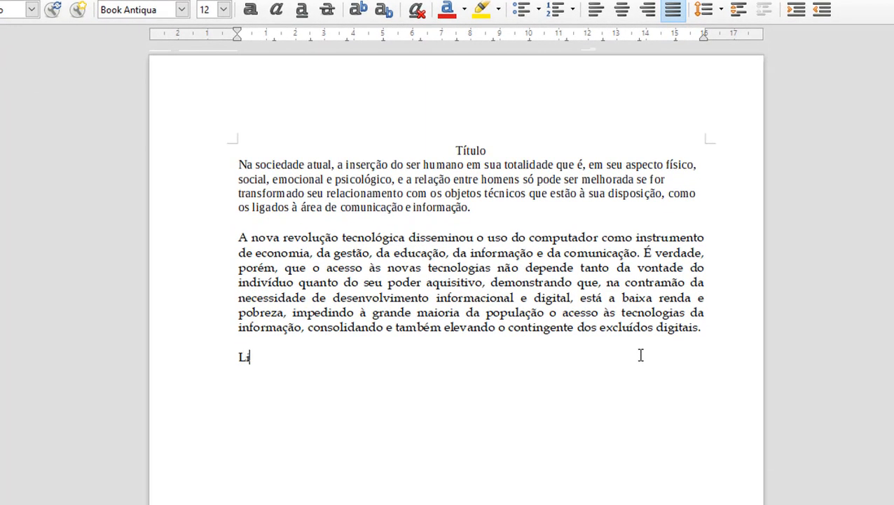
{"action": "type", "text": "sta de Compras"}
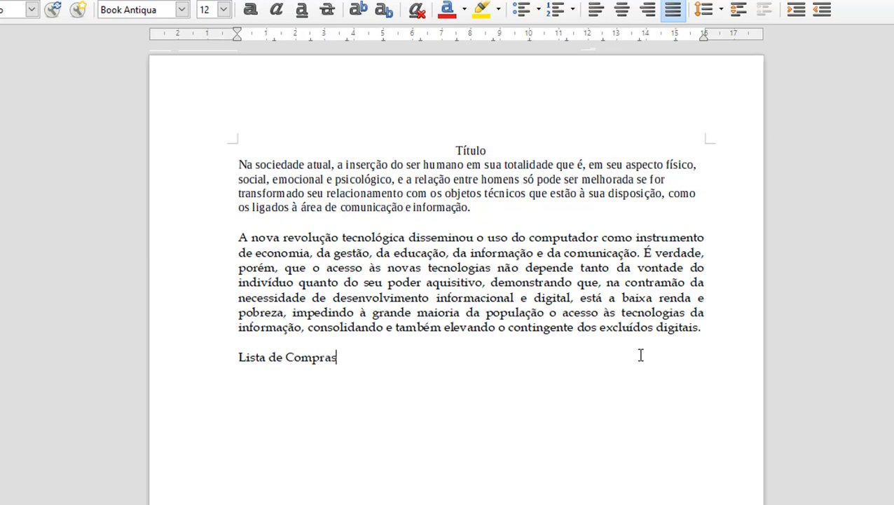
{"action": "key", "text": "Return"}
{"action": "type", "text": "Arooz"}
{"action": "key", "text": "BackSpace"}
{"action": "key", "text": "BackSpace"}
{"action": "key", "text": "BackSpace"}
{"action": "type", "text": "roz"}
{"action": "key", "text": "Return"}
{"action": "type", "text": "Feijla"}
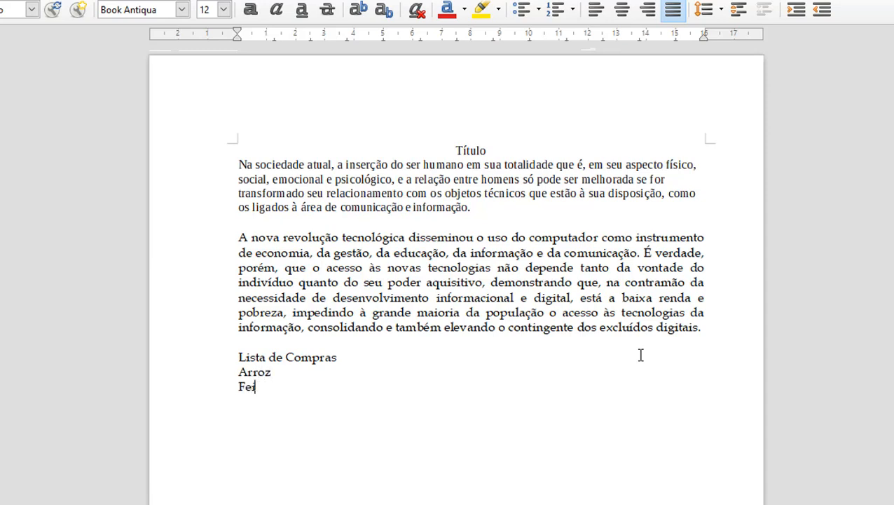
{"action": "key", "text": "BackSpace"}
{"action": "key", "text": "BackSpace"}
{"action": "type", "text": "ão "}
{"action": "type", "text": "A"}
{"action": "type", "text": "ç"}
{"action": "type", "text": "úcar"}
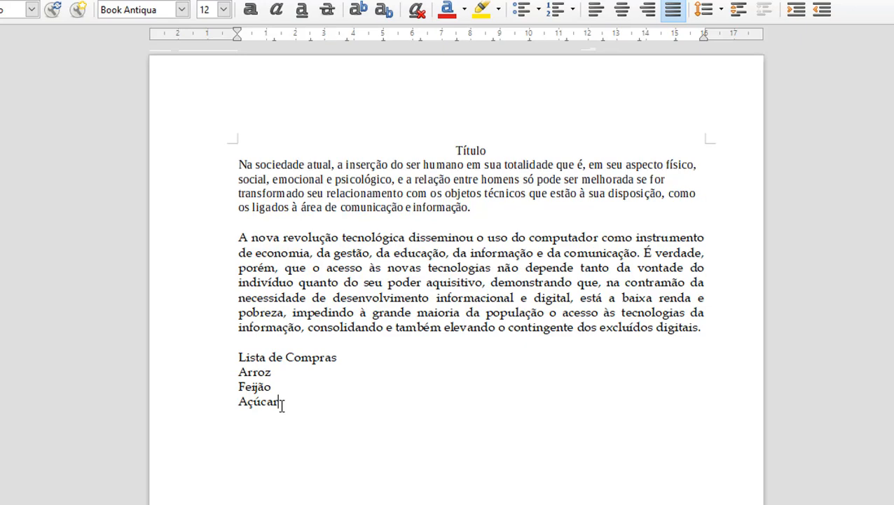
{"action": "left_click_drag", "start_coordinate": [281, 405], "coordinate": [239, 372]}
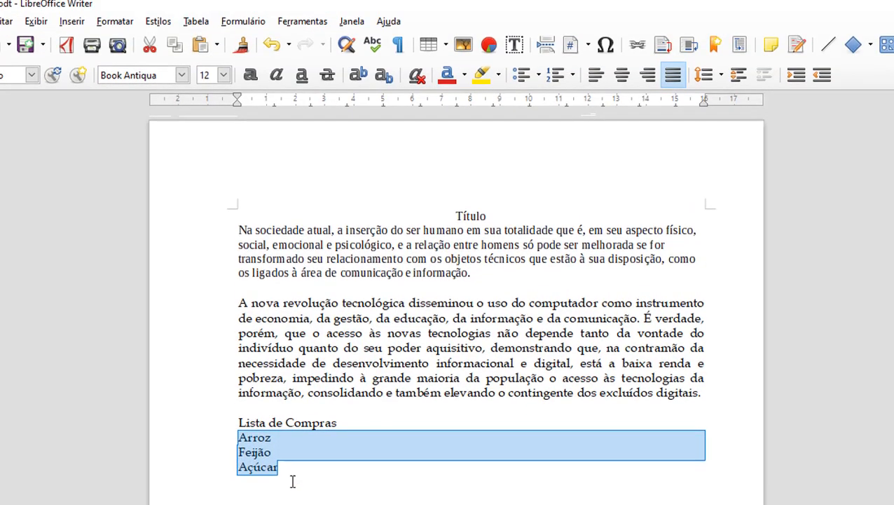
Step: Bullet the three items, trying x-mark and checkmark bullets, then number them 1. to 3
{"action": "left_click", "coordinate": [521, 82]}
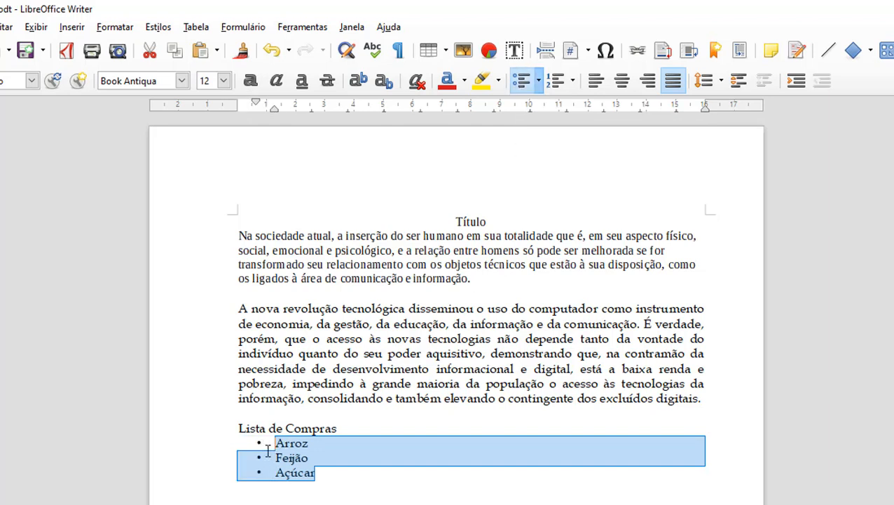
{"action": "left_click", "coordinate": [314, 444]}
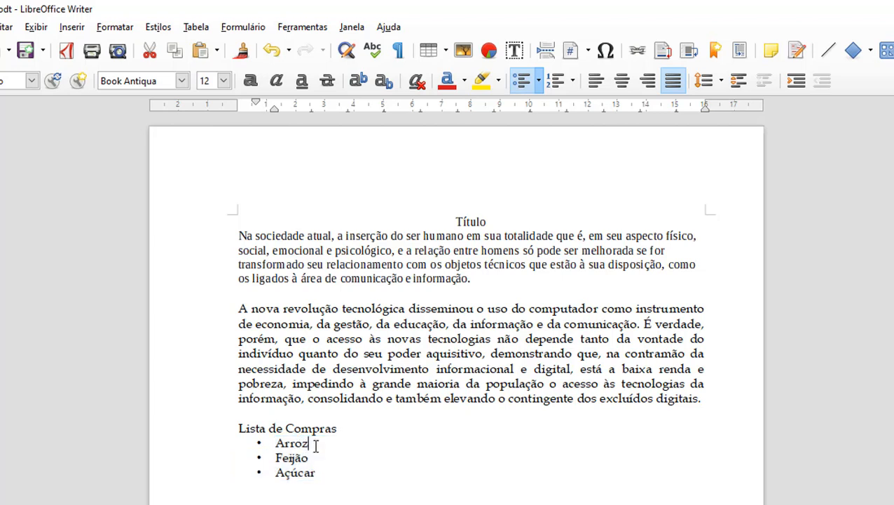
{"action": "left_click_drag", "start_coordinate": [316, 475], "coordinate": [266, 441]}
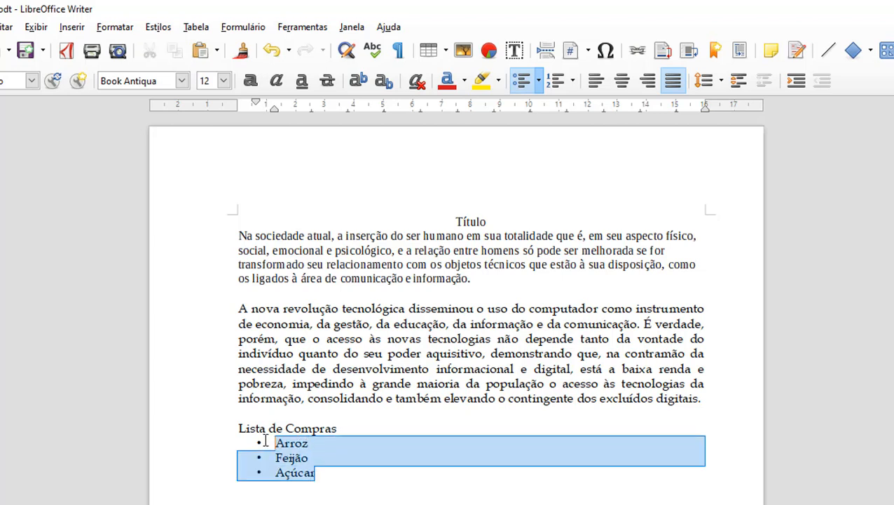
{"action": "left_click", "coordinate": [538, 83]}
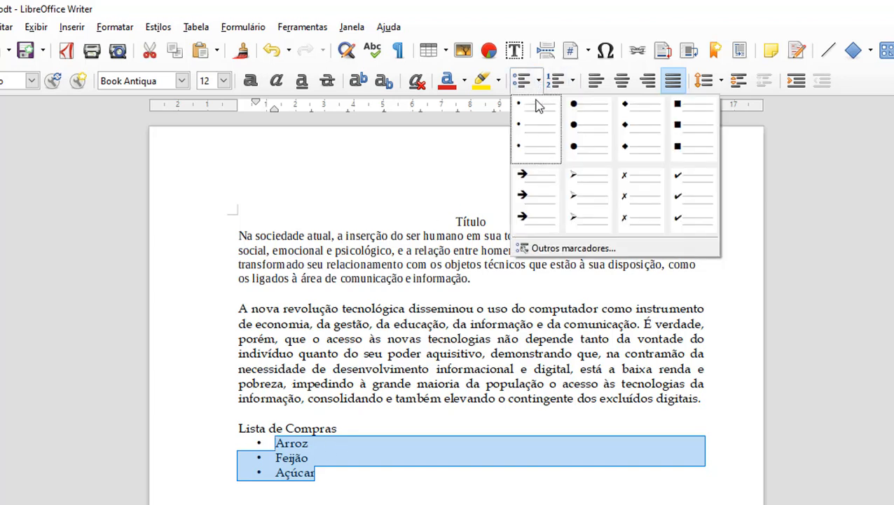
{"action": "left_click", "coordinate": [635, 207]}
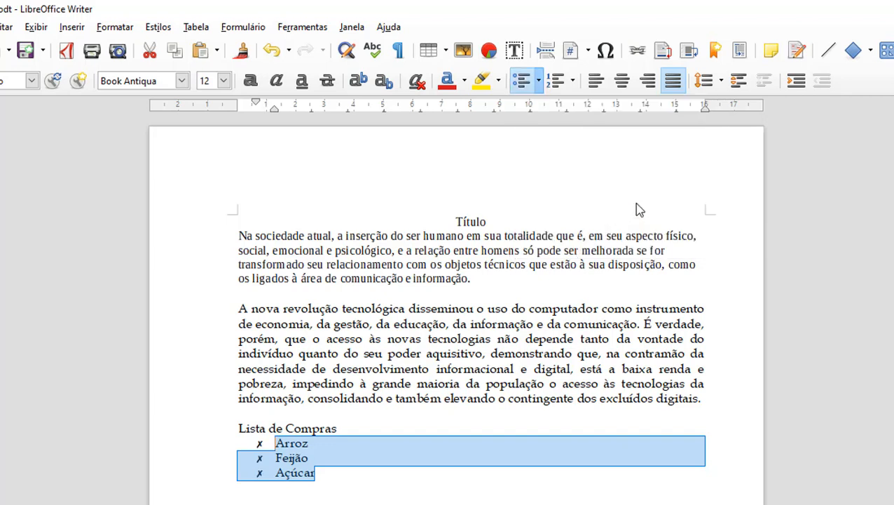
{"action": "left_click", "coordinate": [539, 81]}
{"action": "left_click", "coordinate": [690, 208]}
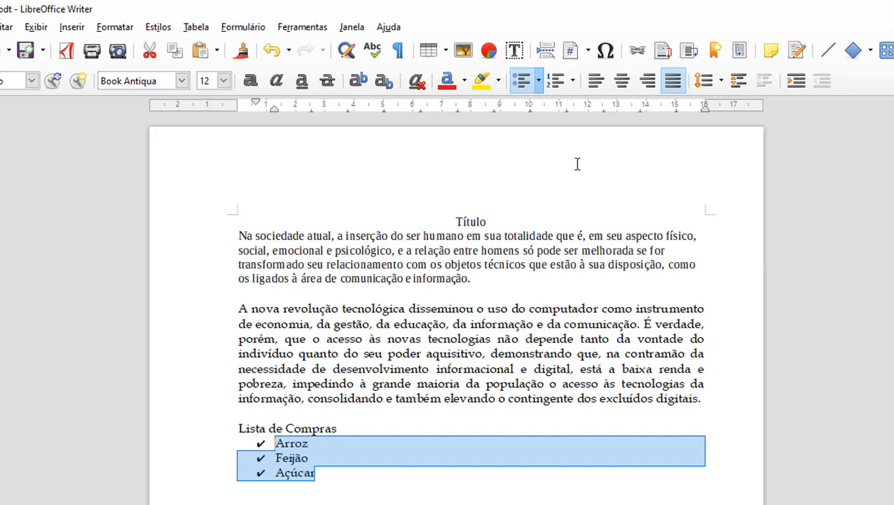
{"action": "left_click", "coordinate": [559, 86]}
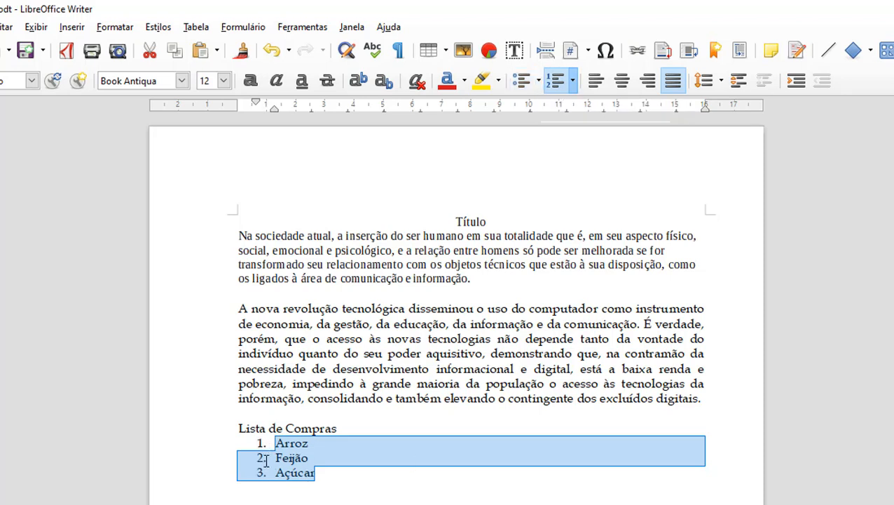
Step: Add a fourth list item 'Sal' after Açúcar
{"action": "left_click", "coordinate": [332, 477]}
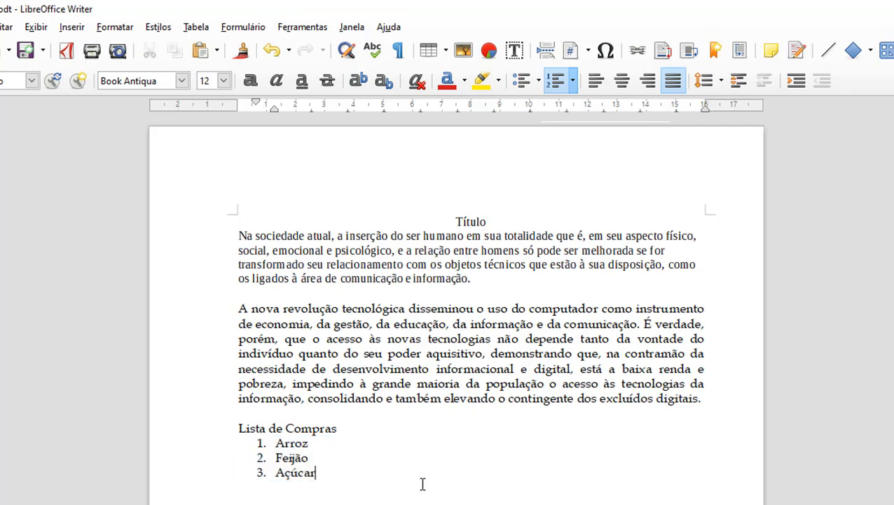
{"action": "key", "text": "Return"}
{"action": "type", "text": "Sal"}
{"action": "left_click_drag", "start_coordinate": [293, 488], "coordinate": [266, 445]}
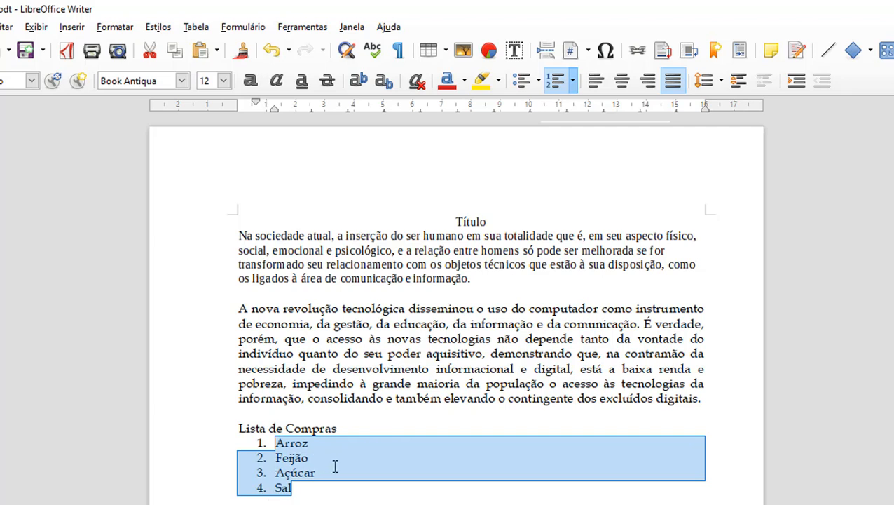
Step: Try 1), (1) and I. numbering, then letter the list A) to D)
{"action": "left_click", "coordinate": [574, 82]}
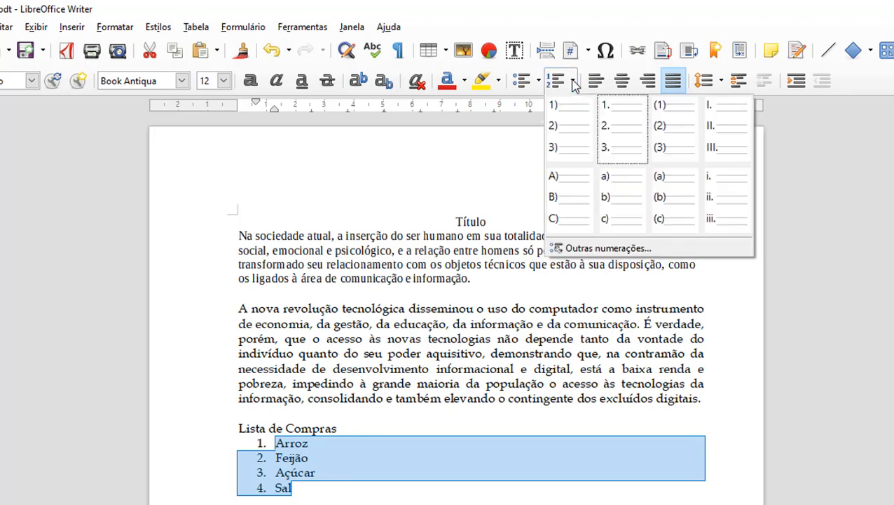
{"action": "left_click", "coordinate": [569, 136]}
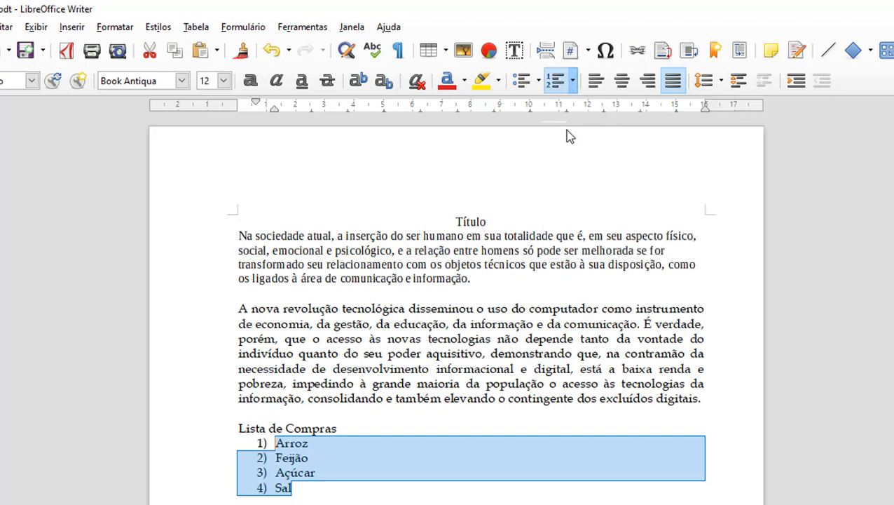
{"action": "left_click", "coordinate": [573, 81]}
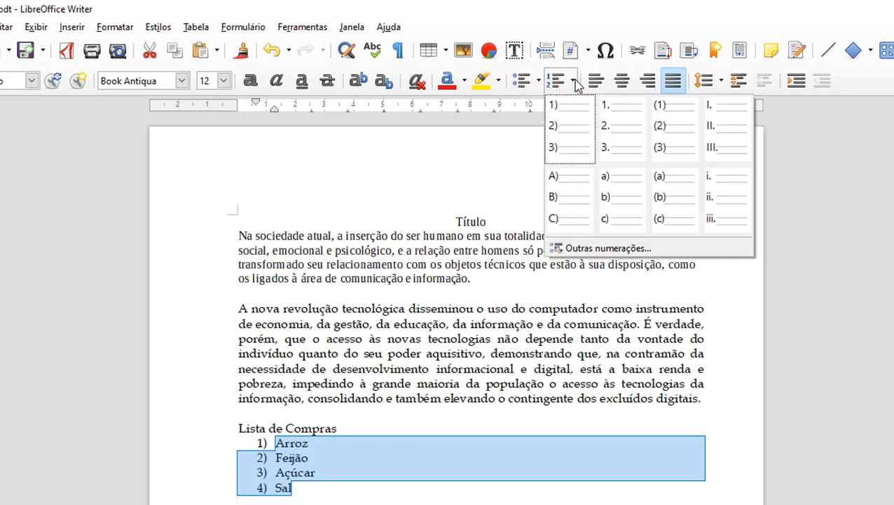
{"action": "left_click", "coordinate": [670, 133]}
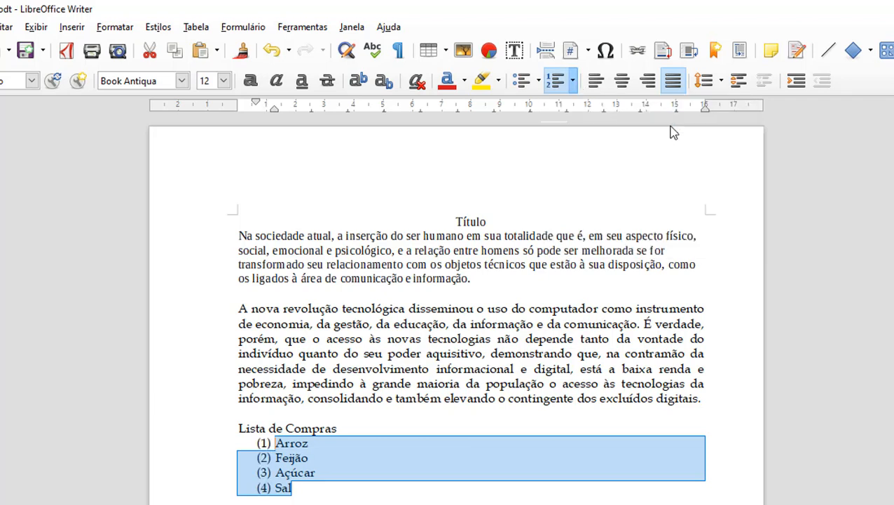
{"action": "left_click", "coordinate": [573, 81]}
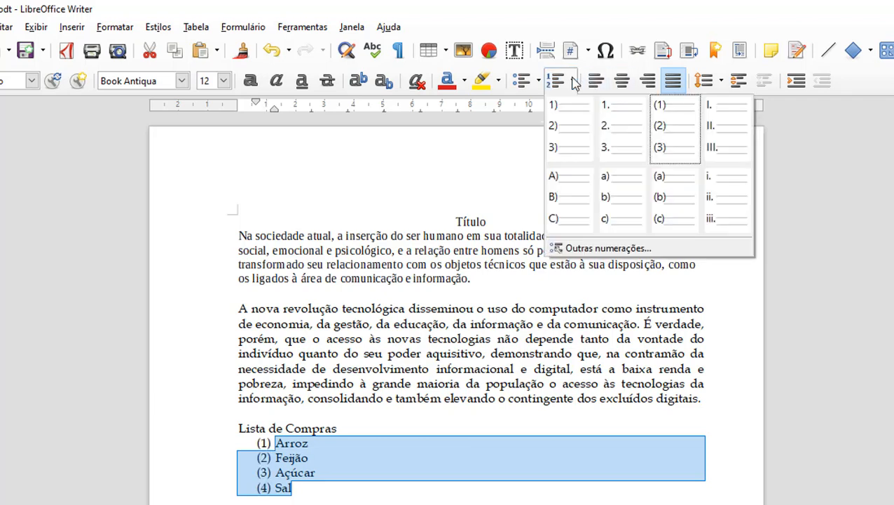
{"action": "left_click", "coordinate": [725, 144]}
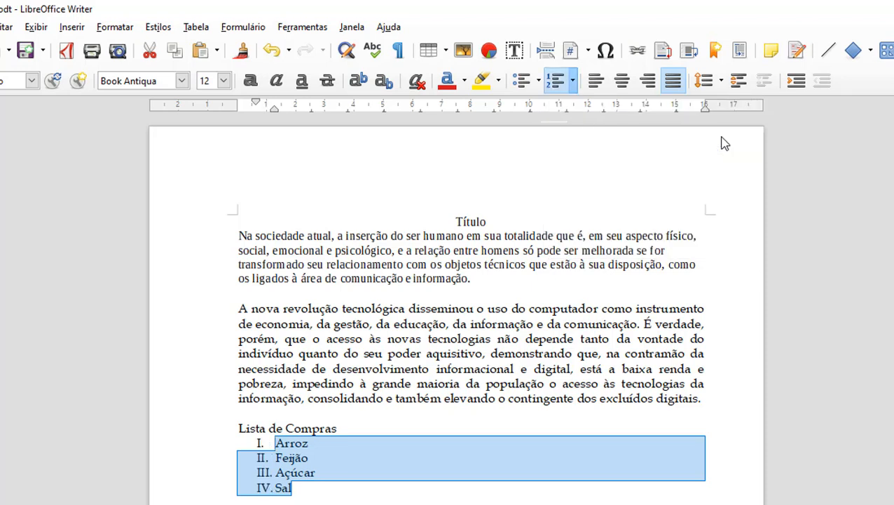
{"action": "left_click", "coordinate": [573, 82]}
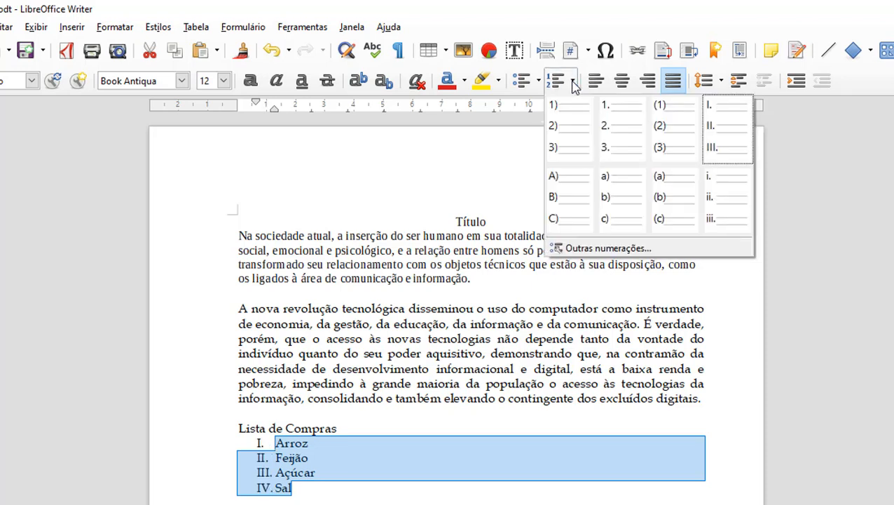
{"action": "left_click", "coordinate": [575, 208]}
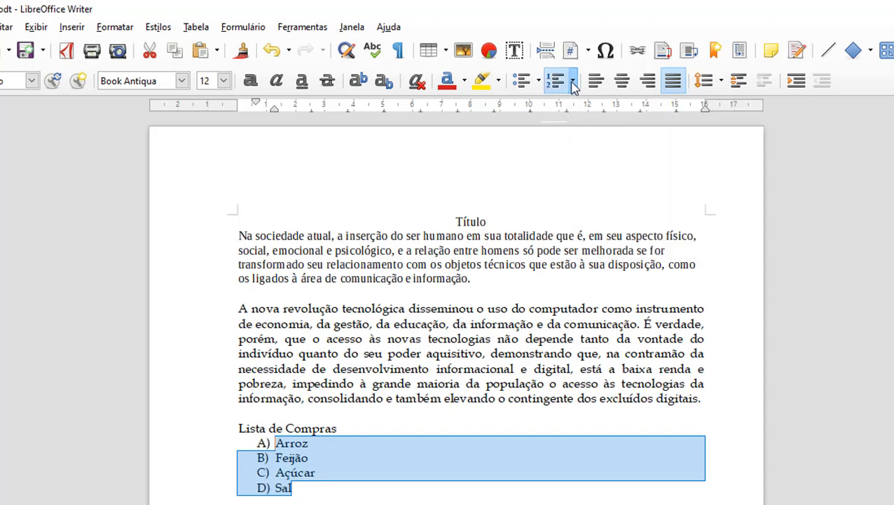
{"action": "left_click", "coordinate": [502, 375]}
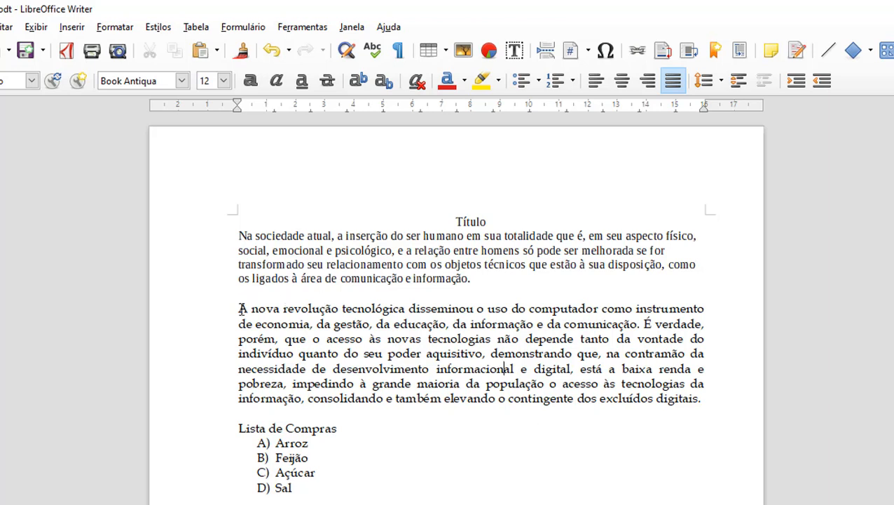
Step: Add thin black top, right, bottom and left borders to the second paragraph via Parágrafo > Bordas
{"action": "left_click_drag", "start_coordinate": [242, 307], "coordinate": [707, 393]}
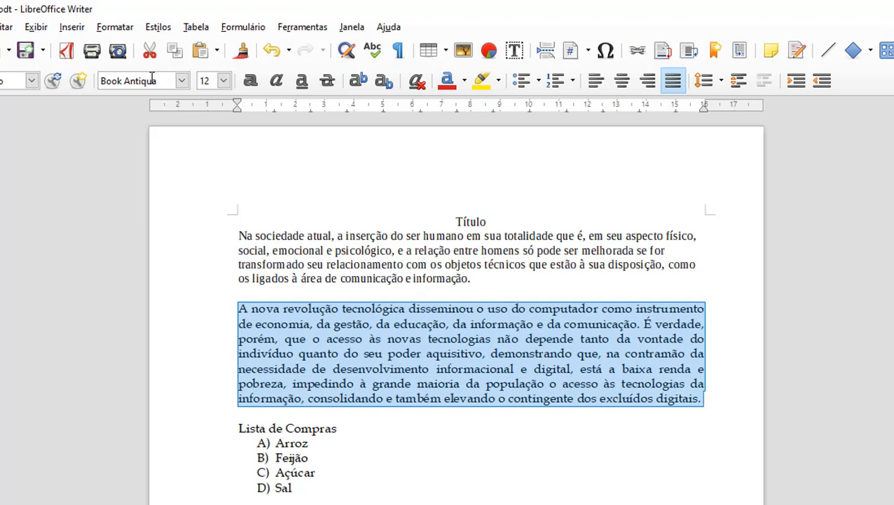
{"action": "left_click", "coordinate": [109, 28]}
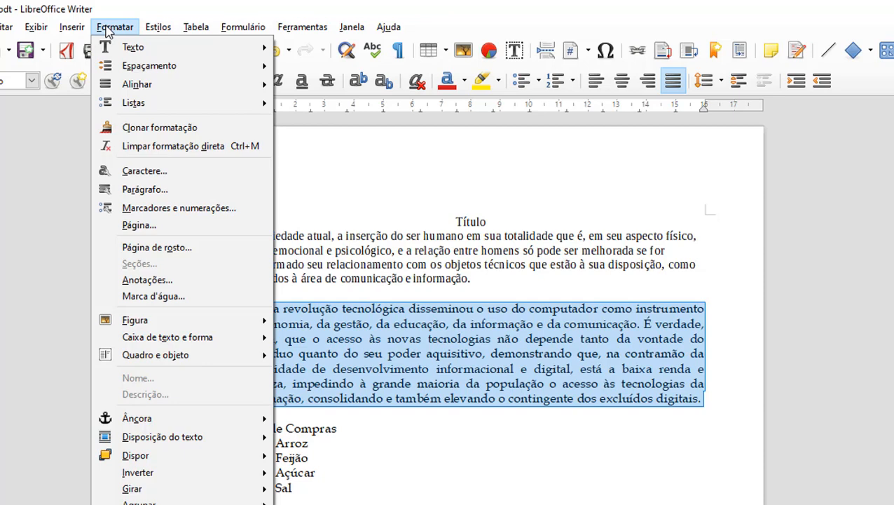
{"action": "left_click", "coordinate": [189, 190]}
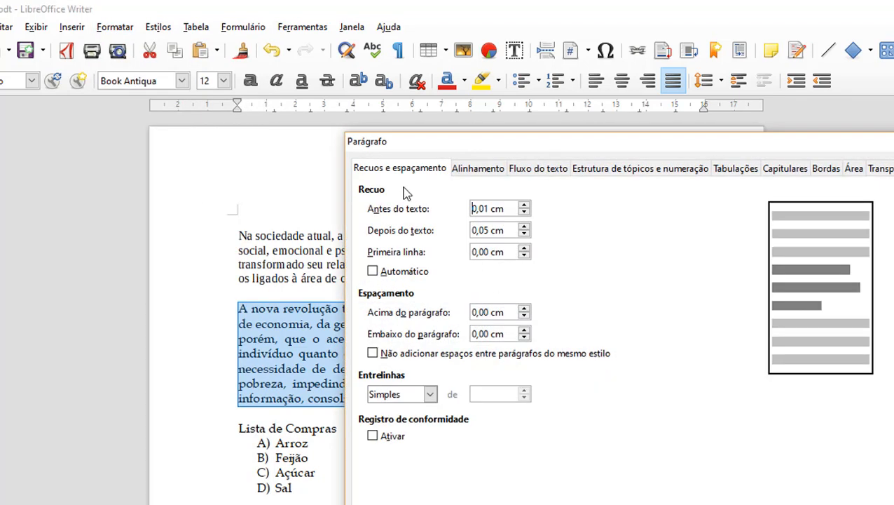
{"action": "left_click_drag", "start_coordinate": [593, 152], "coordinate": [458, 121]}
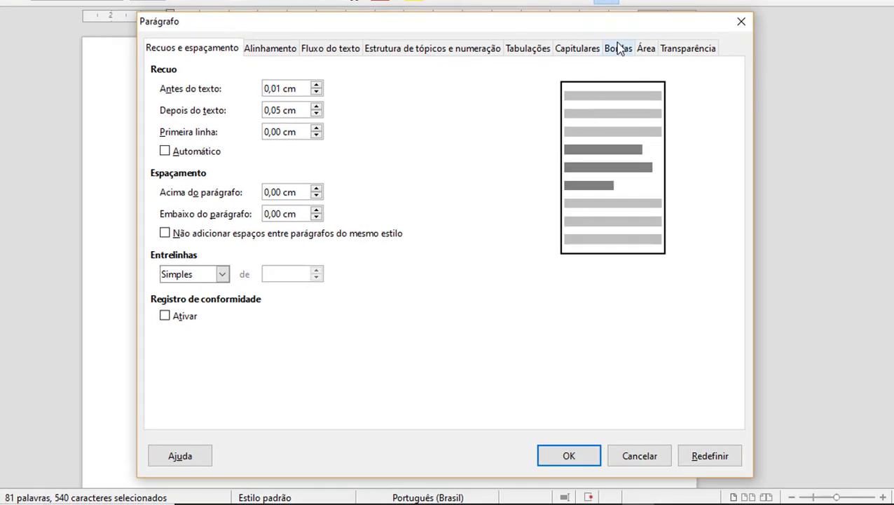
{"action": "left_click", "coordinate": [620, 51]}
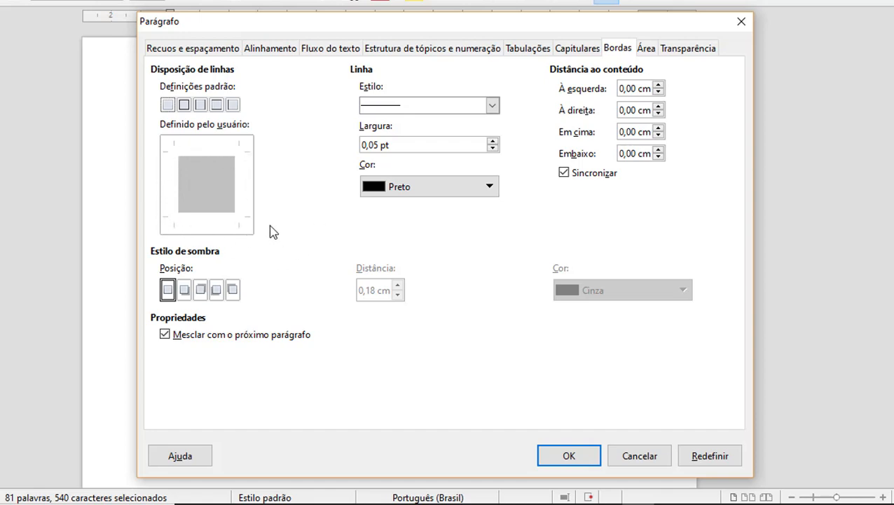
{"action": "left_click", "coordinate": [199, 150]}
{"action": "left_click", "coordinate": [242, 191]}
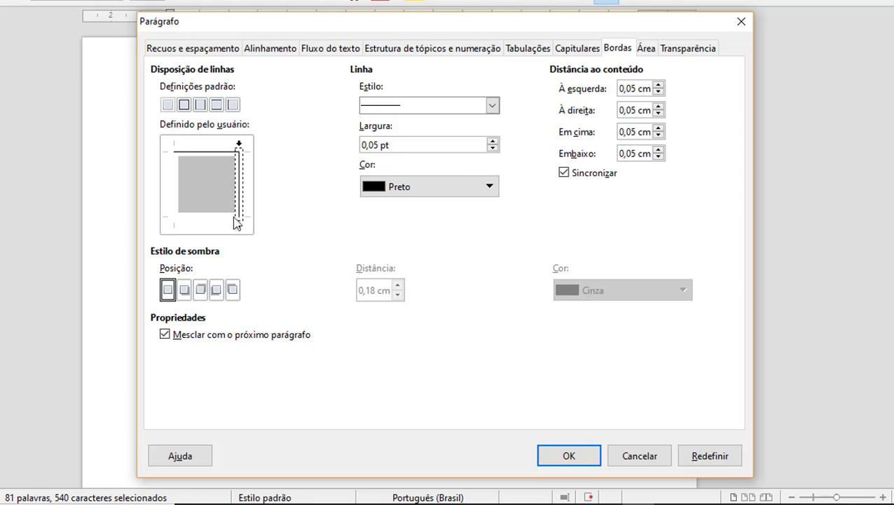
{"action": "left_click", "coordinate": [216, 223]}
{"action": "left_click", "coordinate": [176, 194]}
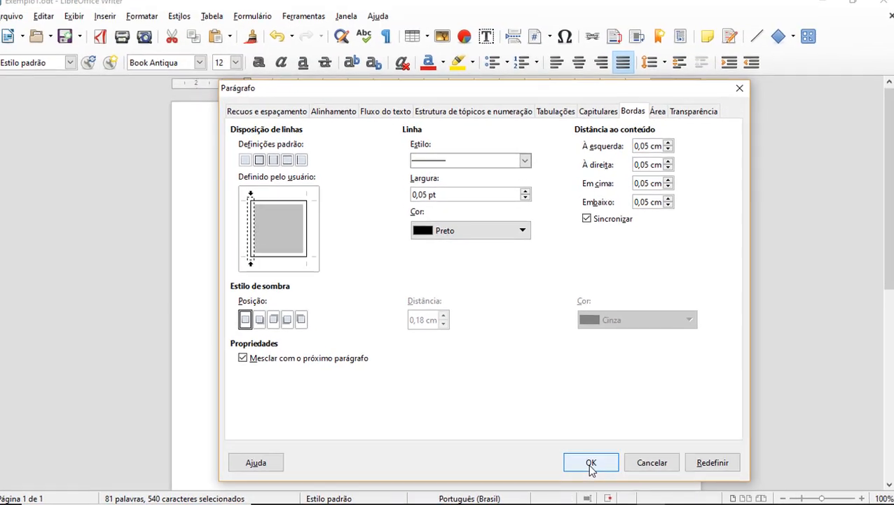
{"action": "left_click", "coordinate": [593, 463]}
{"action": "left_click", "coordinate": [525, 415]}
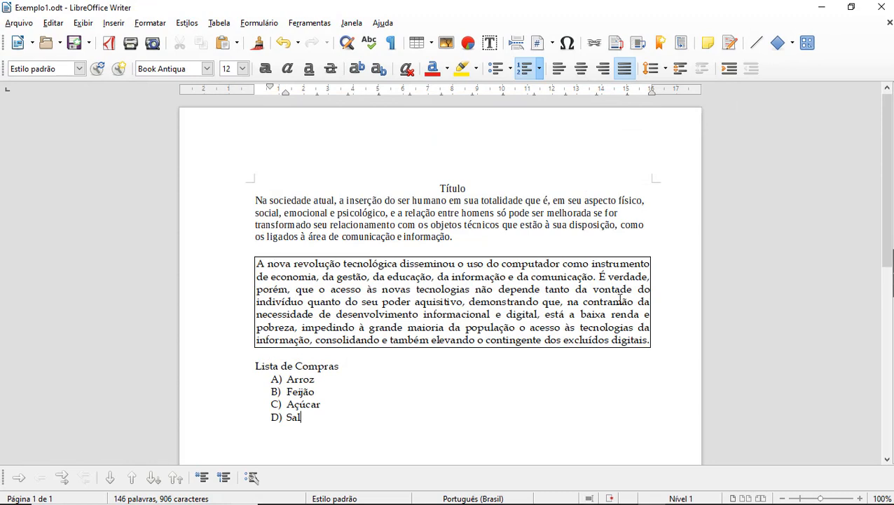
Step: Apply the Sem bordas preset to strip the second paragraph's border
{"action": "scroll", "coordinate": [405, 283], "scroll_direction": "down", "scroll_amount": 1}
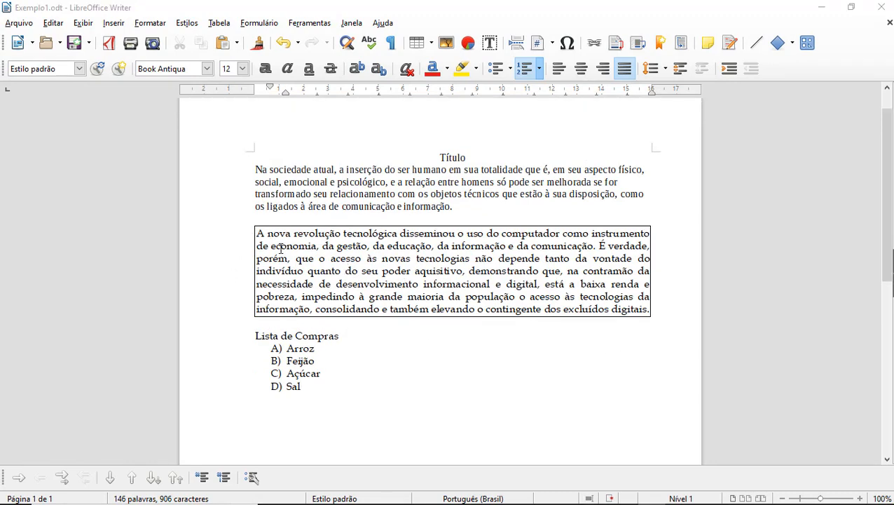
{"action": "left_click_drag", "start_coordinate": [260, 234], "coordinate": [651, 309]}
{"action": "left_click", "coordinate": [151, 24]}
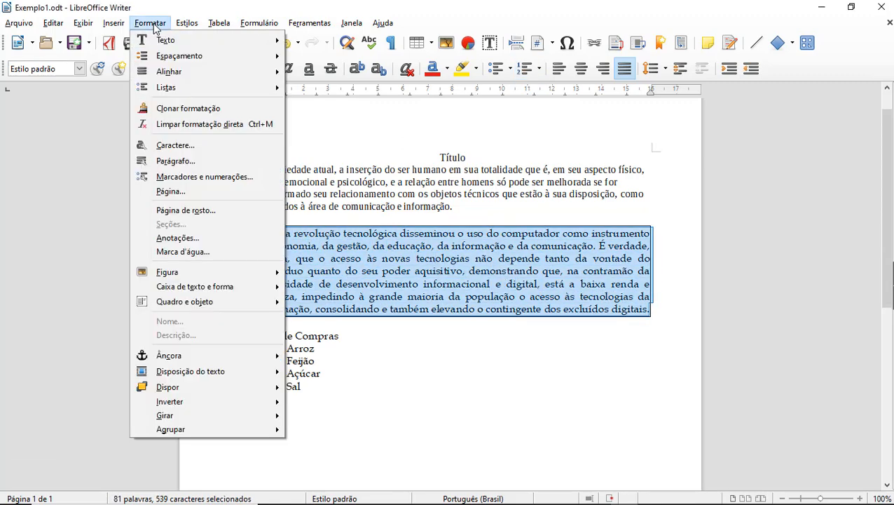
{"action": "left_click", "coordinate": [175, 162]}
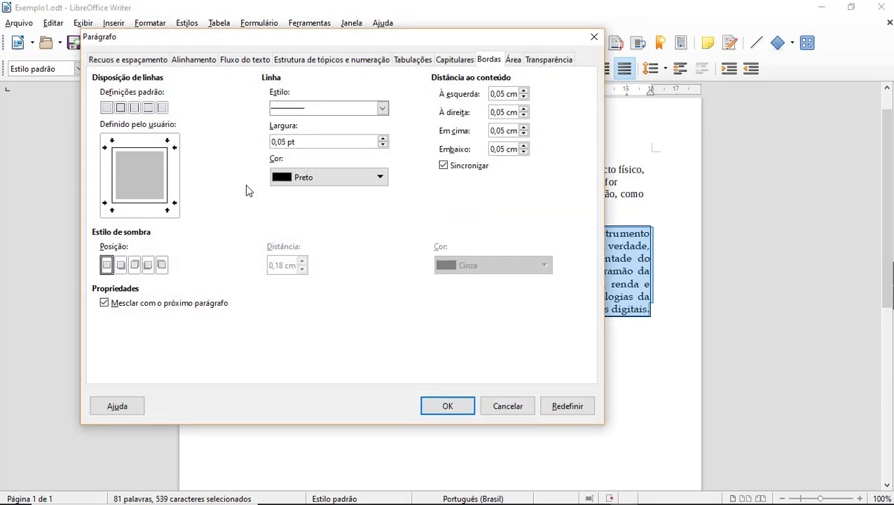
{"action": "left_click", "coordinate": [106, 109]}
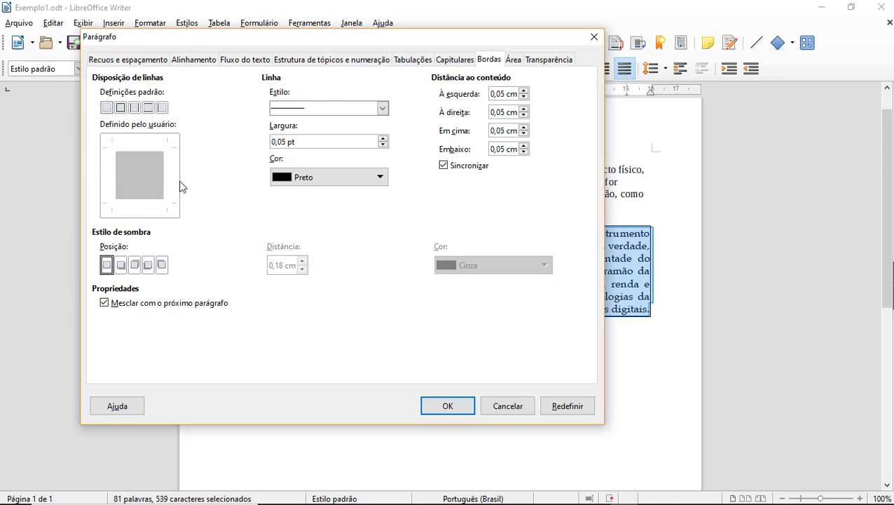
{"action": "left_click", "coordinate": [467, 412]}
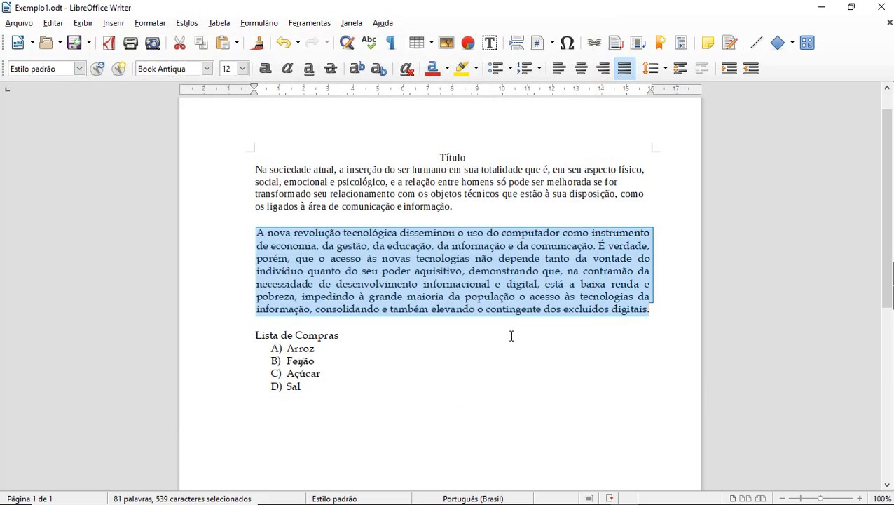
{"action": "left_click", "coordinate": [511, 335]}
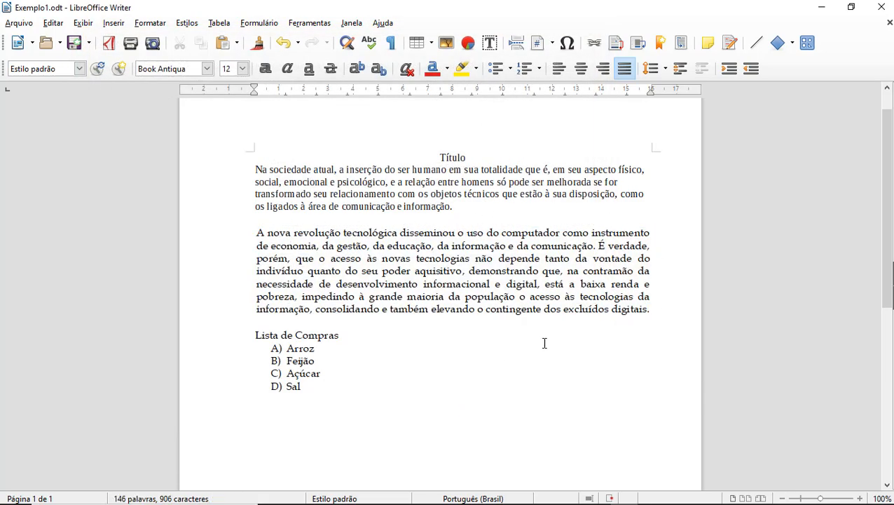